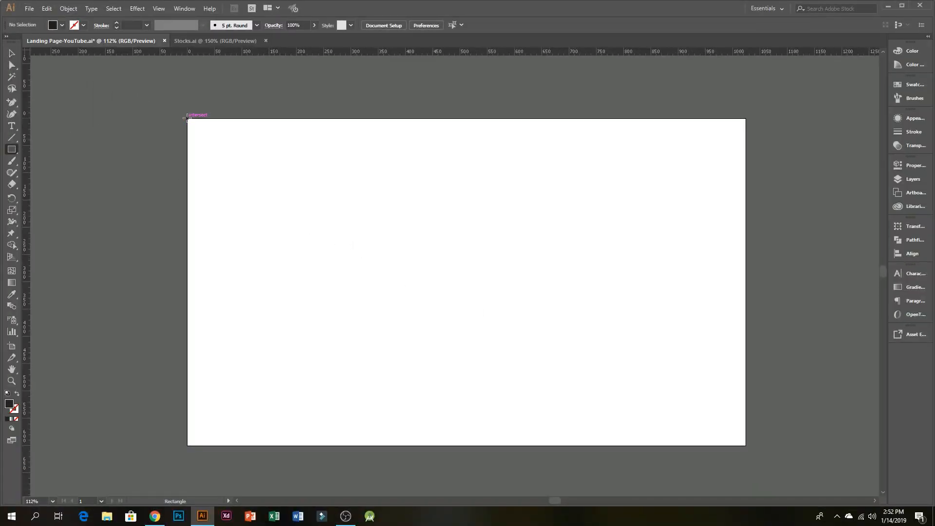
- Draw a 1024 by 600 px rectangle covering the whole artboard as the page background
drag(188, 119, 745, 445)
click(12, 54)
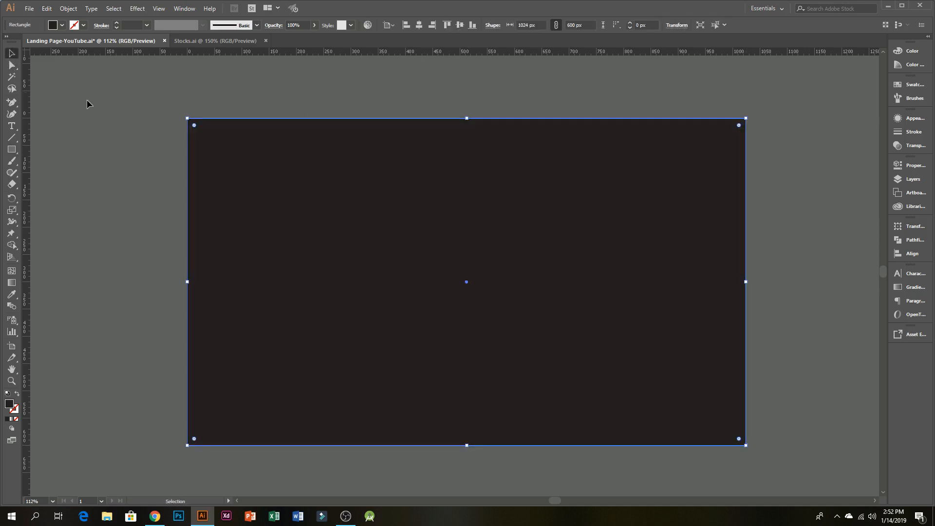
click(180, 66)
- Copy the four colour swatches from Stocks.ai into the landing page file and place them outside the artboard's upper left corner
click(192, 40)
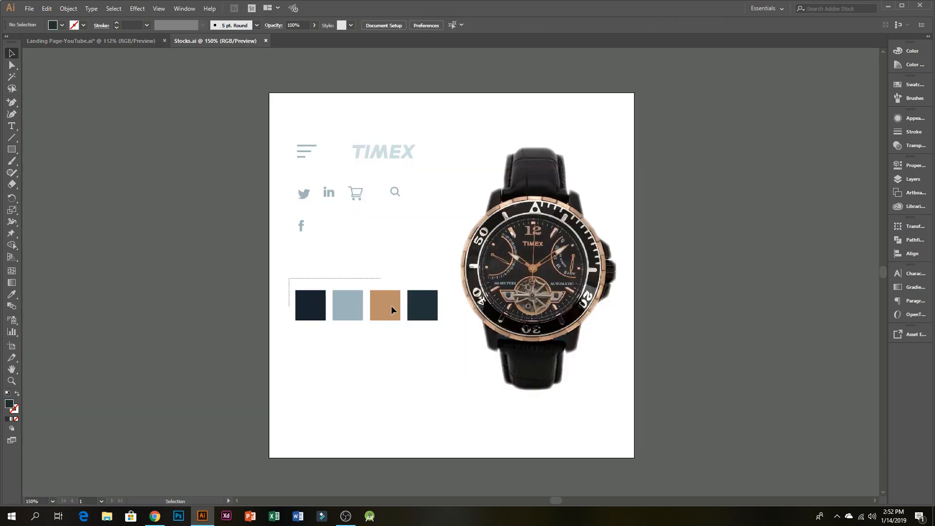
drag(438, 320, 440, 319)
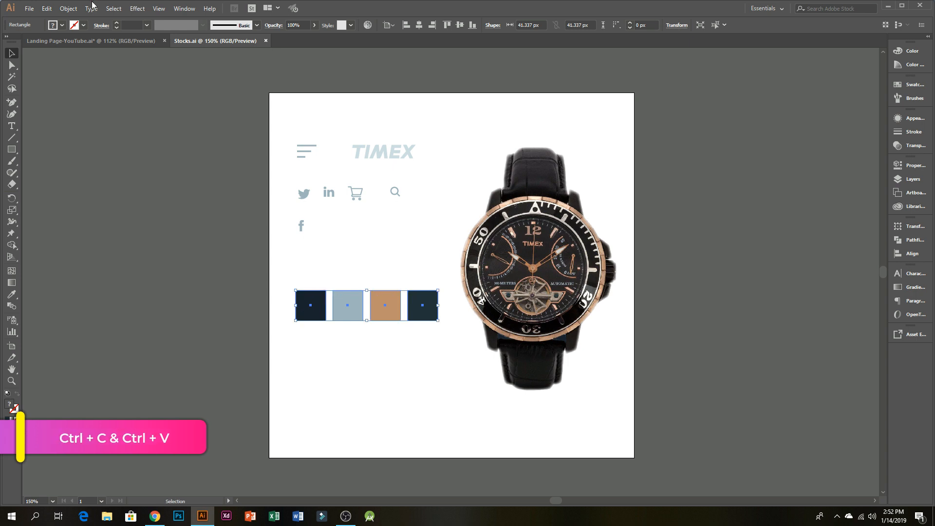
key(ctrl+c)
click(111, 41)
key(ctrl+v)
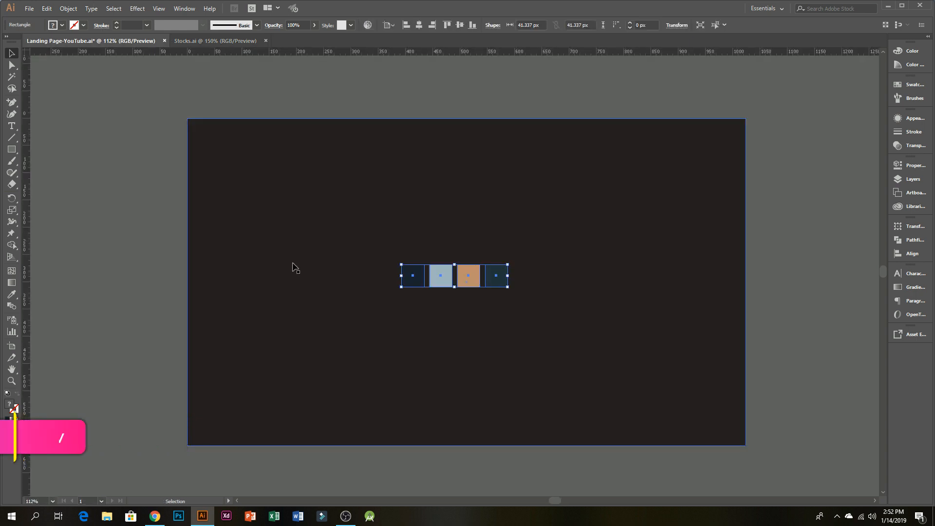
drag(448, 282, 74, 134)
- Fill the background rectangle with the dark navy swatch's colour using the Eyedropper, and deselect it
click(205, 197)
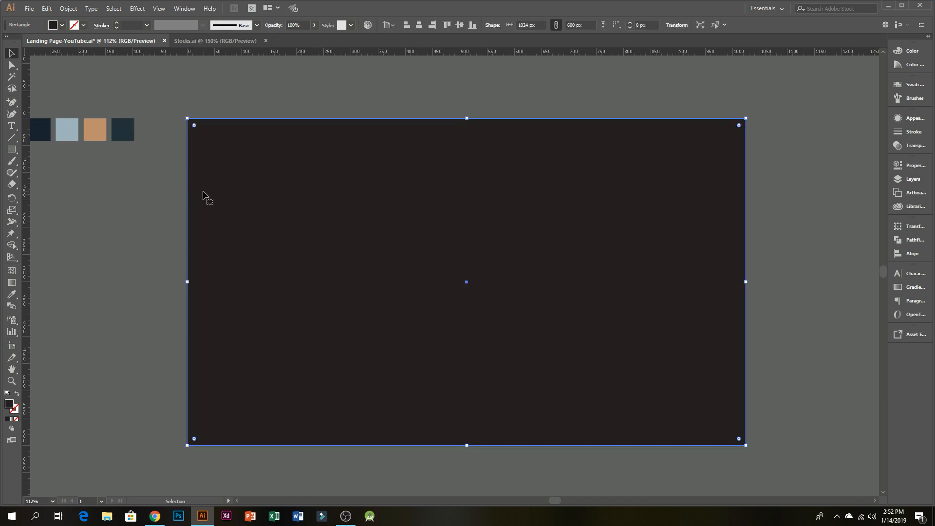
key(i)
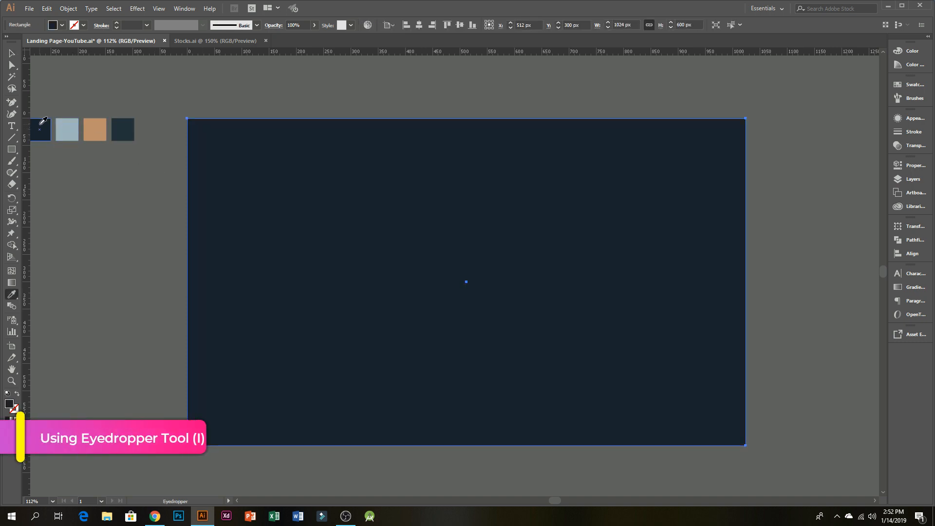
click(12, 53)
click(147, 105)
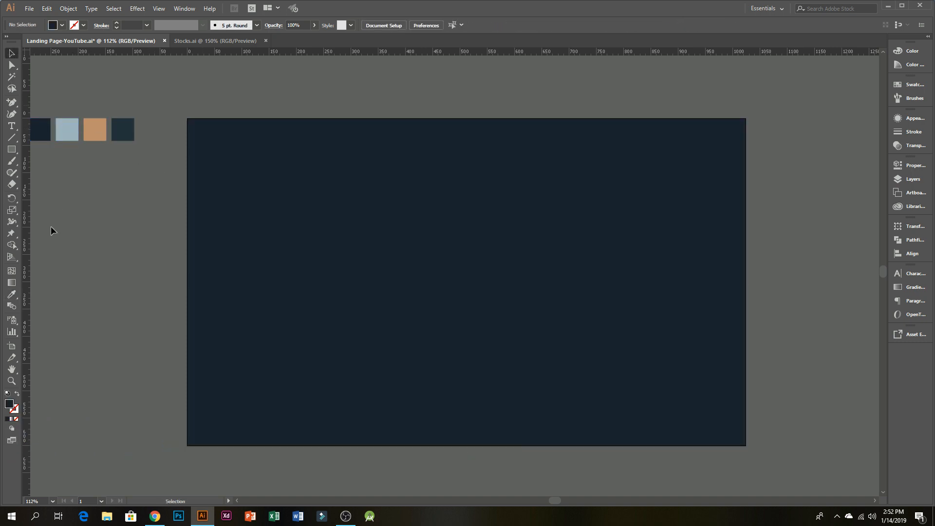
- Place vertical guides on the artboard's left and right edges and at about 76, 141 and 959 px
drag(165, 251, 265, 270)
click(155, 263)
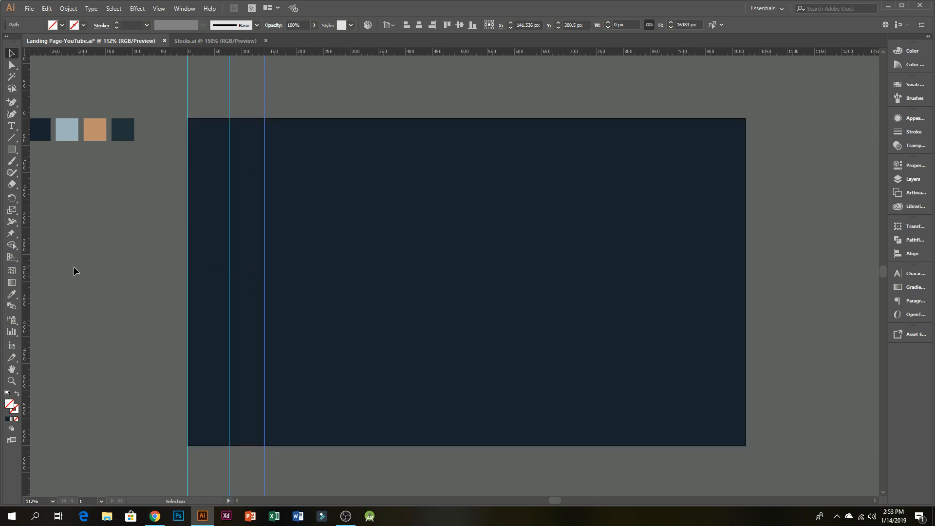
drag(214, 92, 748, 125)
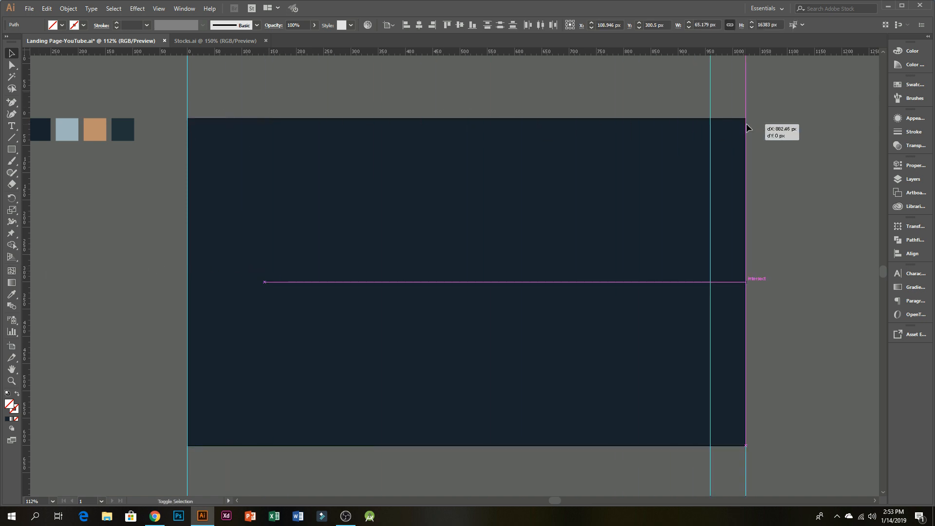
click(555, 61)
- Add horizontal guides across the artboard at about 69 px and 570 px from its upper edge
drag(276, 148, 271, 157)
drag(407, 52, 362, 431)
click(158, 198)
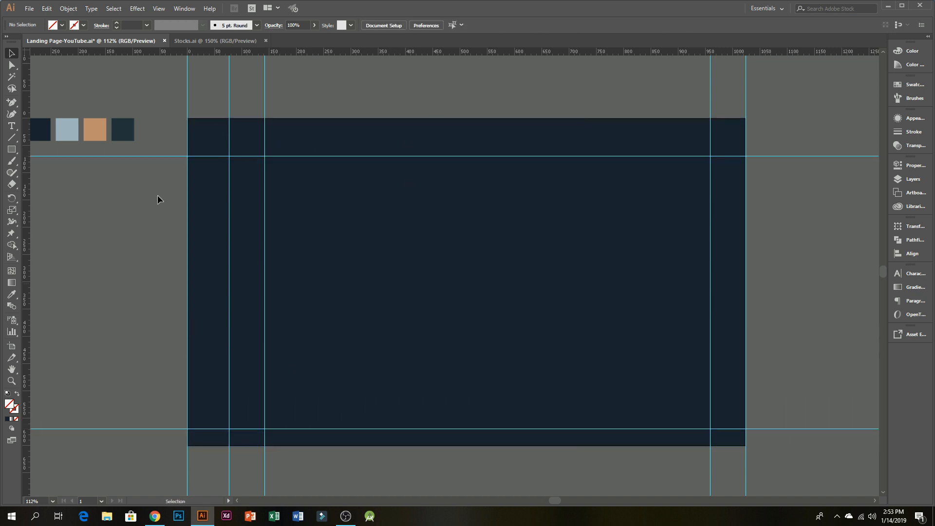
- Draw a rectangle about 76 by 69 px between the guides in the artboard's upper left corner
scroll(197, 74, up, 3)
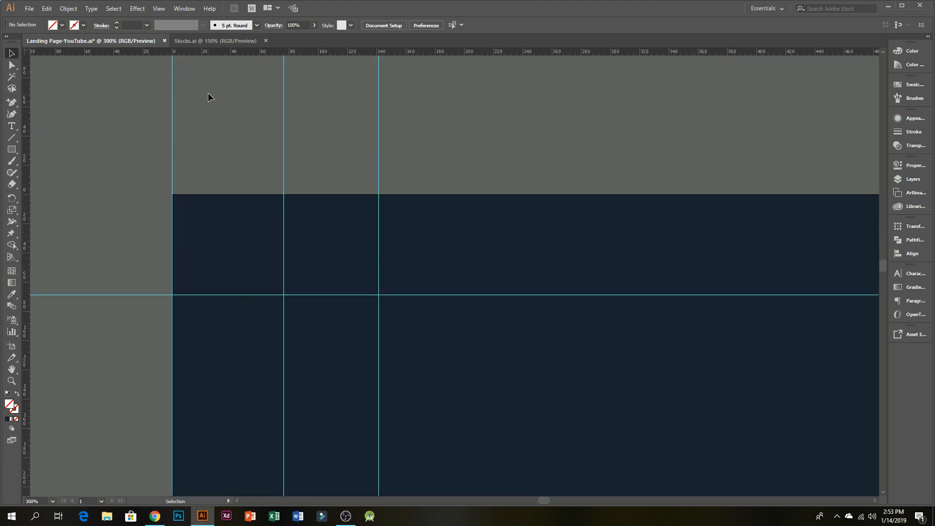
click(11, 149)
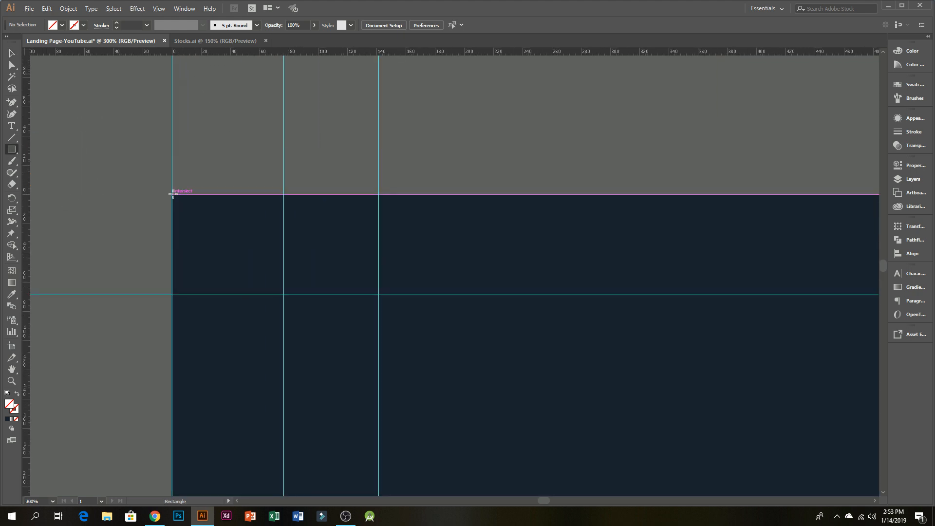
drag(172, 195, 284, 294)
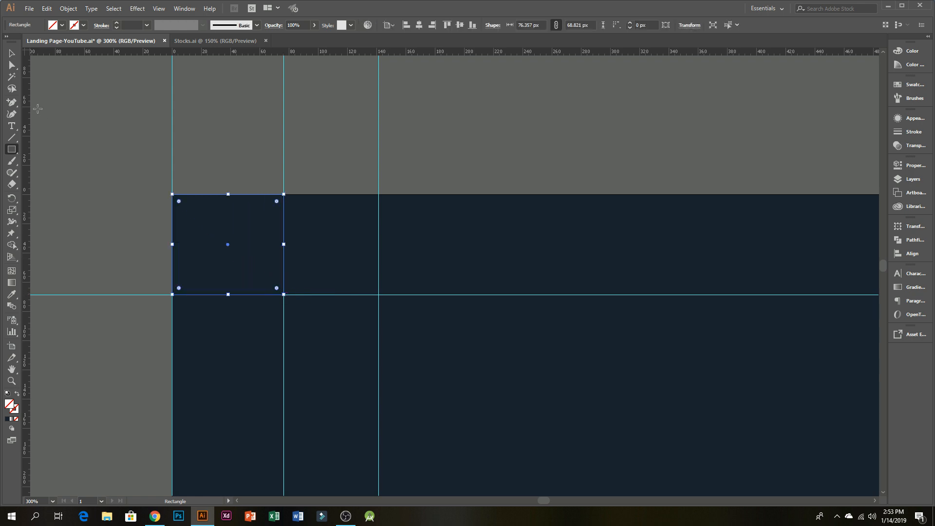
click(11, 54)
- Fill the small corner rectangle with the dark teal swatch's colour using the Eyedropper
scroll(286, 239, down, 2)
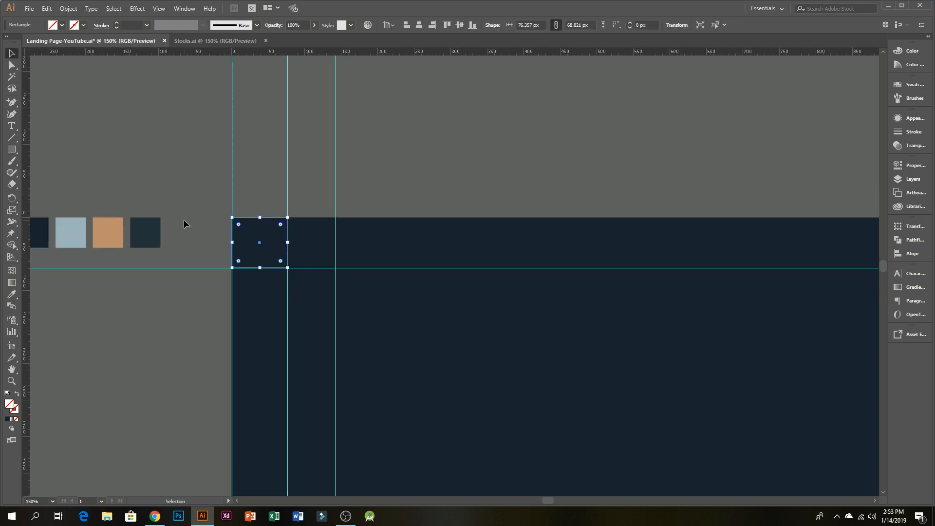
drag(186, 223, 328, 230)
key(i)
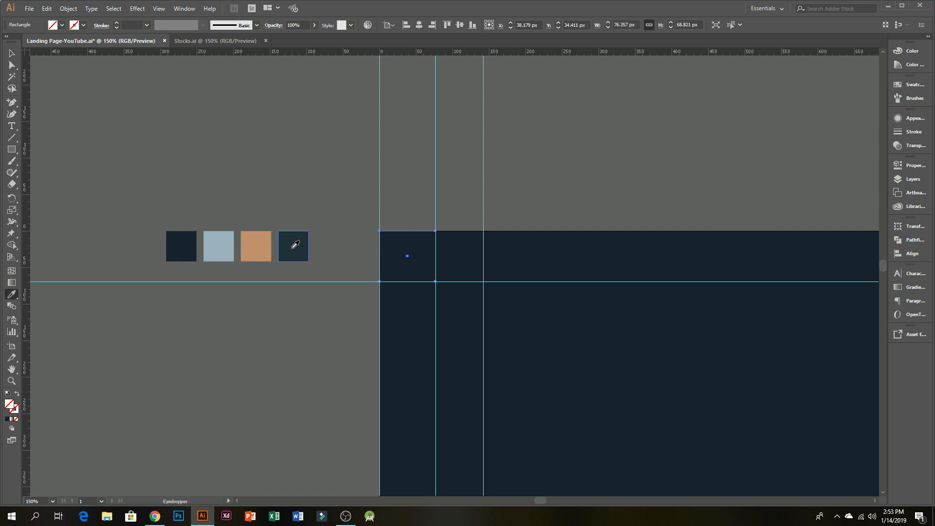
click(295, 238)
key(v)
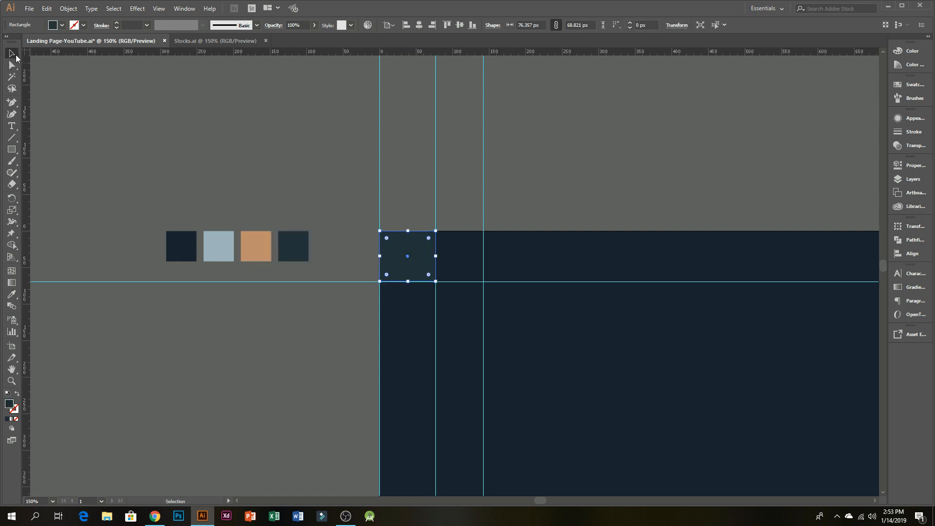
- Copy the three-line menu icon from Stocks.ai and paste it into the landing page file
click(223, 41)
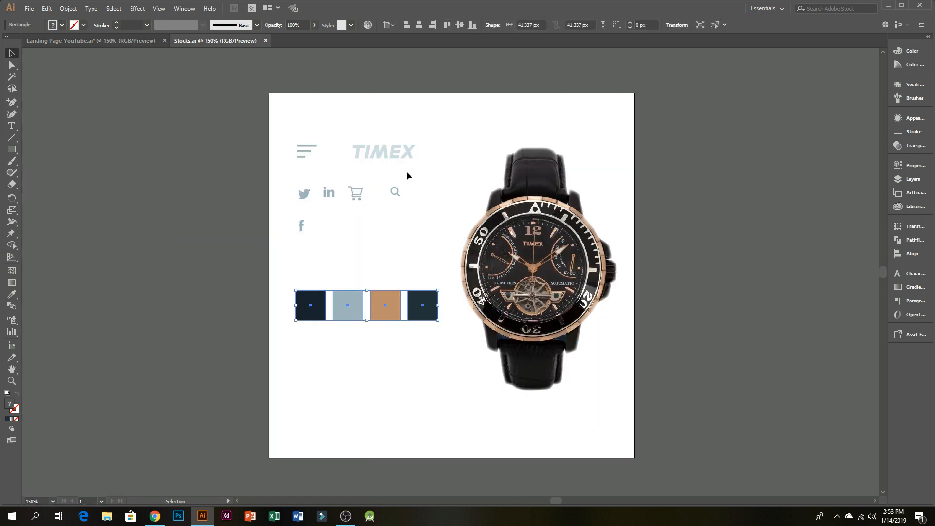
drag(281, 138, 325, 159)
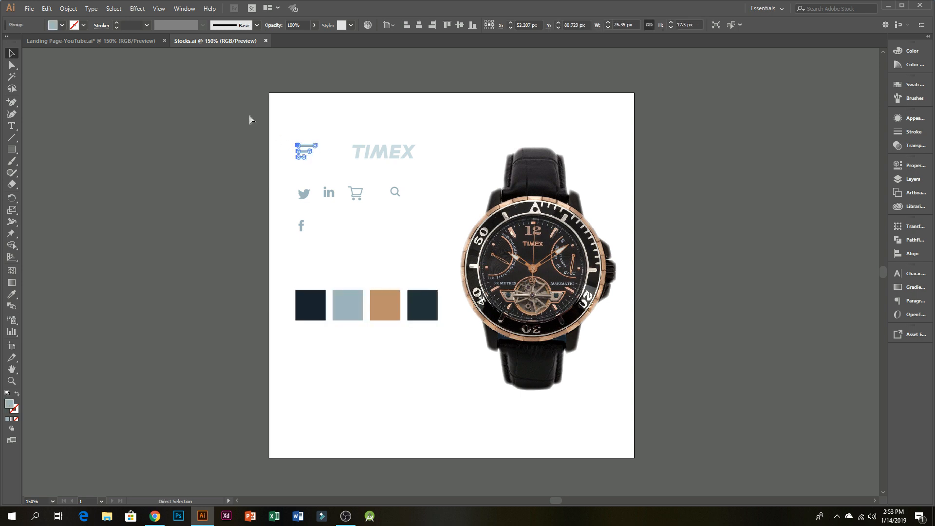
click(128, 42)
key(ctrl+v)
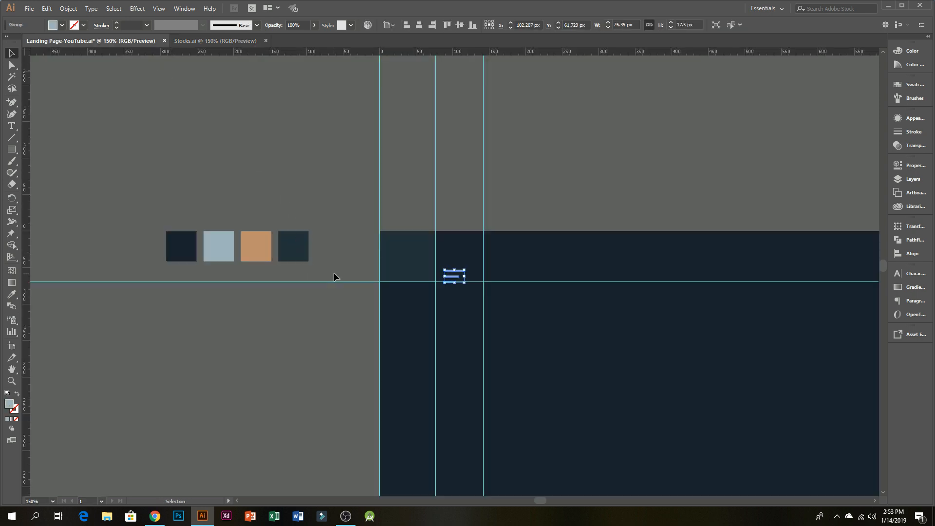
click(328, 257)
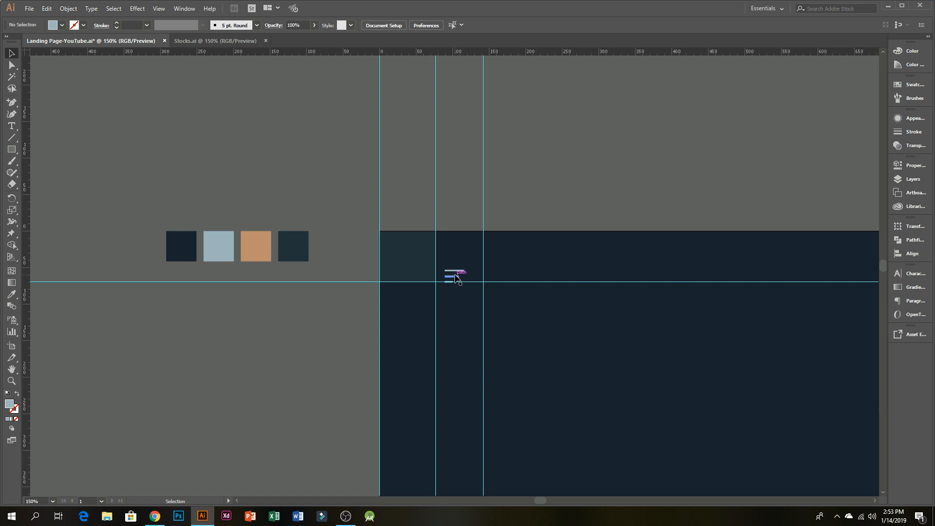
- Move the menu icon onto the teal corner rectangle and centre it there horizontally and vertically
drag(446, 276, 417, 268)
shift+click(411, 245)
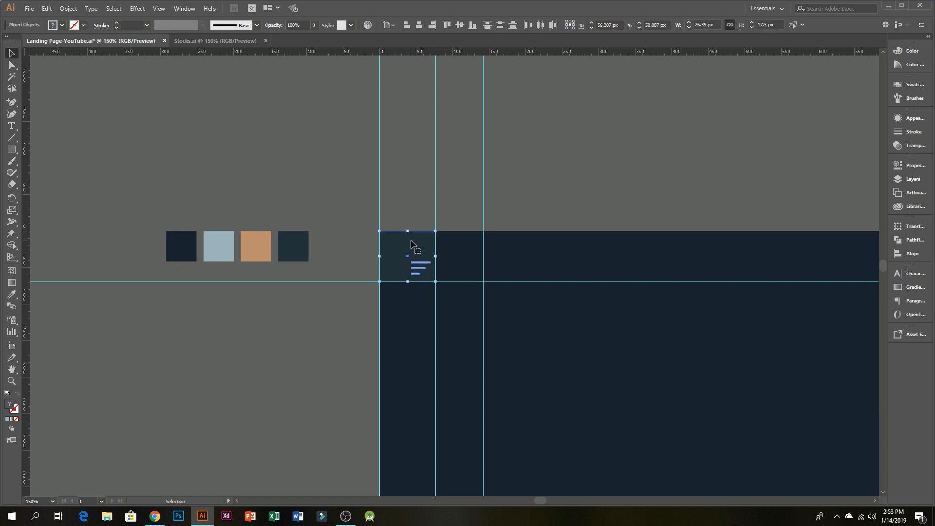
click(419, 24)
click(460, 24)
click(408, 191)
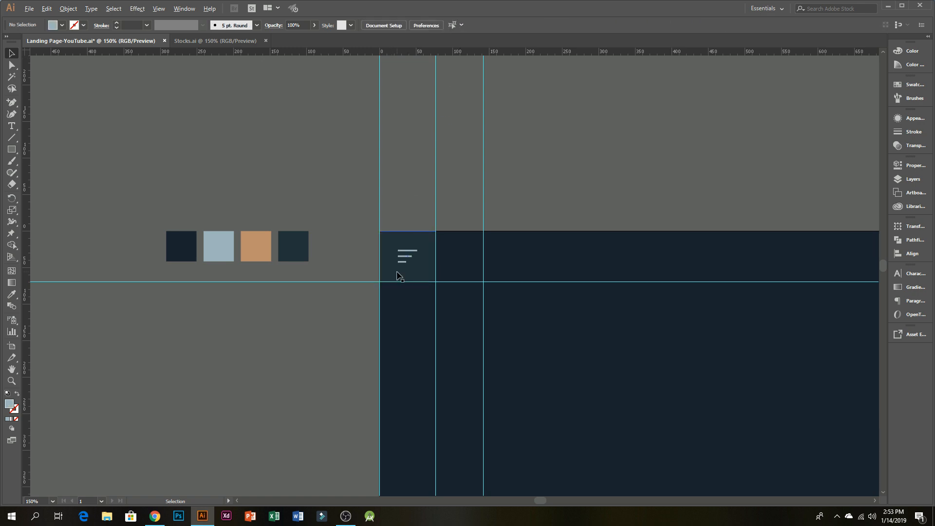
- Copy the Twitter, LinkedIn and Facebook icons from Stocks.ai into the landing page file and park them left of the artboard
scroll(399, 274, down, 1)
drag(356, 346, 346, 248)
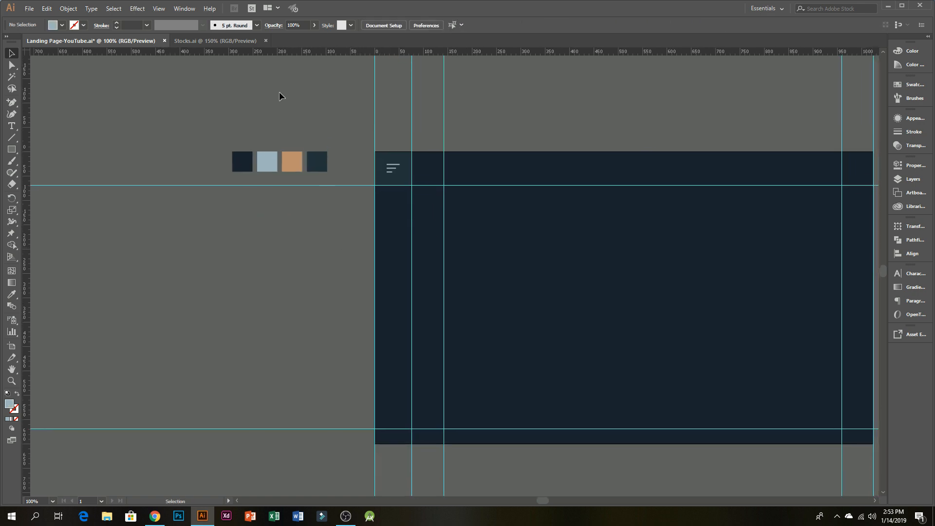
click(232, 41)
drag(294, 190, 339, 244)
key(a)
key(v)
key(ctrl+c)
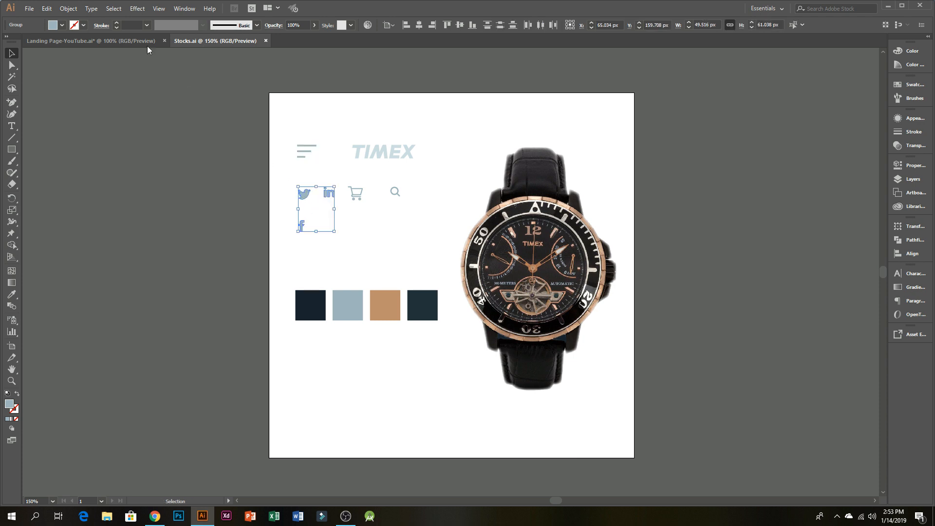
click(143, 41)
key(ctrl+v)
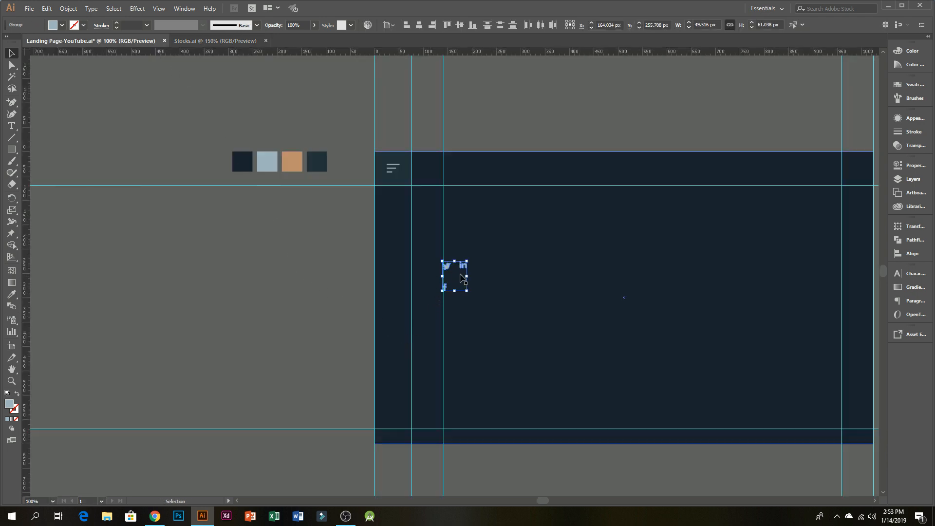
drag(464, 269, 338, 346)
- Stack the social icons centred in the left sidebar, with Facebook resting on the lower guide, Twitter above it and LinkedIn uppermost
alt+scroll(384, 382, up, 1)
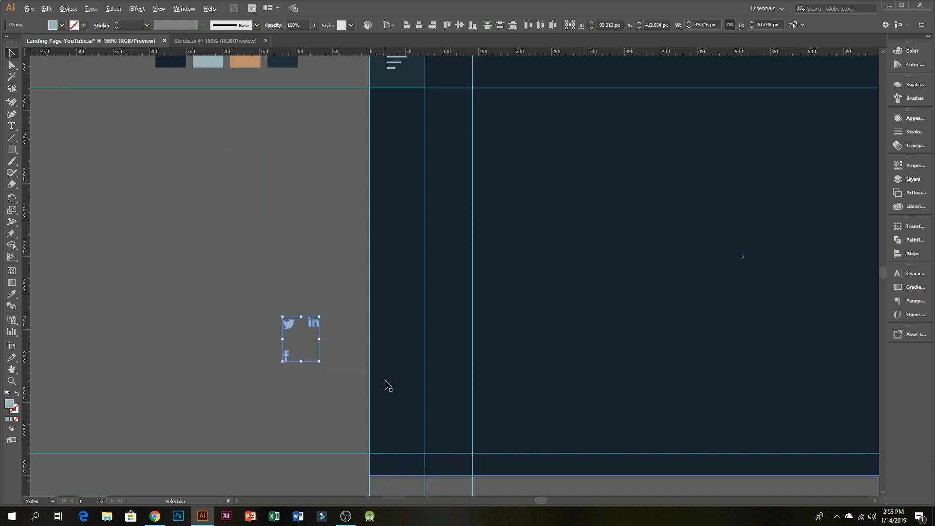
click(311, 395)
alt+scroll(355, 415, up, 1)
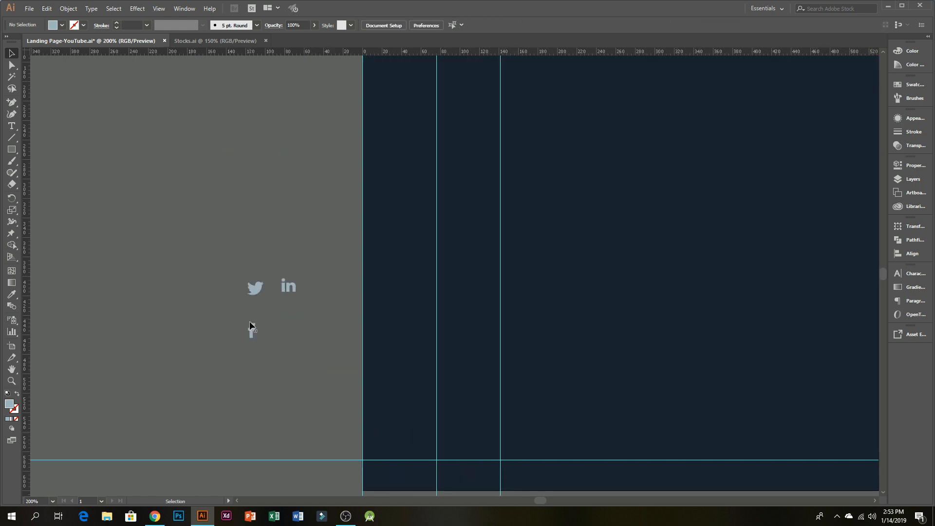
drag(252, 331, 402, 454)
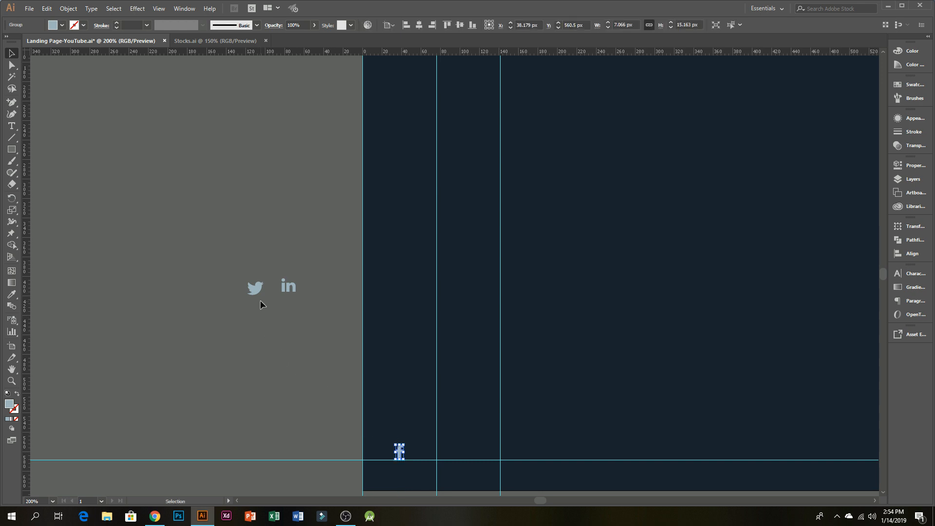
drag(348, 367, 400, 408)
drag(294, 290, 403, 354)
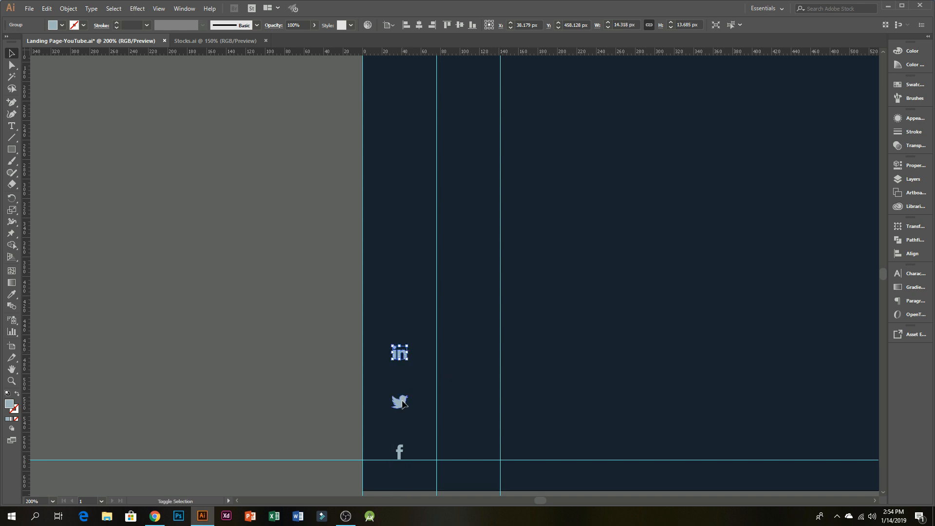
- Distribute the three social icons evenly in the vertical direction relative to their selection, and deselect them
shift+click(402, 403)
shift+click(401, 453)
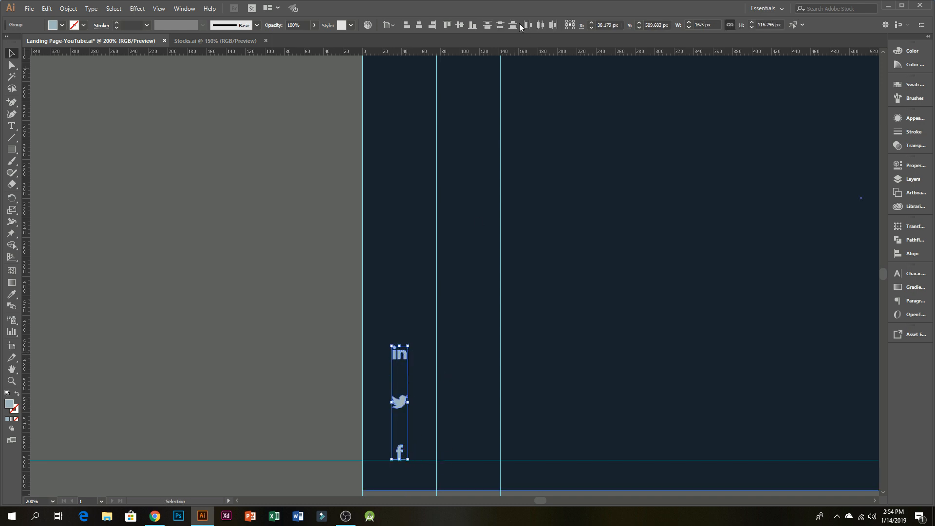
click(389, 25)
click(402, 37)
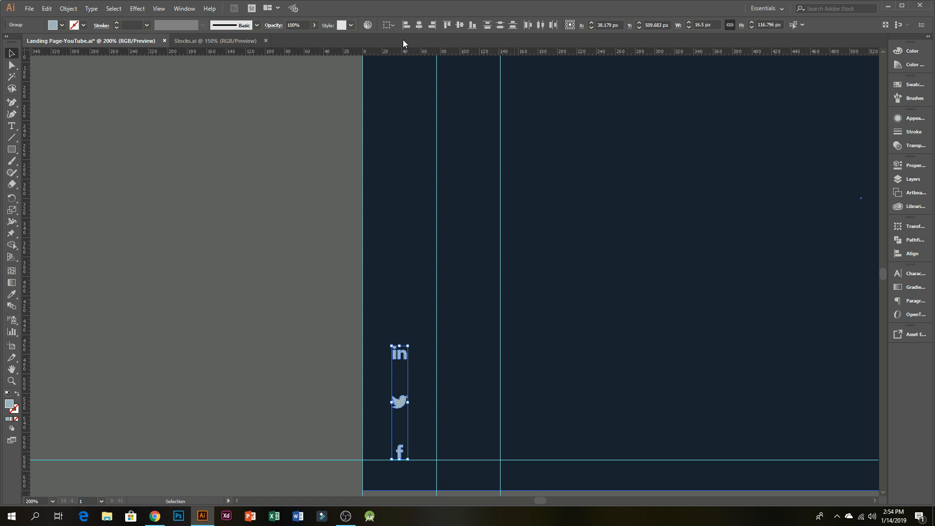
click(499, 26)
click(282, 271)
- Copy the TIMEX logo from Stocks.ai into the landing page header, with its left edge on the third vertical guide
scroll(300, 294, down, 2)
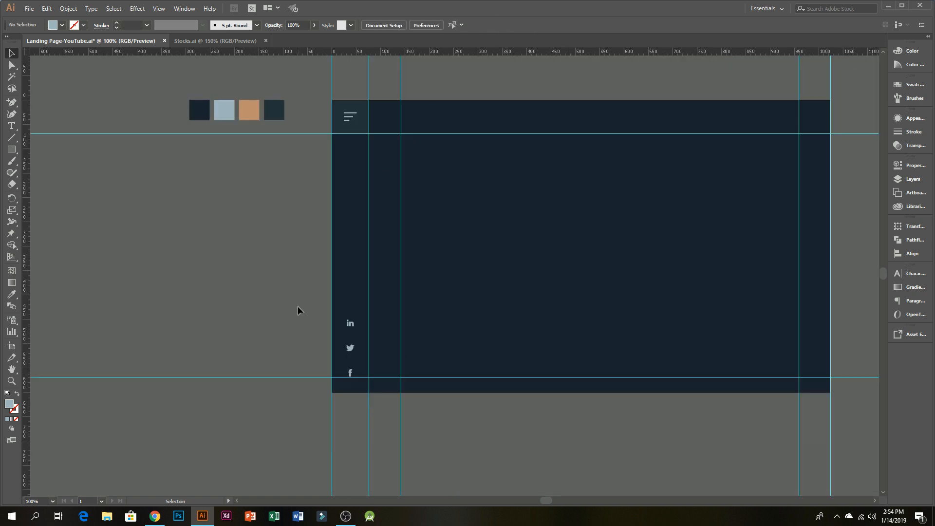
drag(292, 252, 223, 307)
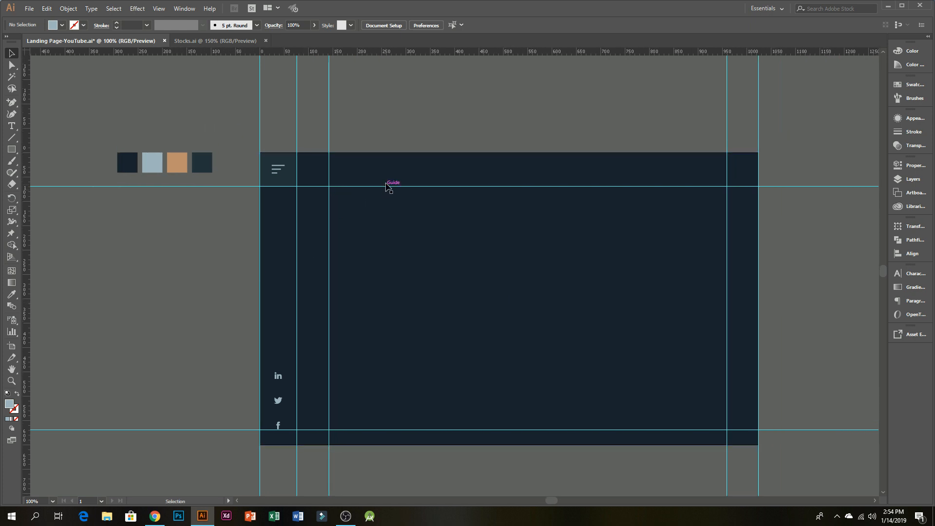
scroll(389, 121, up, 1)
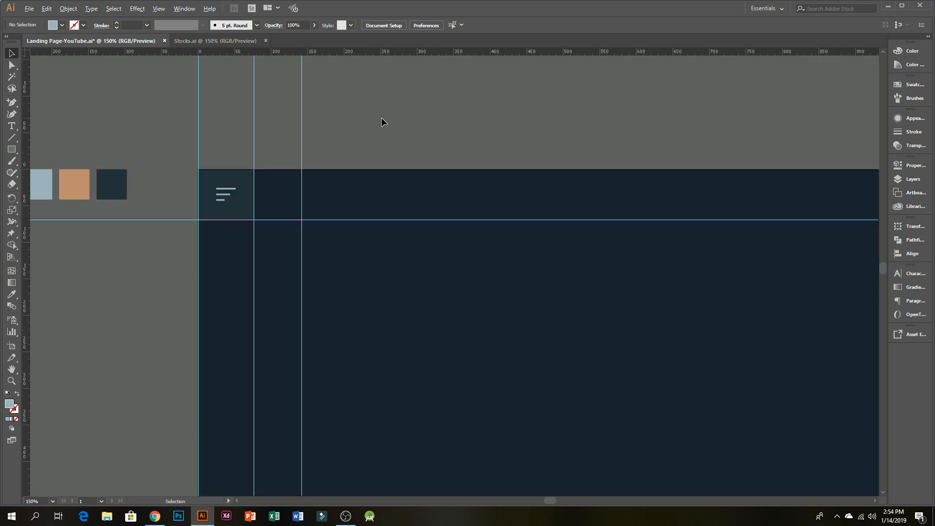
click(206, 43)
drag(338, 134, 418, 163)
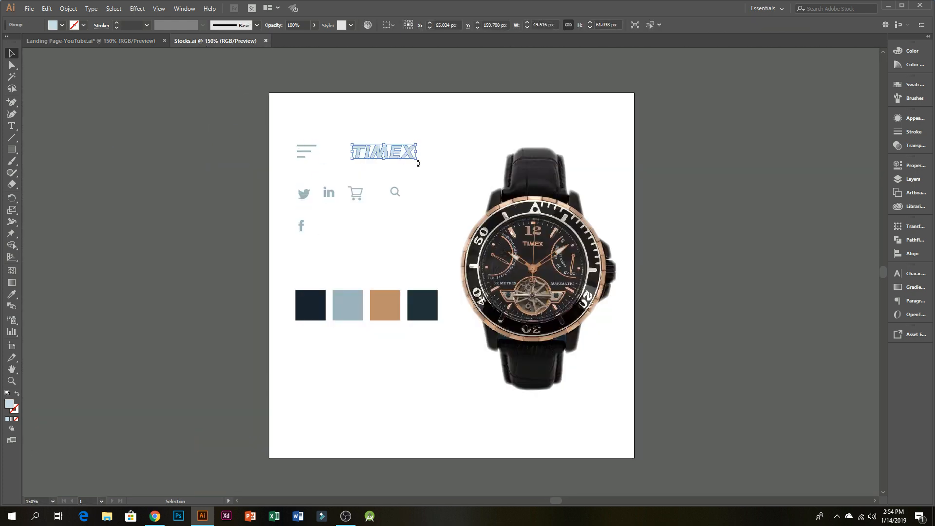
key(a)
click(141, 42)
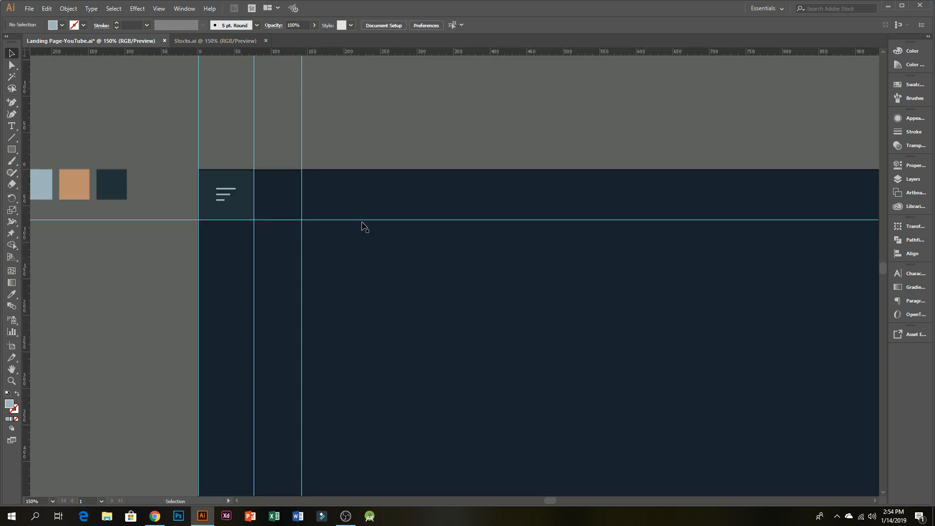
key(ctrl+v)
drag(451, 279, 330, 199)
- Centre the TIMEX logo vertically on the teal corner rectangle and deselect both
scroll(233, 166, up, 2)
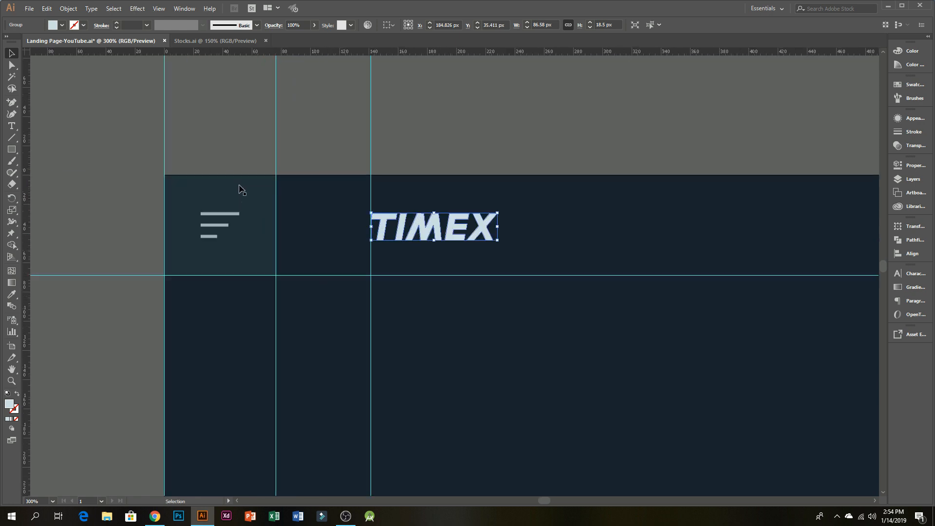
shift+click(254, 199)
click(256, 201)
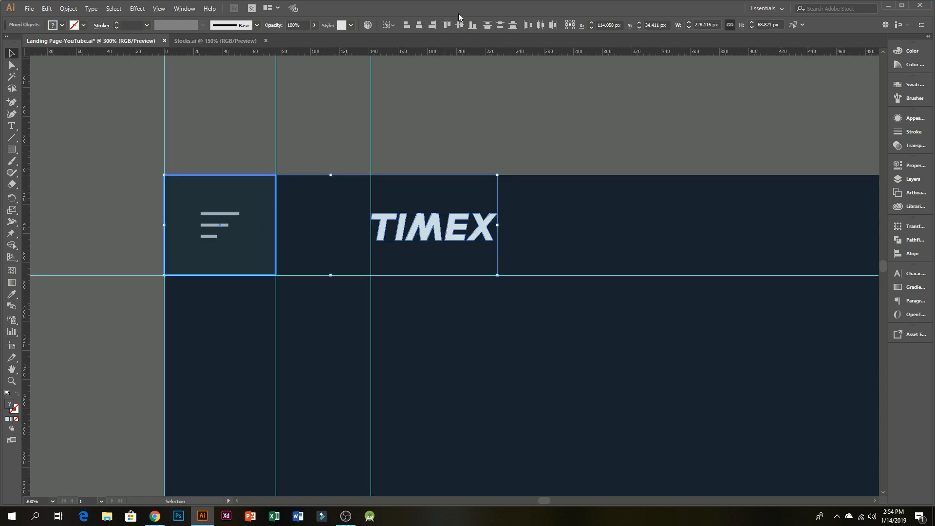
click(459, 27)
click(427, 120)
- Create a point-text label reading Home just above the middle of the artboard
scroll(440, 211, down, 1)
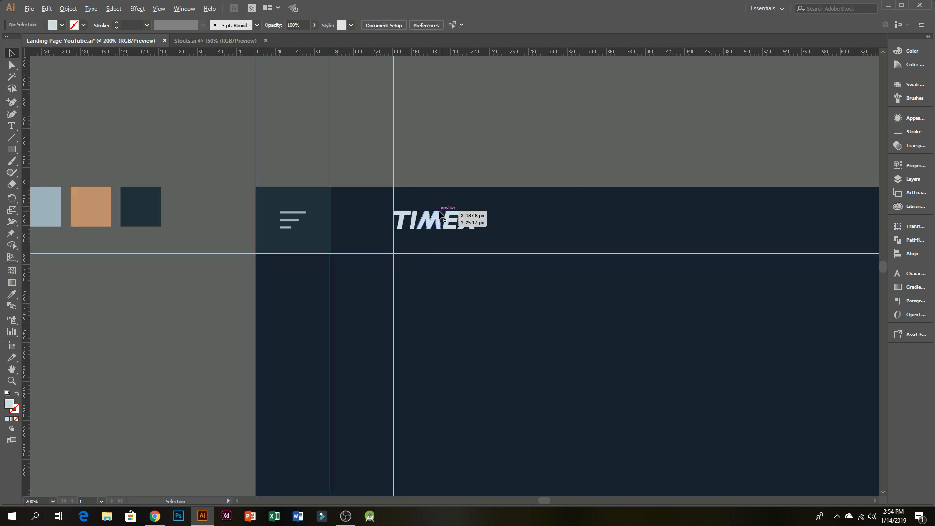
scroll(552, 237, down, 1)
drag(606, 194, 397, 194)
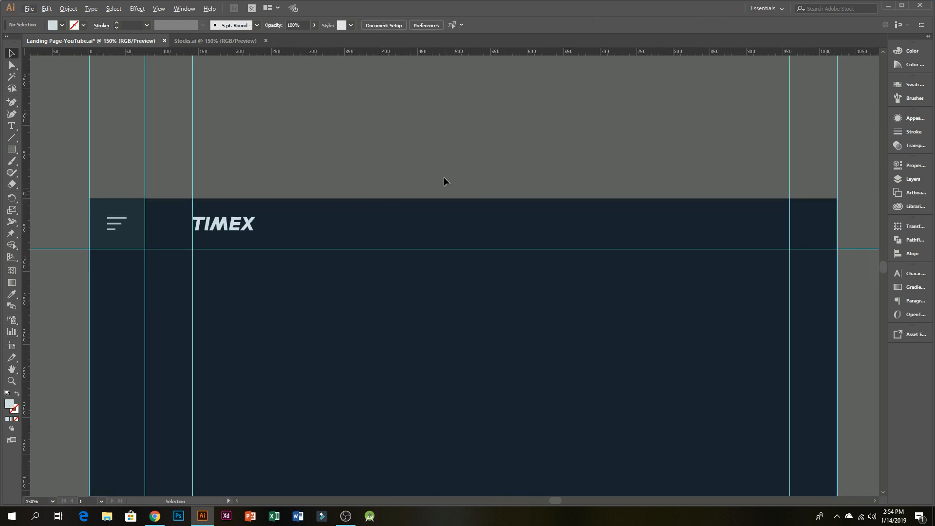
key(t)
click(460, 178)
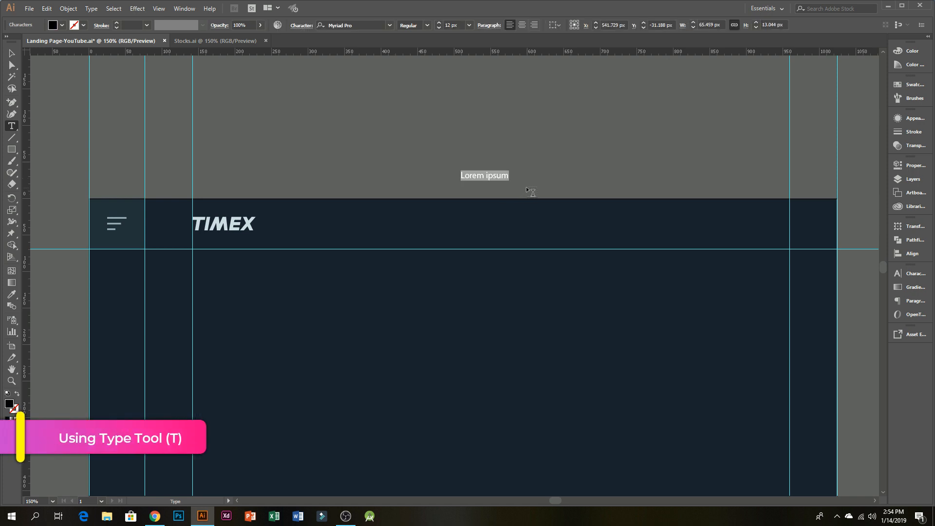
text(Home)
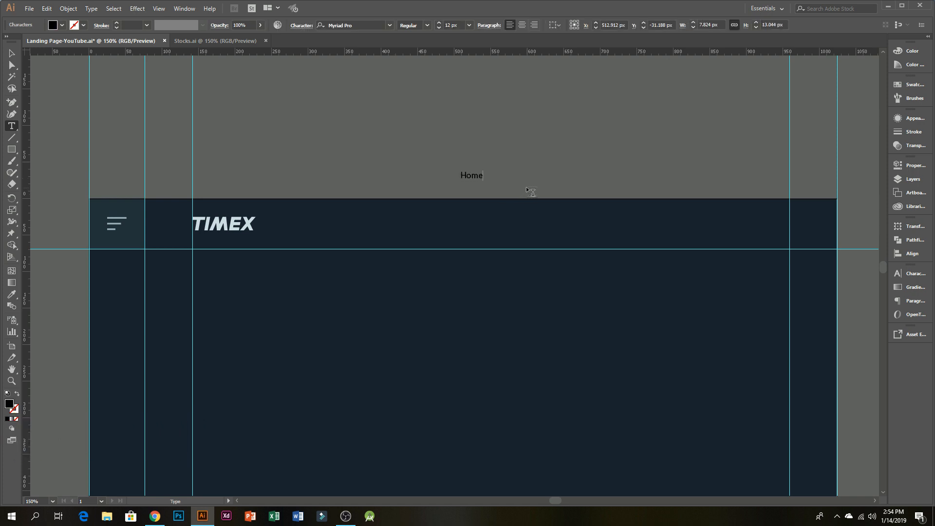
click(11, 54)
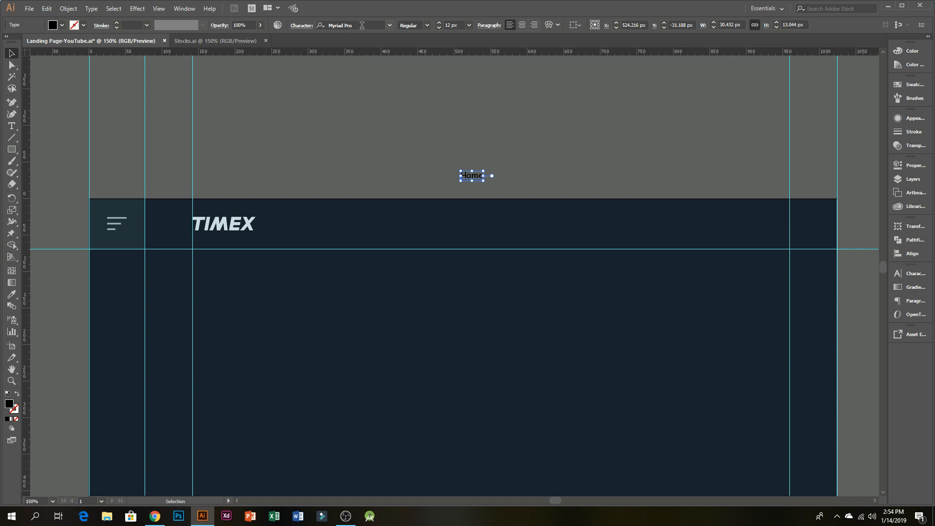
- Change the Home label's font to Montserrat Medium and deselect it
click(362, 25)
text(m)
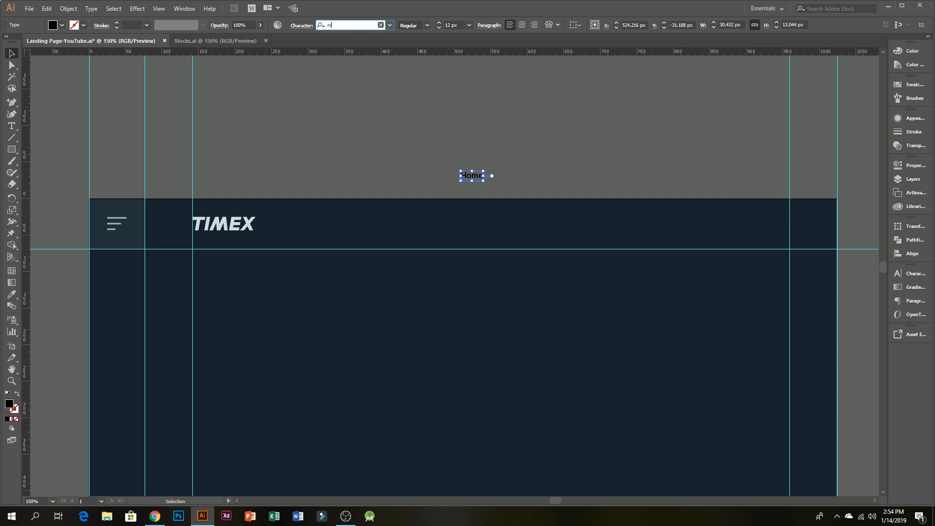
text(on)
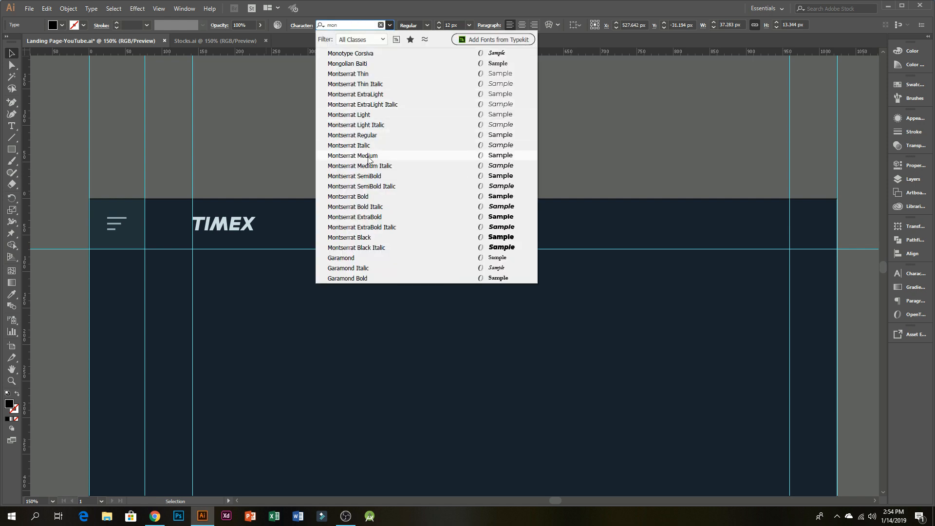
click(413, 155)
click(470, 185)
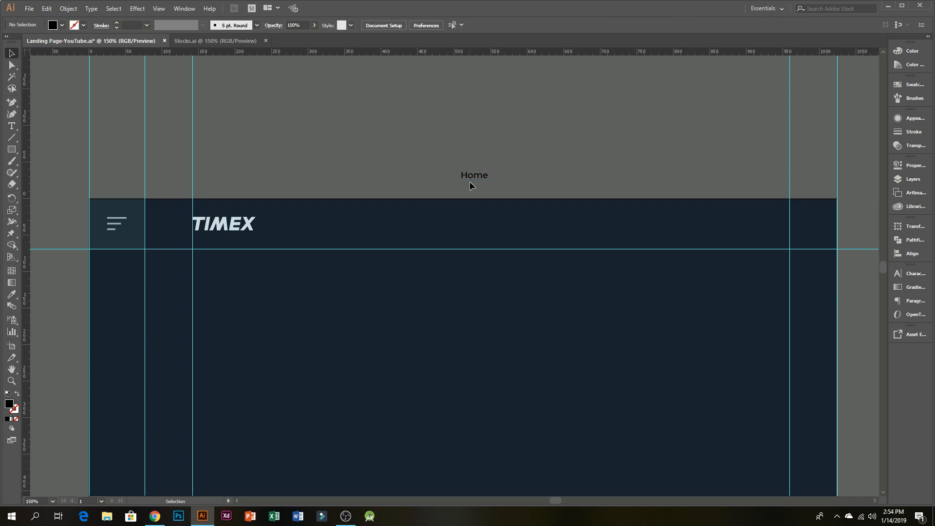
- Move the Home label into the header right of the logo and colour it with the light blue-grey palette swatch
drag(476, 179, 491, 228)
scroll(491, 229, down, 1)
drag(396, 192, 427, 200)
key(i)
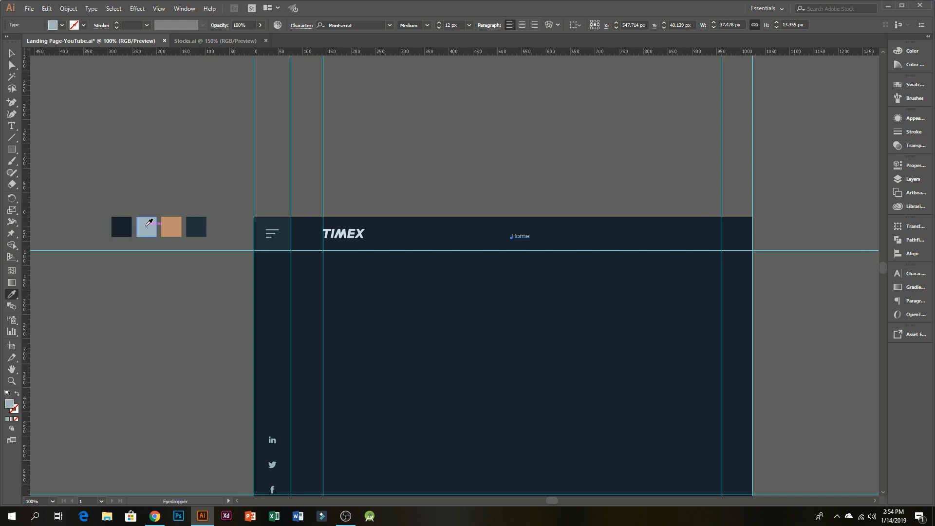
click(12, 51)
click(144, 99)
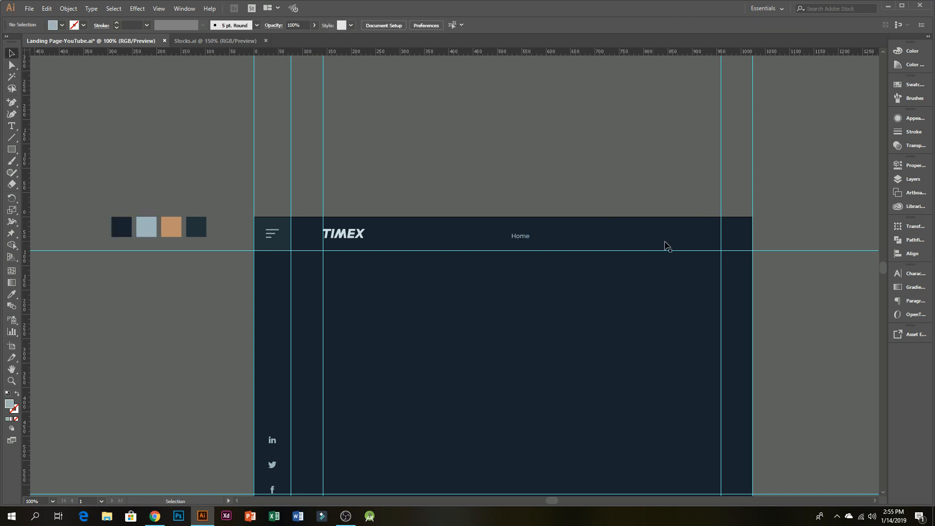
- Duplicate the Home label to its right along the header and change the copy's text to Product
scroll(682, 216, up, 1)
click(446, 249)
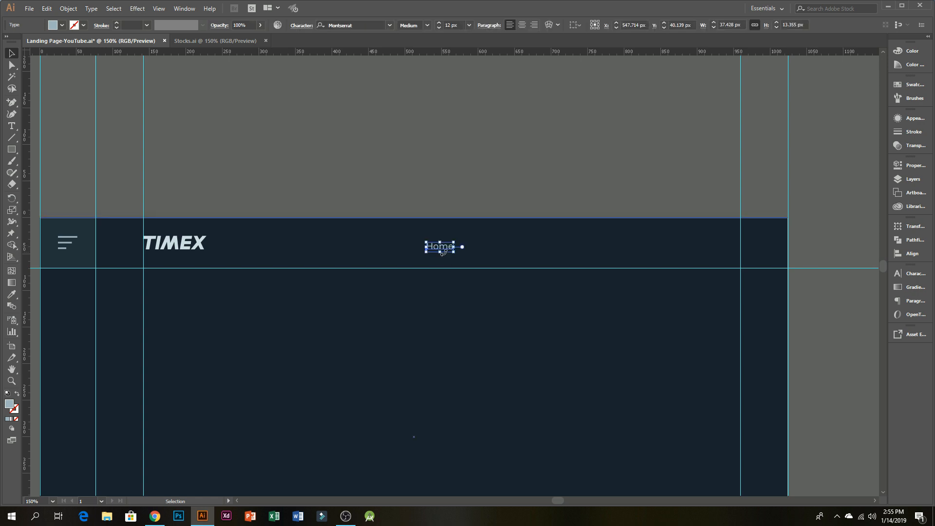
alt+drag(447, 250, 577, 253)
double_click(518, 247)
text(Product)
click(14, 54)
- Duplicate the Product label to its right as About, make the middle label read Products, and space About farther right
alt+drag(577, 253, 579, 253)
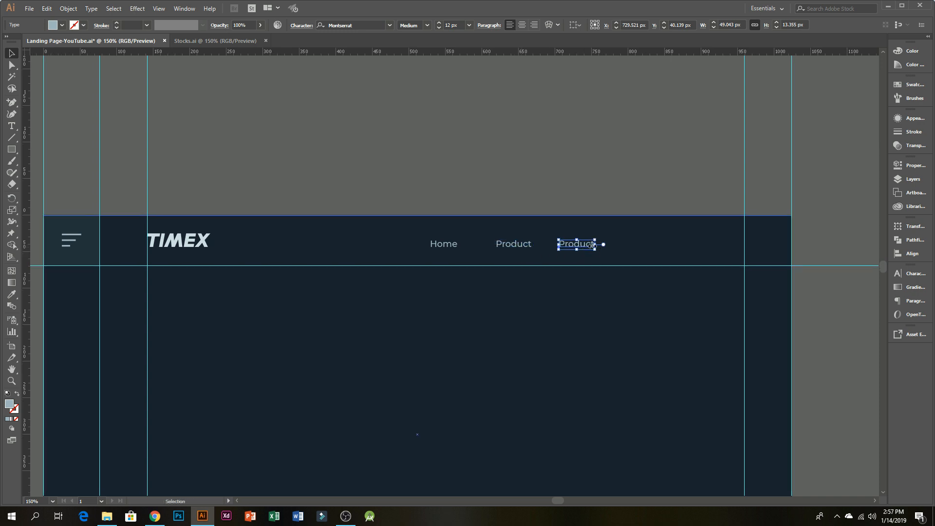
double_click(592, 244)
double_click(592, 243)
text(About)
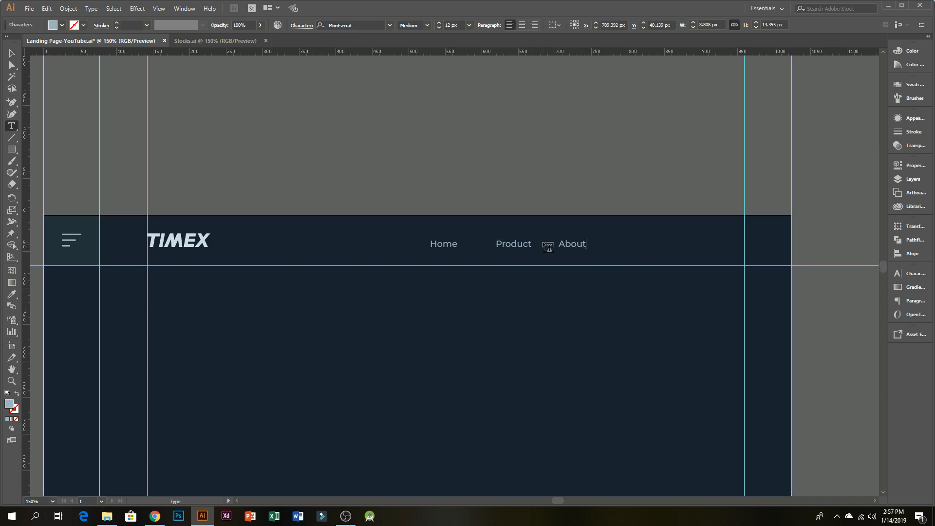
click(13, 53)
click(556, 242)
mouse_move(557, 258)
mouse_down()
mouse_move(510, 260)
mouse_move(541, 248)
mouse_up()
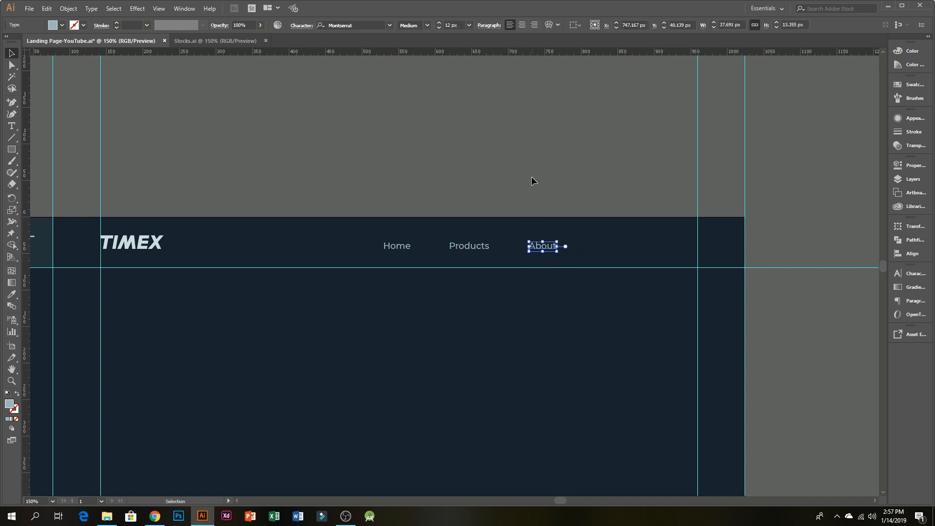
click(530, 178)
- Copy the cart and search icons from Stocks.ai into the landing page and place the search icon against the header's right margin guide
click(182, 42)
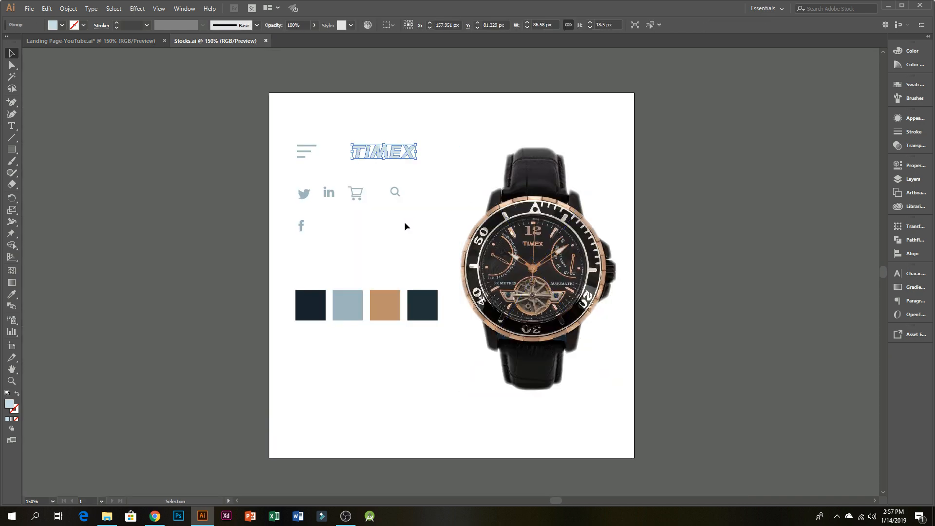
drag(348, 204, 348, 205)
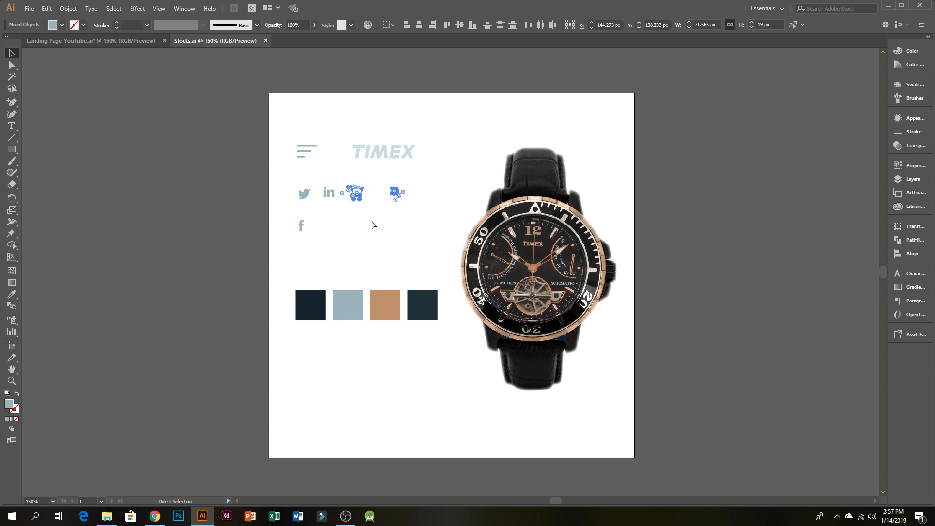
click(146, 42)
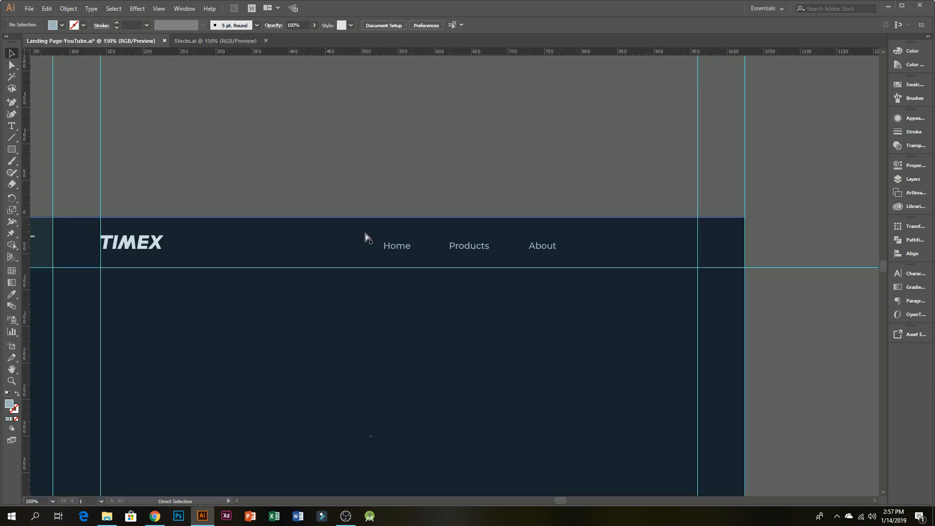
key(ctrl+v)
drag(455, 272, 673, 232)
click(467, 178)
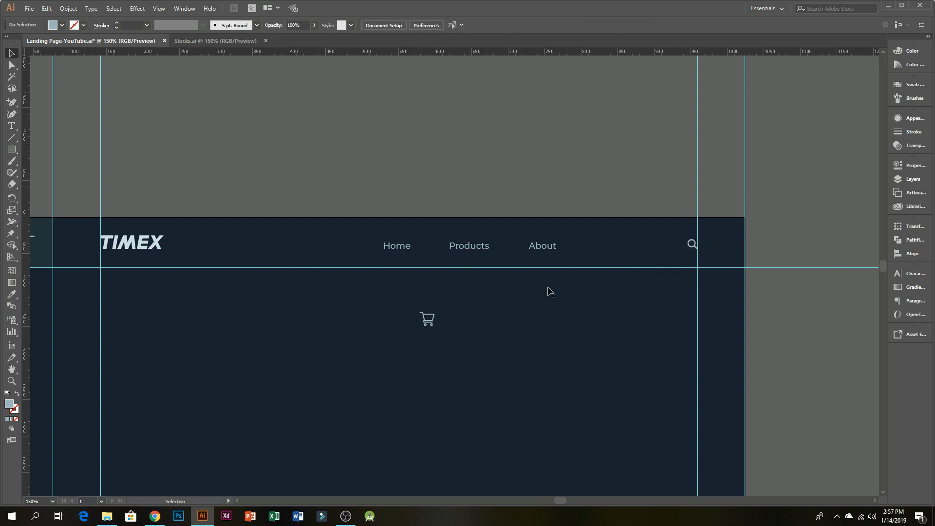
- Move the cart icon into the header right of About and distribute Home, Products, About and the cart evenly horizontally
drag(432, 325, 617, 252)
shift+click(545, 248)
shift+click(484, 249)
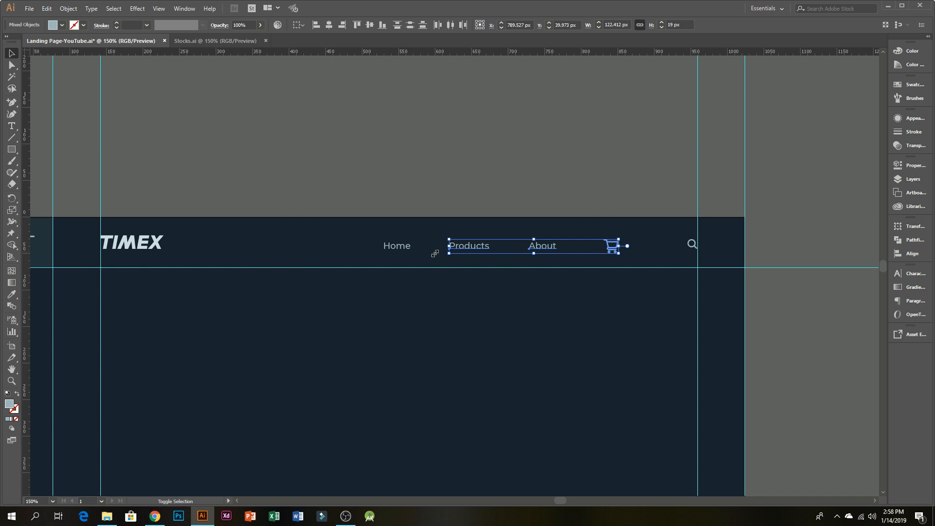
shift+click(397, 249)
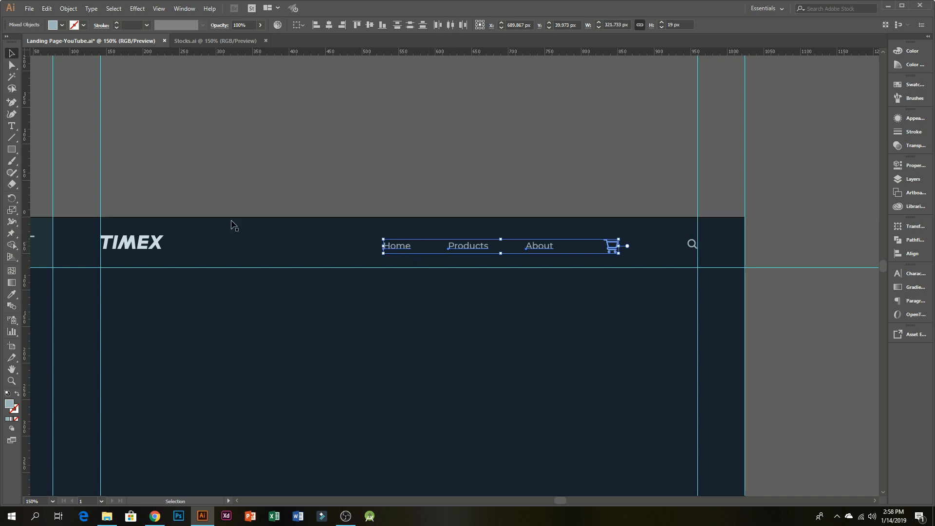
- Centre the three menu labels and the cart icon vertically on the teal corner rectangle, and deselect them
shift+click(49, 246)
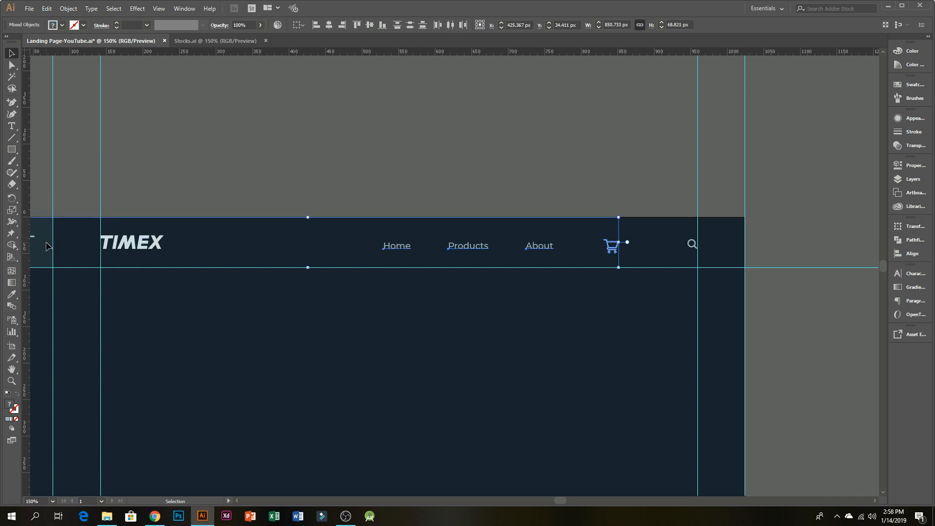
click(383, 25)
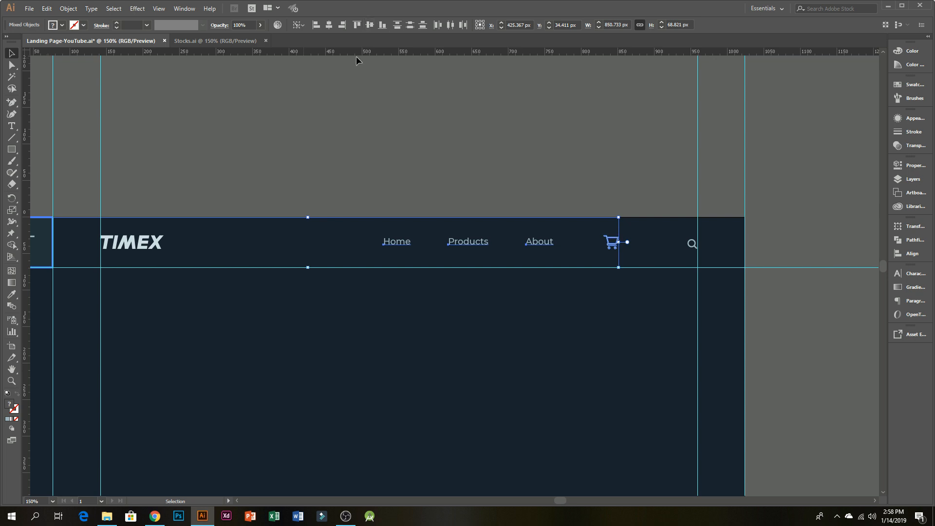
click(318, 145)
- Centre the search icon vertically on the teal corner rectangle and deselect both
drag(436, 161, 473, 162)
click(729, 244)
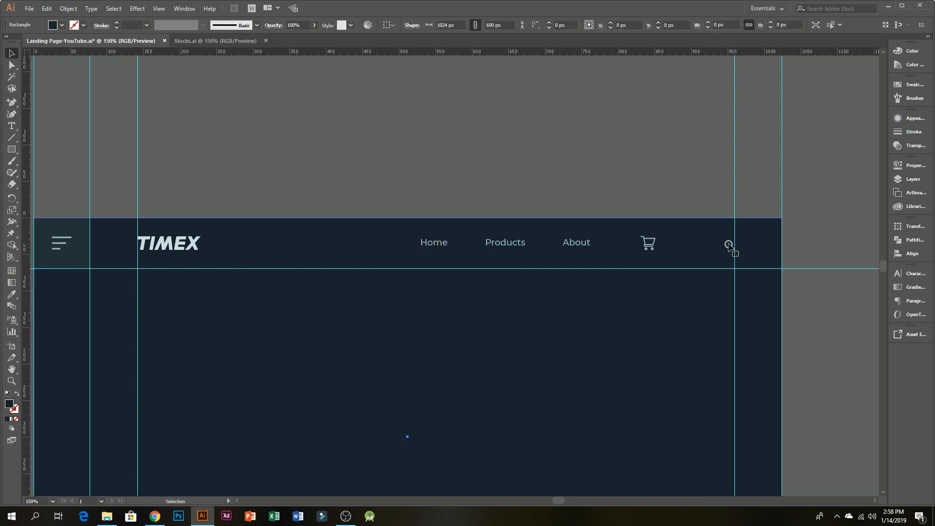
click(729, 246)
shift+click(62, 254)
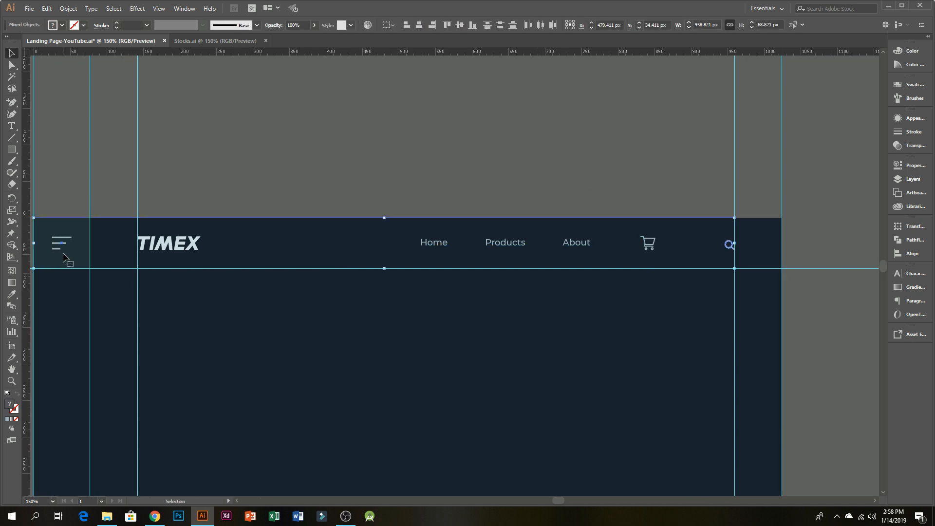
click(452, 57)
- Draw a vertical divider line between the cart and search icons and shorten it to about 42 px
scroll(735, 238, up, 3)
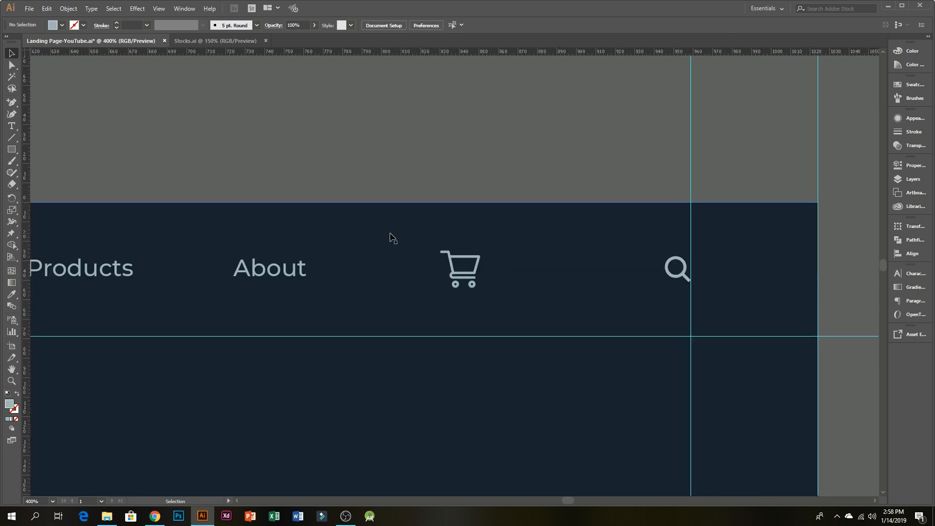
click(13, 139)
drag(571, 224, 579, 313)
key(v)
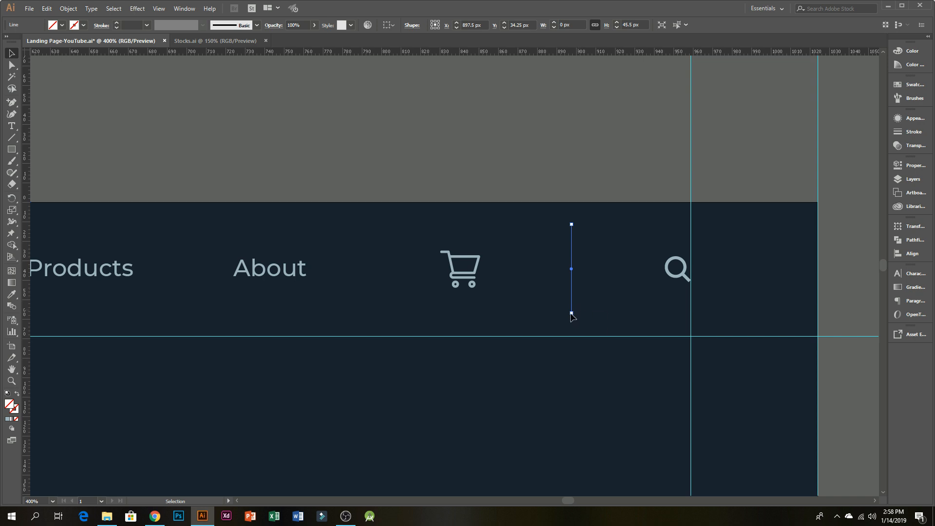
drag(571, 312, 572, 306)
- Give the divider line between the cart and search icons a 1 px stroke in the palette's dark teal, with no fill
scroll(558, 311, down, 1)
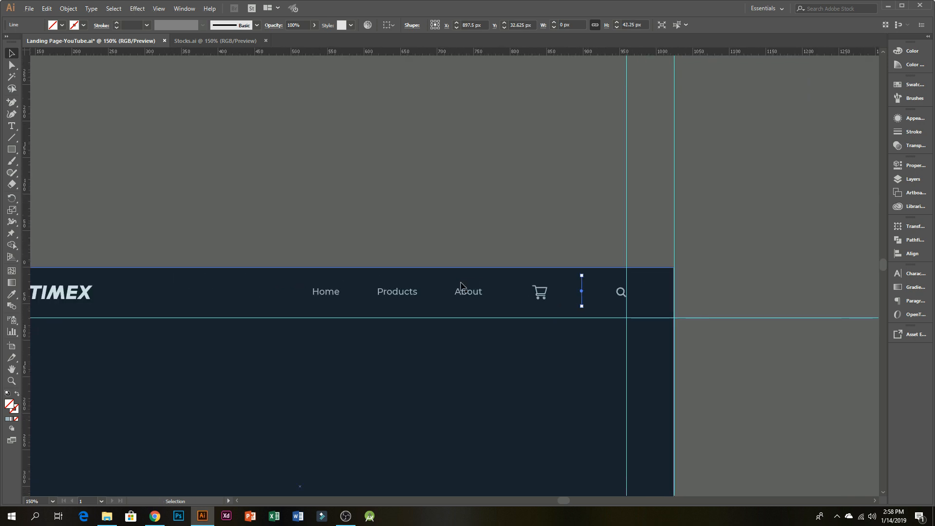
drag(405, 240, 659, 234)
key(i)
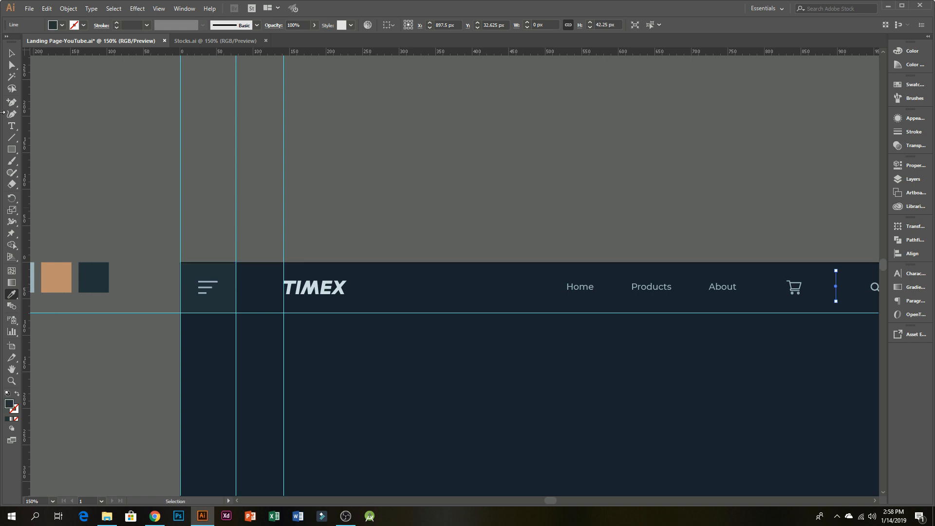
click(12, 54)
scroll(527, 232, right, 3)
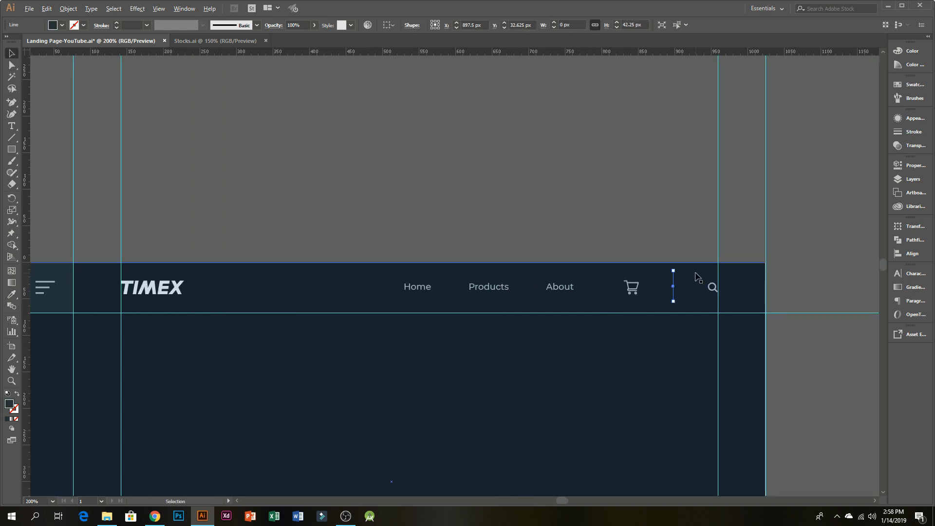
scroll(694, 271, up, 2)
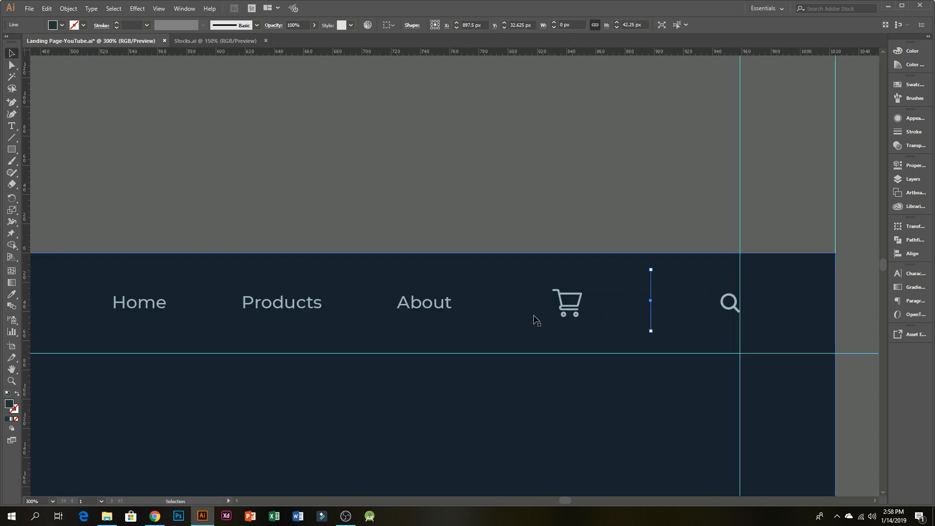
click(17, 395)
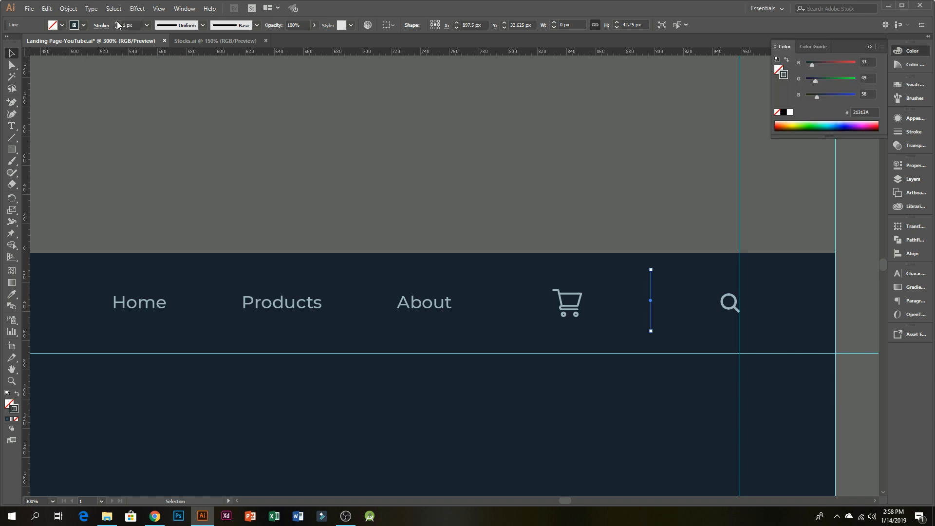
click(172, 118)
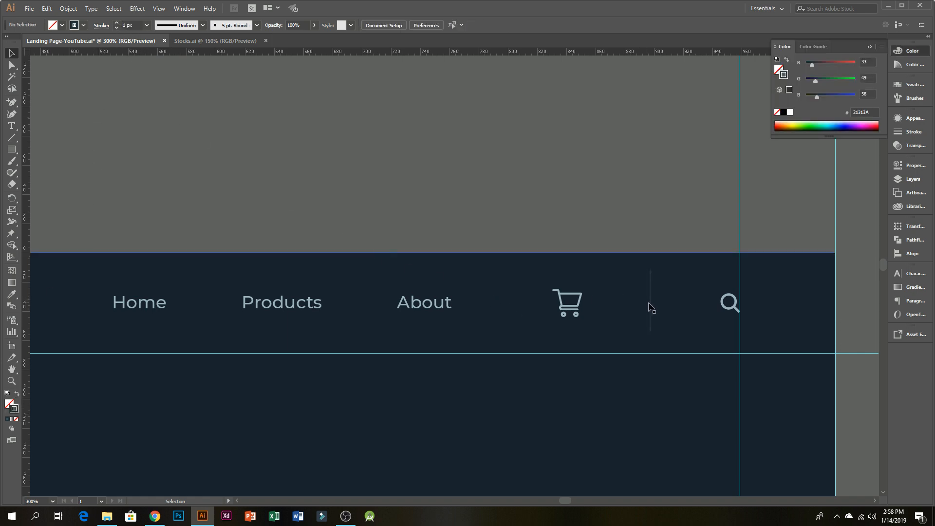
- Centre the divider line vertically with the cart icon and deselect both
click(650, 303)
shift+click(578, 308)
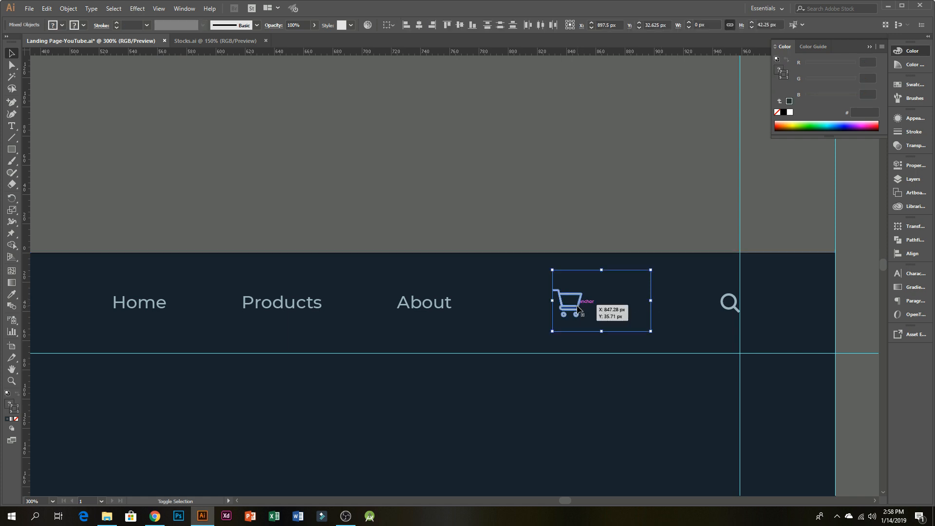
click(460, 28)
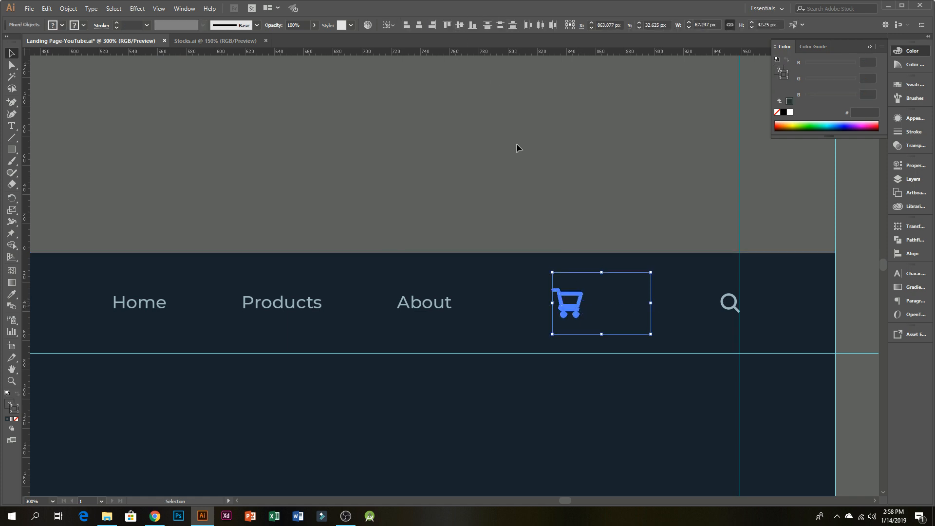
click(517, 146)
- Recolour the Products menu label with the tan palette swatch and deselect it
scroll(508, 301, down, 1)
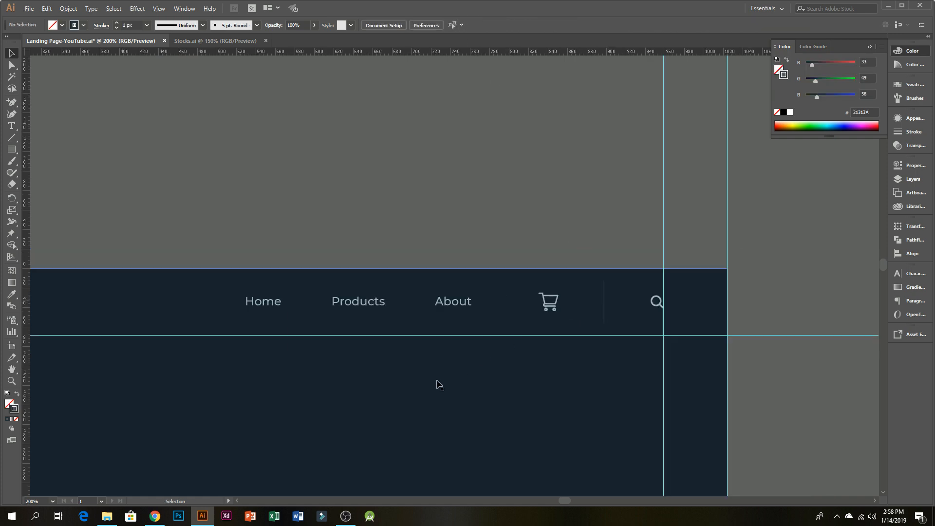
drag(419, 378, 539, 358)
scroll(536, 360, down, 1)
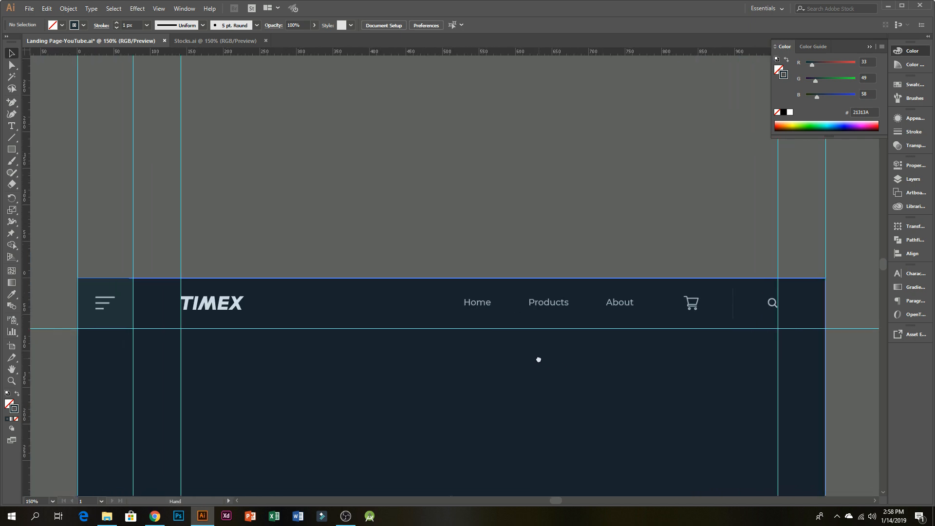
click(548, 303)
scroll(539, 338, down, 1)
drag(432, 340, 472, 344)
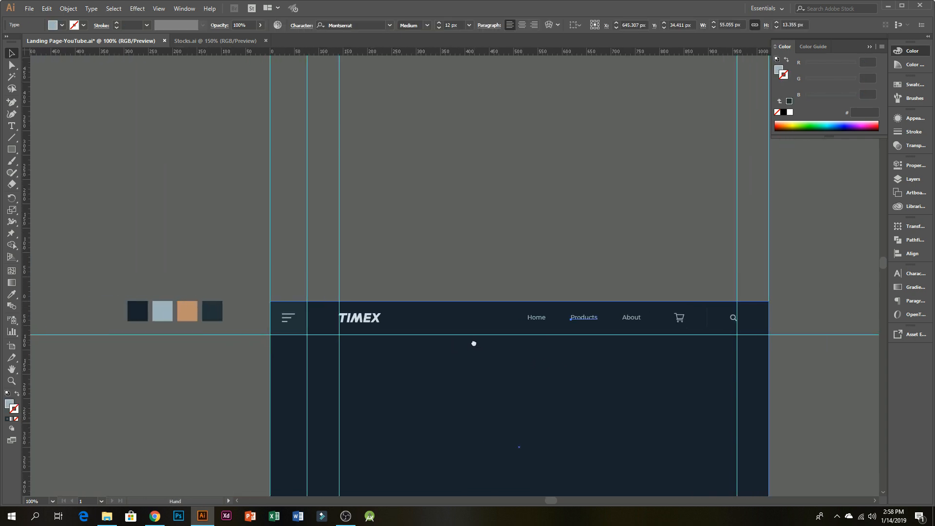
key(i)
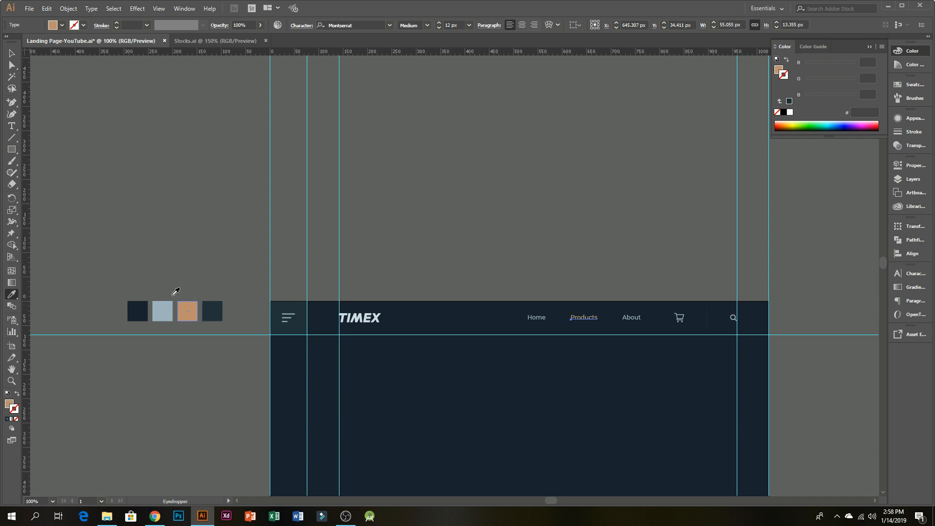
click(13, 54)
click(117, 173)
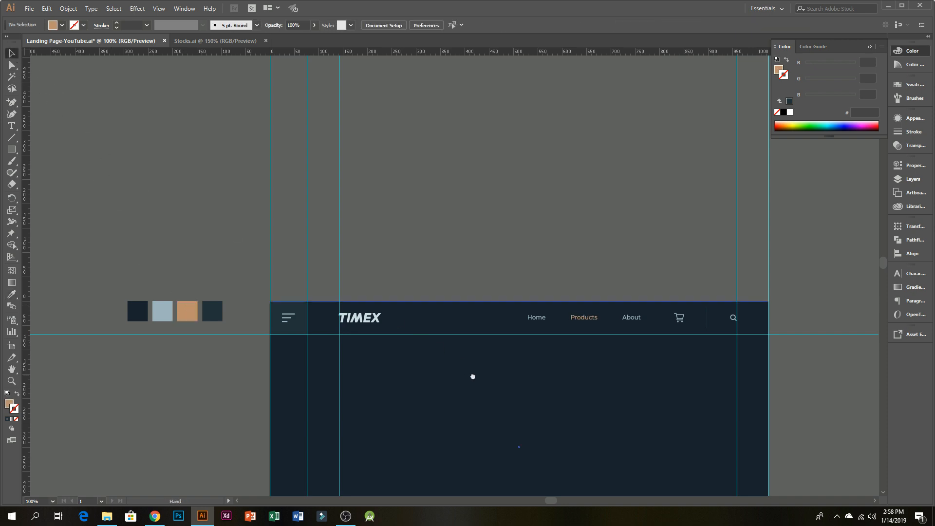
- Add the heading text "The Gold Standard" in the open area below the header
drag(471, 376, 457, 260)
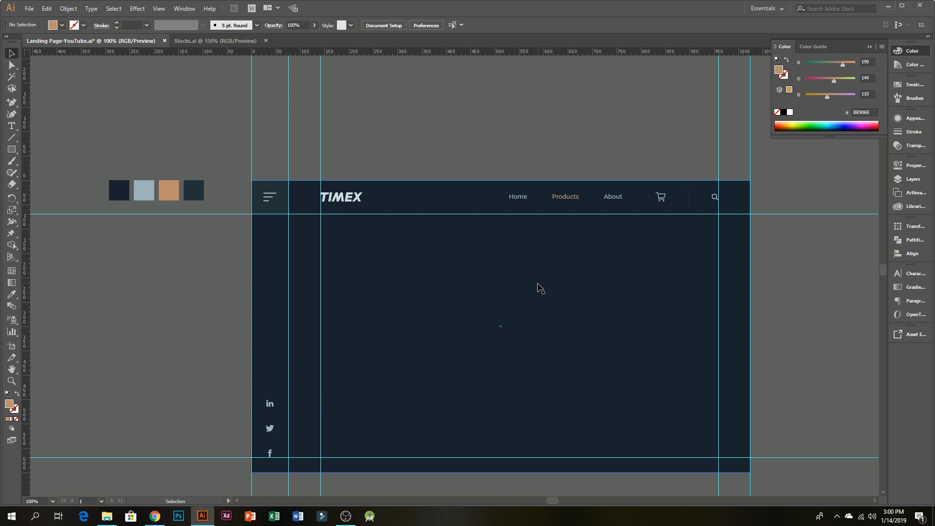
key(t)
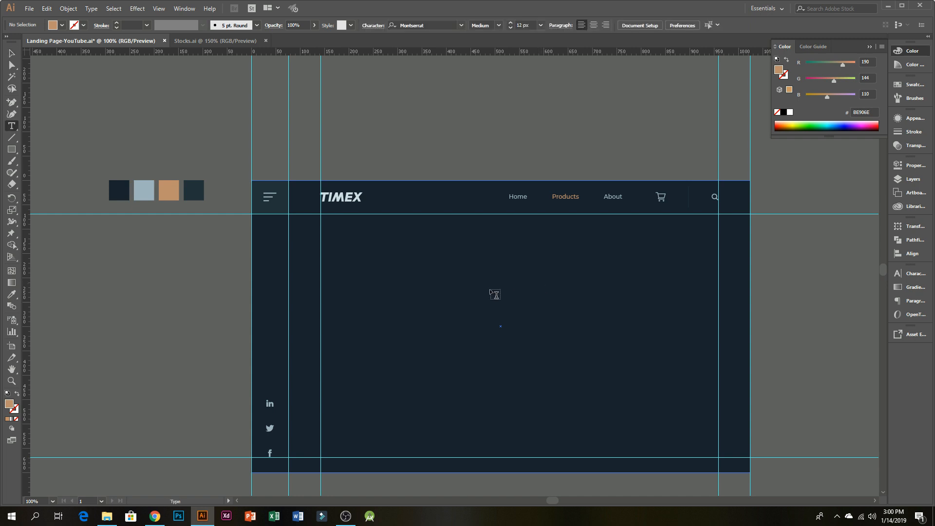
click(437, 281)
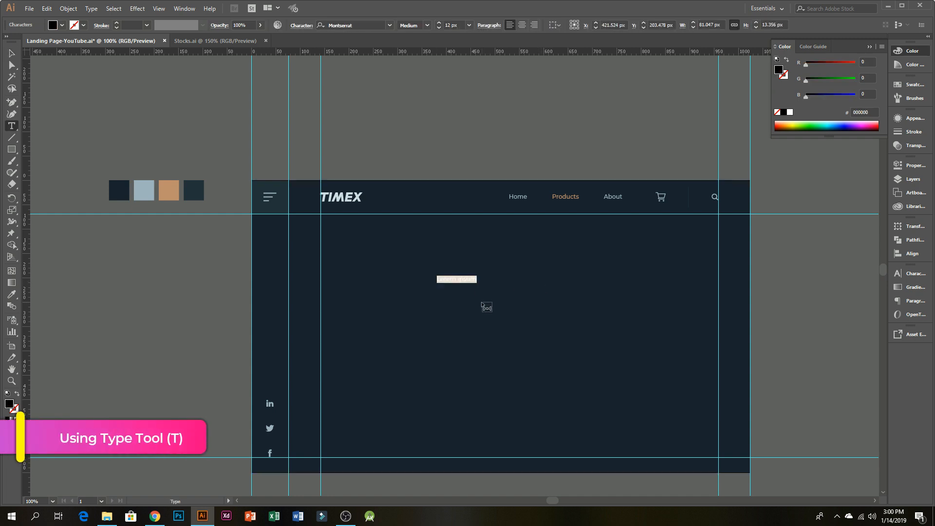
text(The Gold Standard)
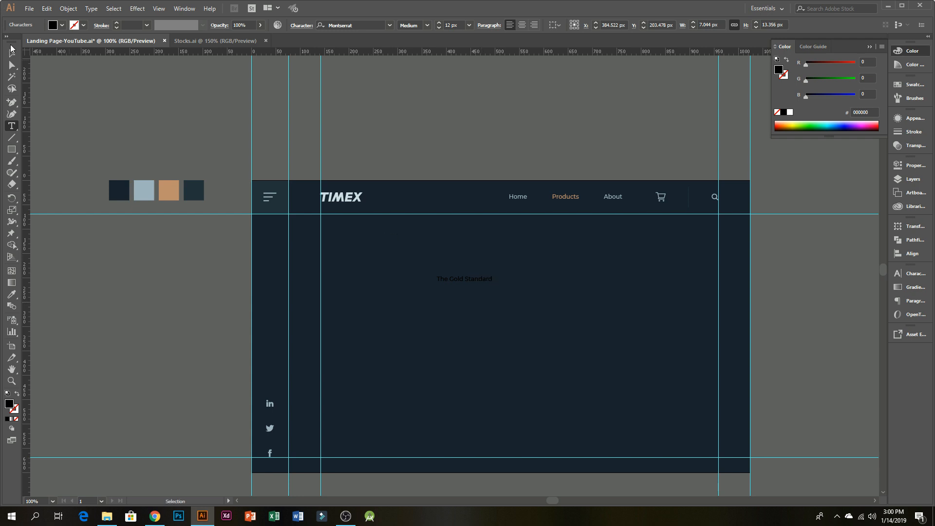
click(11, 48)
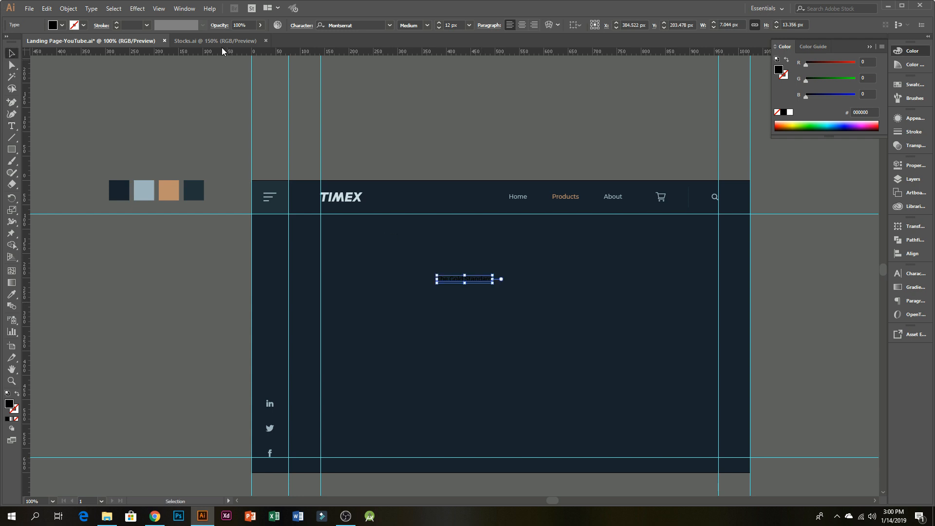
- Set the heading's font weight to SemiBold and its size to 45 px
click(426, 32)
click(418, 147)
click(460, 22)
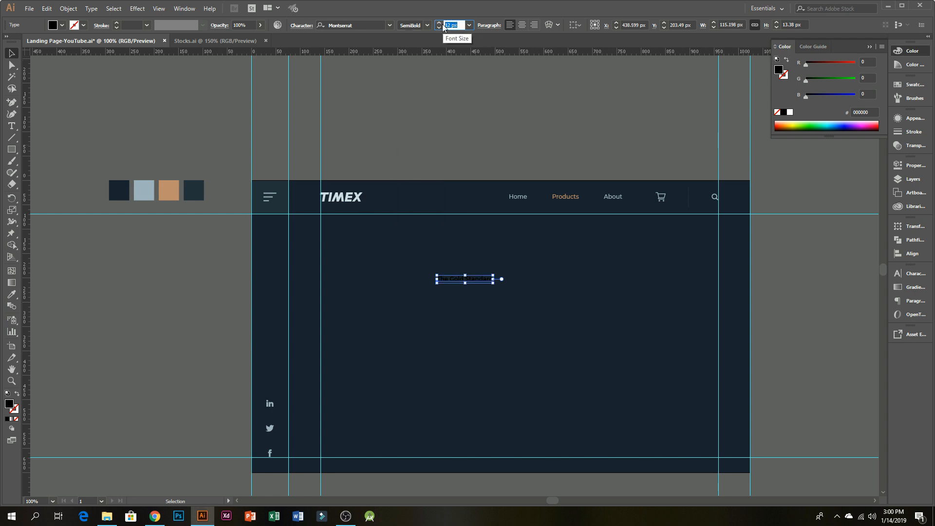
text(45)
key(Return)
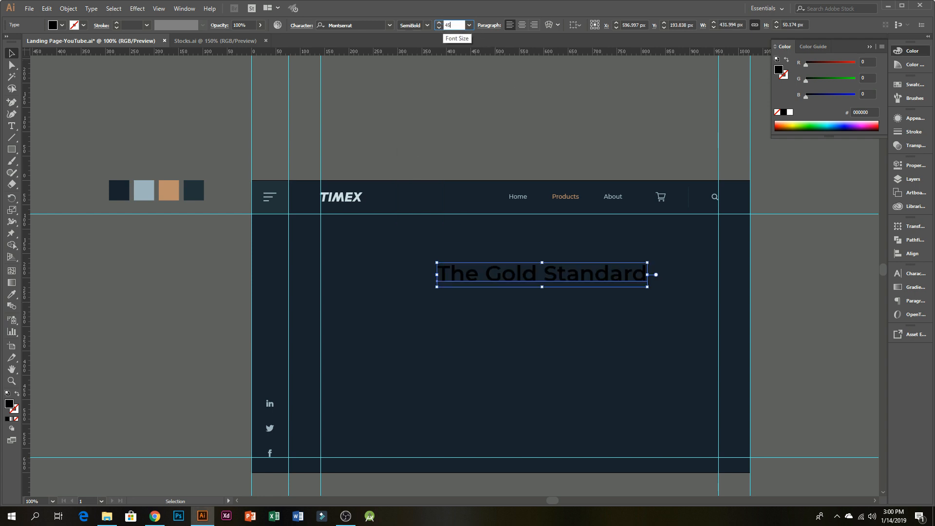
- Move the heading closer to the logo's guide and break it into two lines before "Standard"
drag(512, 278, 433, 281)
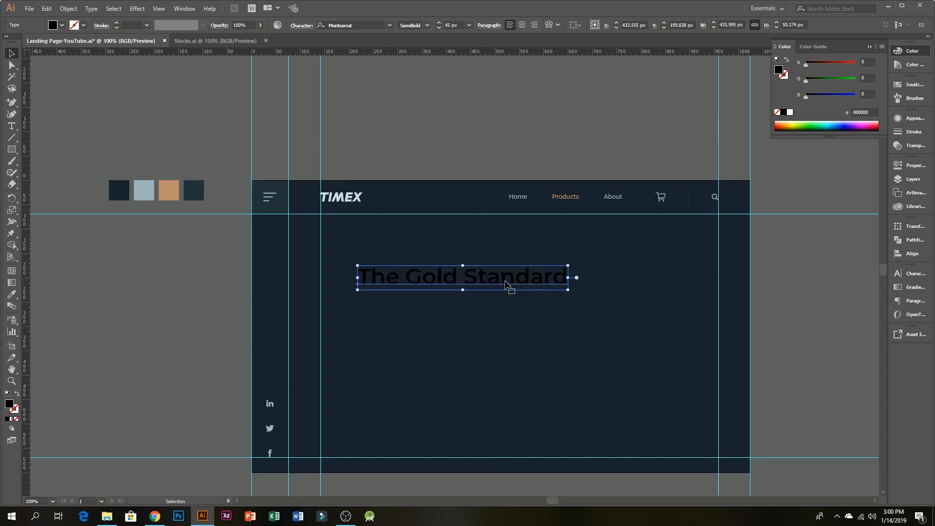
double_click(475, 280)
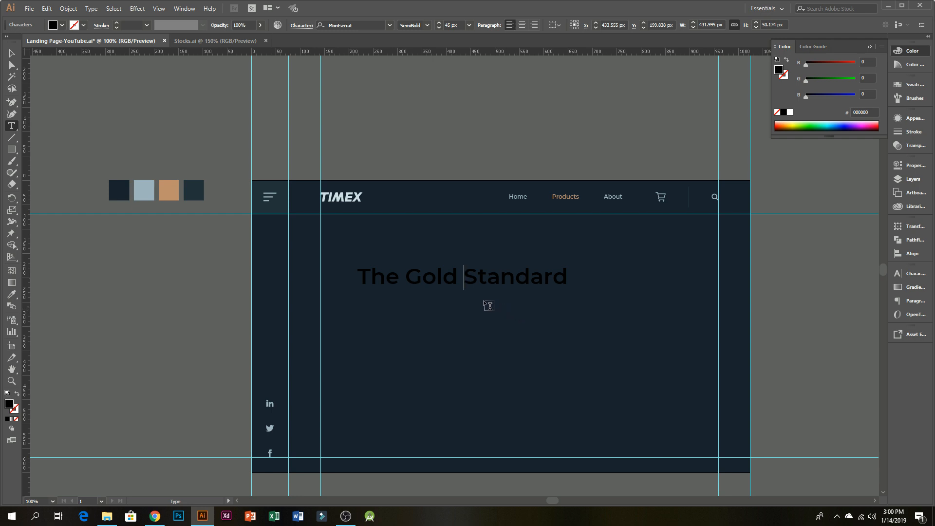
key(Return)
click(11, 54)
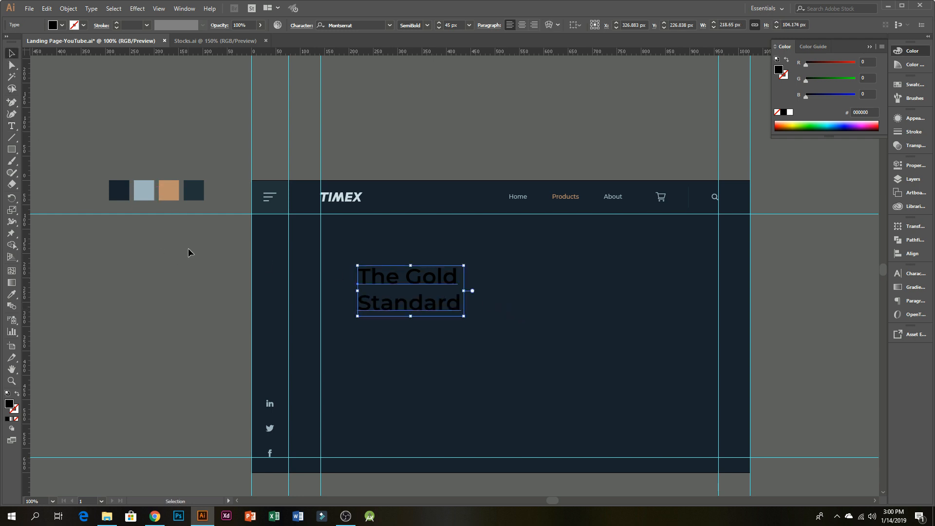
- Colour the two-line heading with the tan palette swatch and set it in All Caps
key(i)
click(167, 183)
click(11, 54)
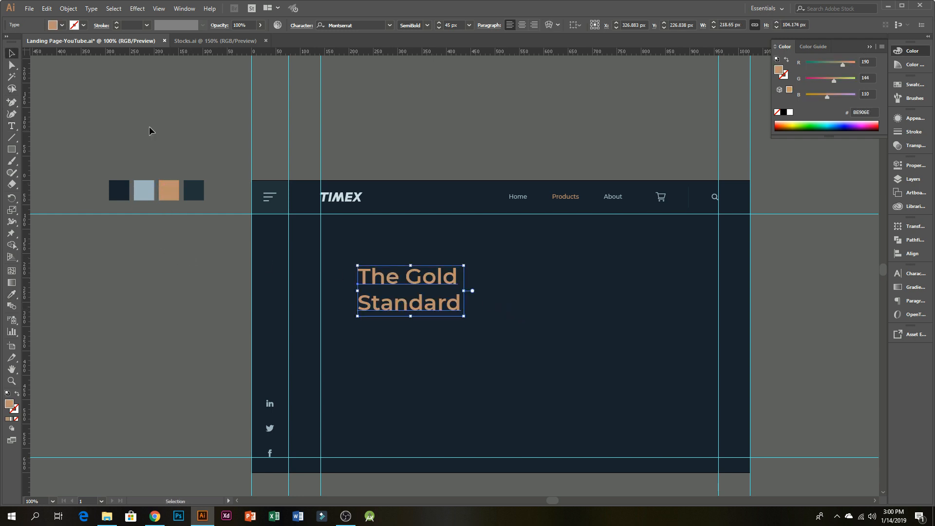
click(903, 274)
click(783, 368)
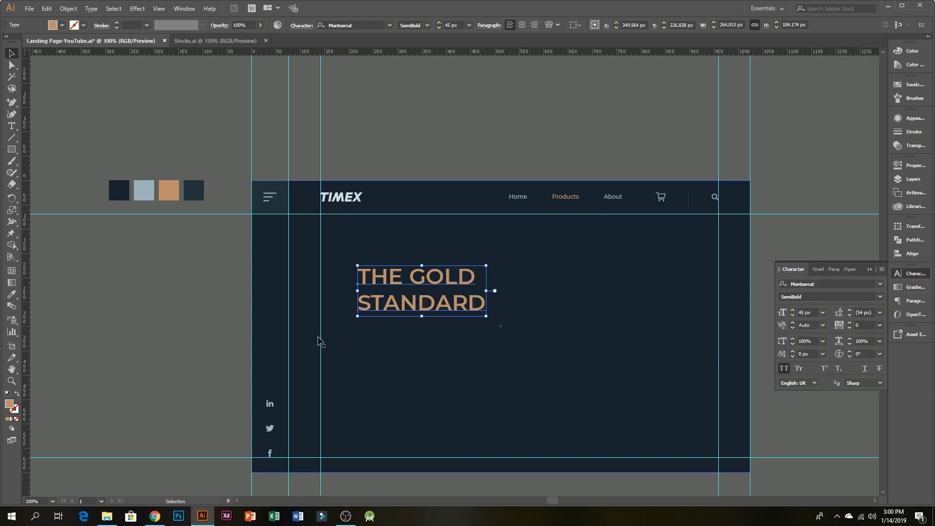
- Align the heading's left edge with the vertical guide that runs along the start of the TIMEX logo
click(173, 293)
scroll(412, 277, up, 1)
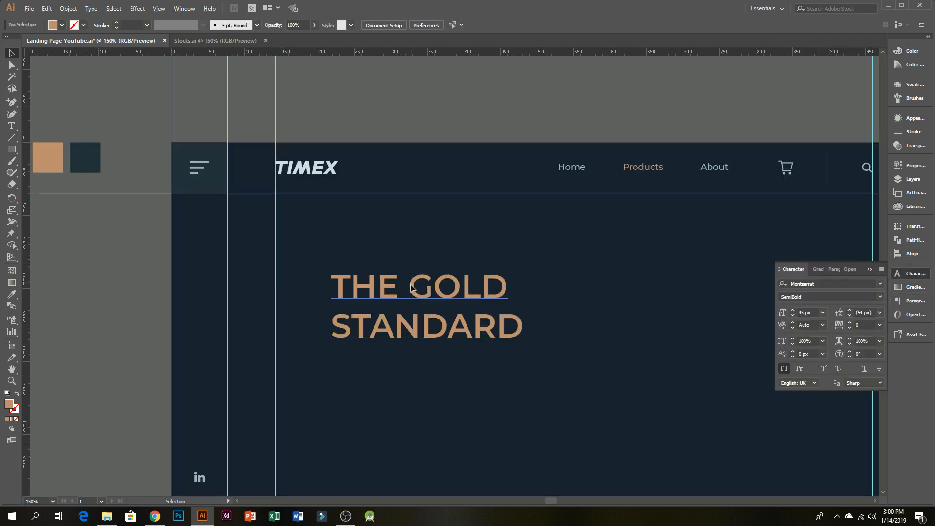
drag(410, 287, 354, 280)
- Set only the word STANDARD in the heading to the Light weight at 42 px
key(t)
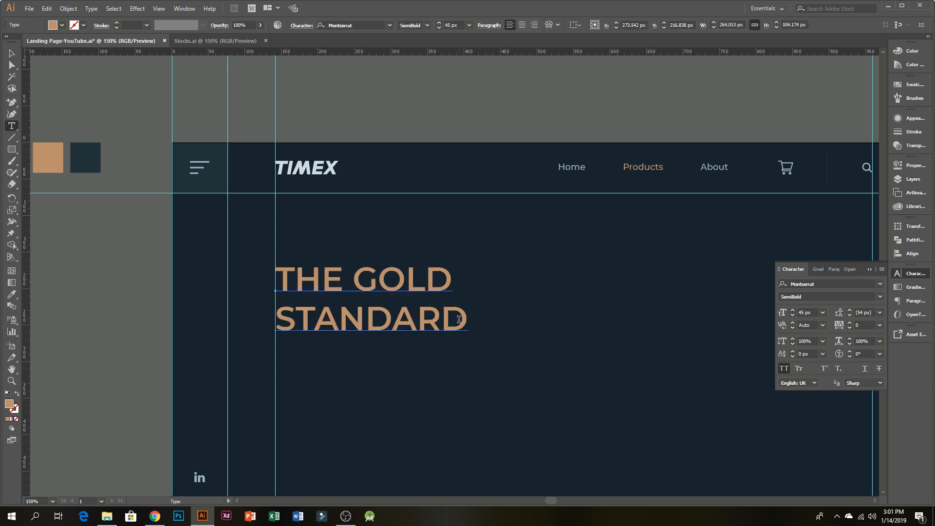
drag(462, 319, 274, 321)
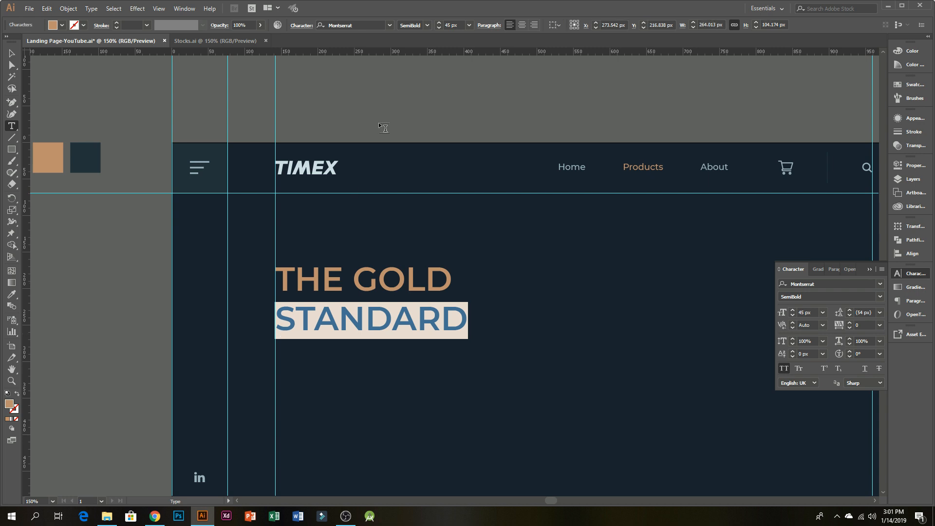
click(427, 26)
click(417, 83)
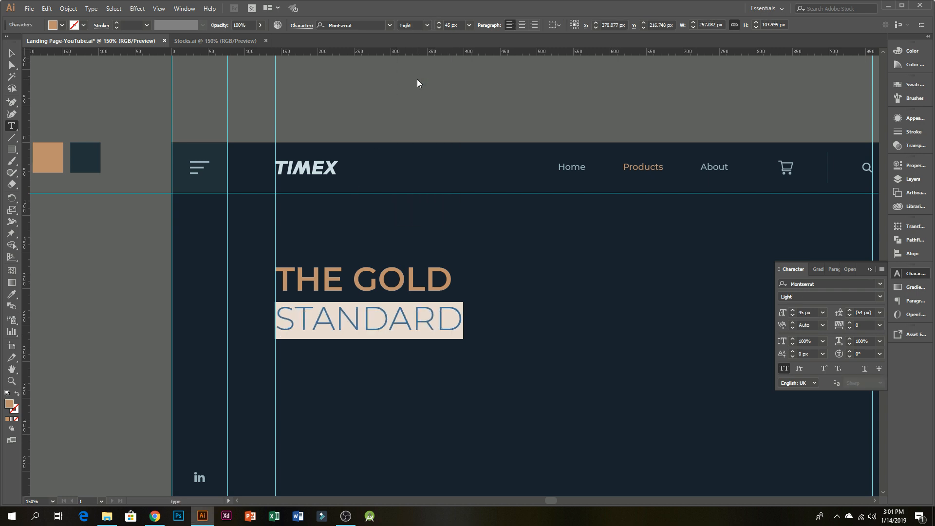
click(439, 28)
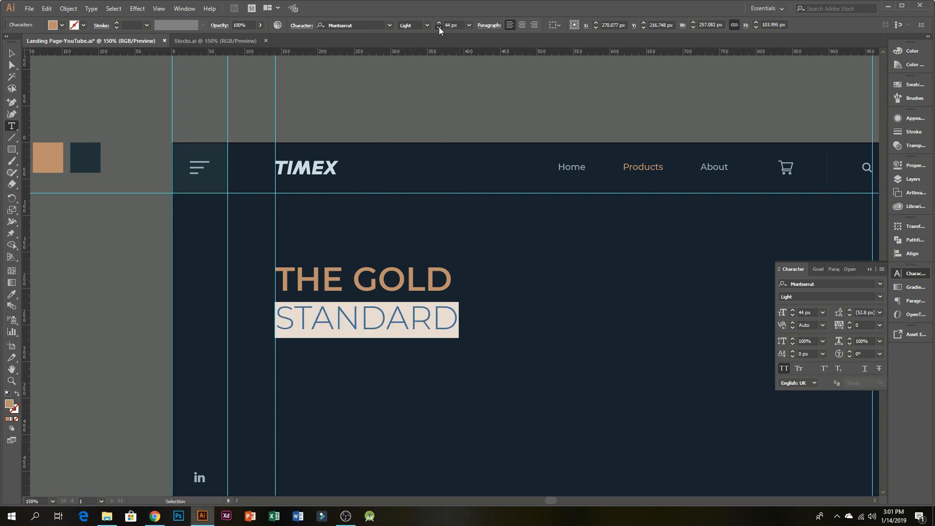
click(439, 28)
click(439, 28)
click(439, 28)
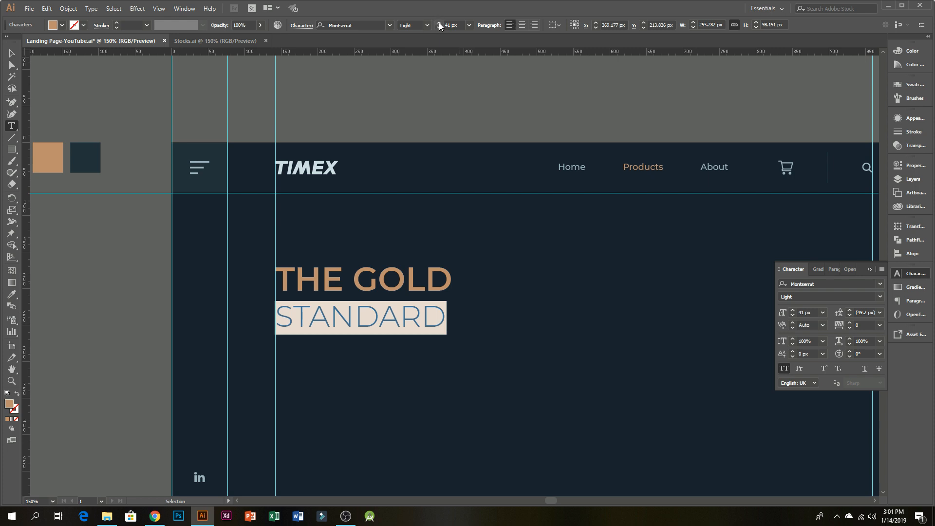
click(439, 24)
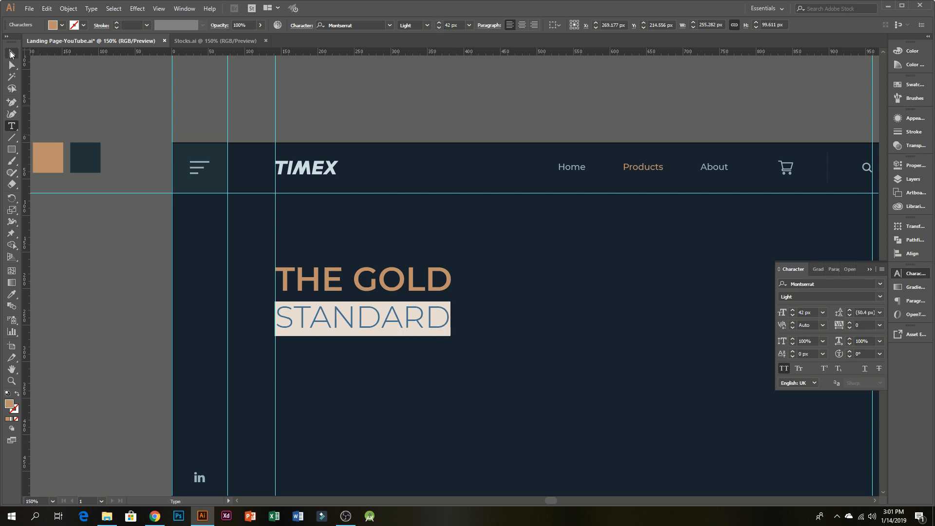
- Move the two-line heading slightly down along the vertical guide and deselect it
click(12, 53)
click(390, 277)
scroll(390, 280, down, 2)
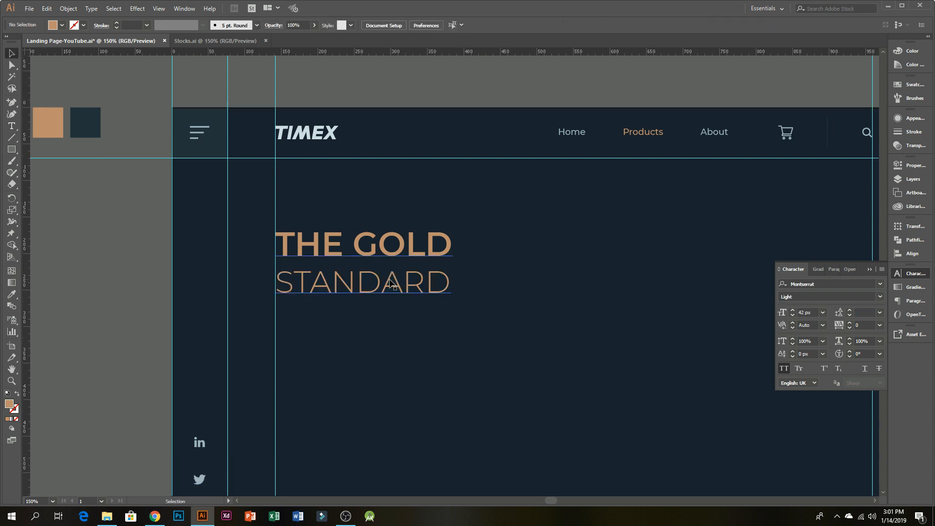
scroll(390, 281, down, 1)
drag(382, 241, 383, 249)
click(103, 306)
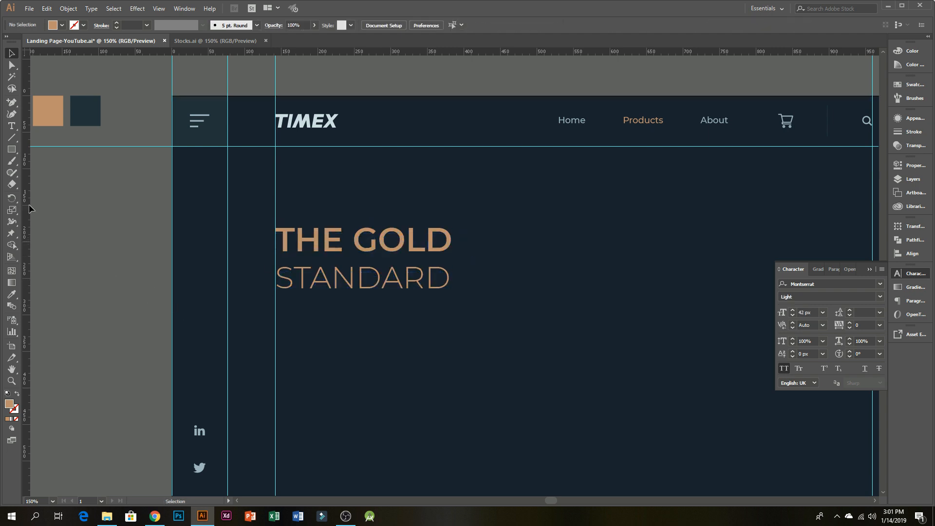
- Draw a horizontal line about 67 px long under STANDARD from the vertical guide and give it a 2 px light blue-grey stroke
click(12, 138)
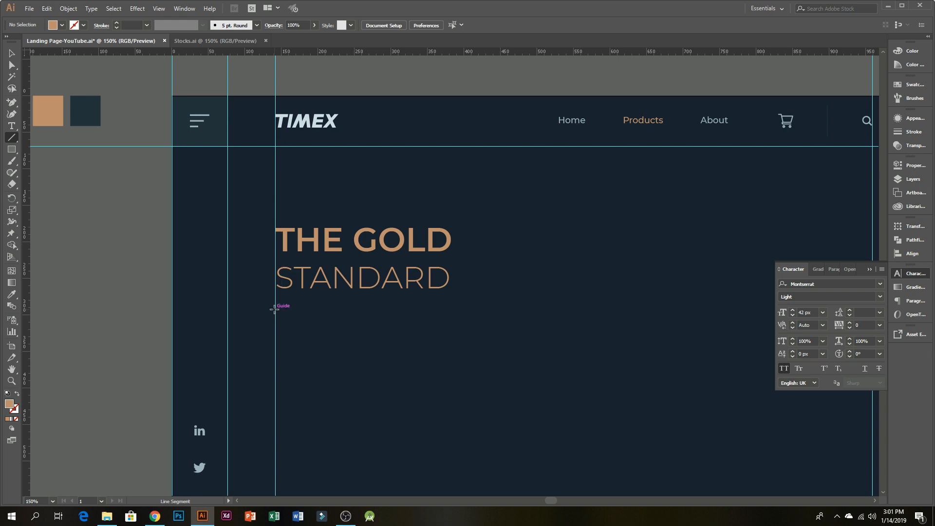
drag(275, 305, 324, 314)
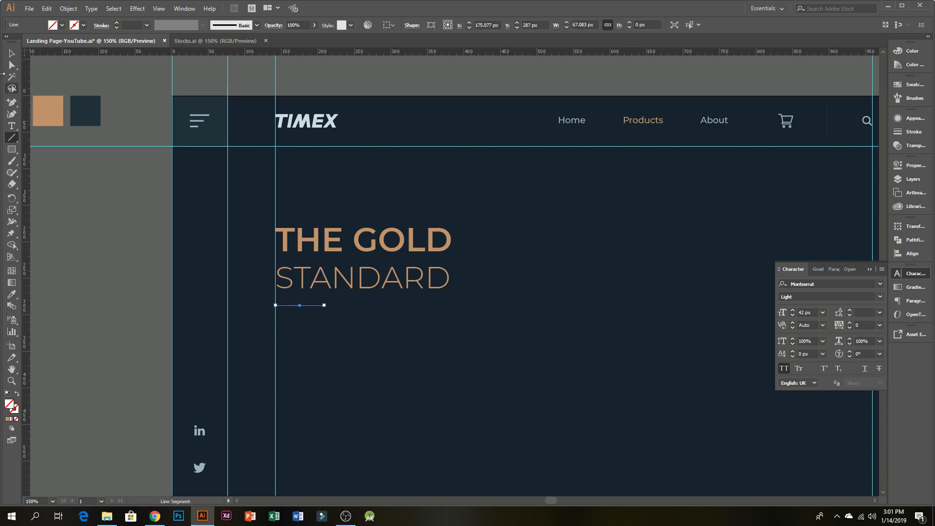
key(i)
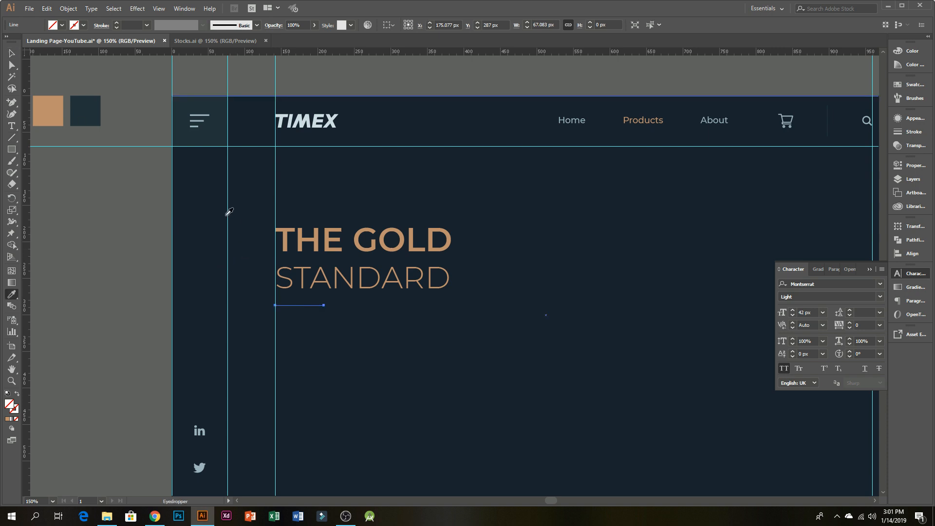
click(203, 115)
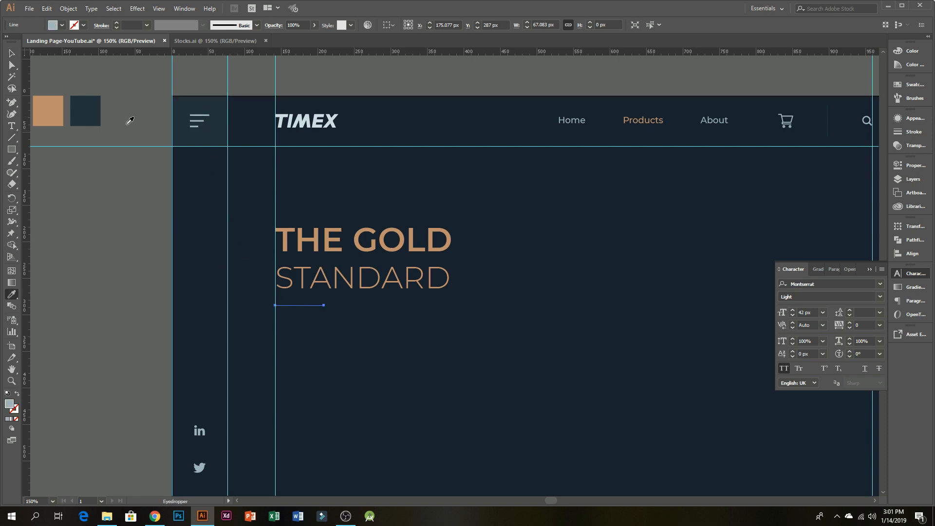
click(15, 54)
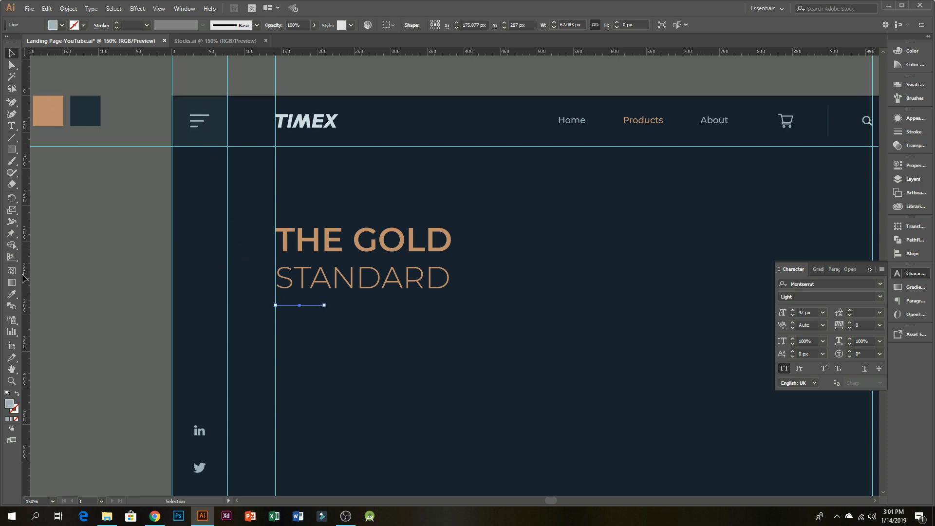
click(17, 394)
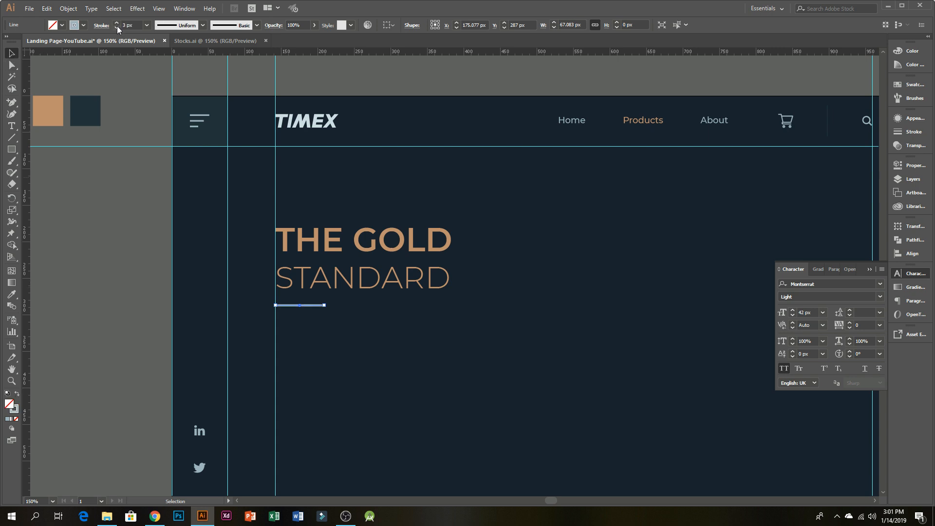
click(146, 232)
- Copy the passage from "Donec et velit nec" to "accumsan molestie." in the second paragraph of the Lorem Ipsum page in the browser
scroll(249, 327, down, 3)
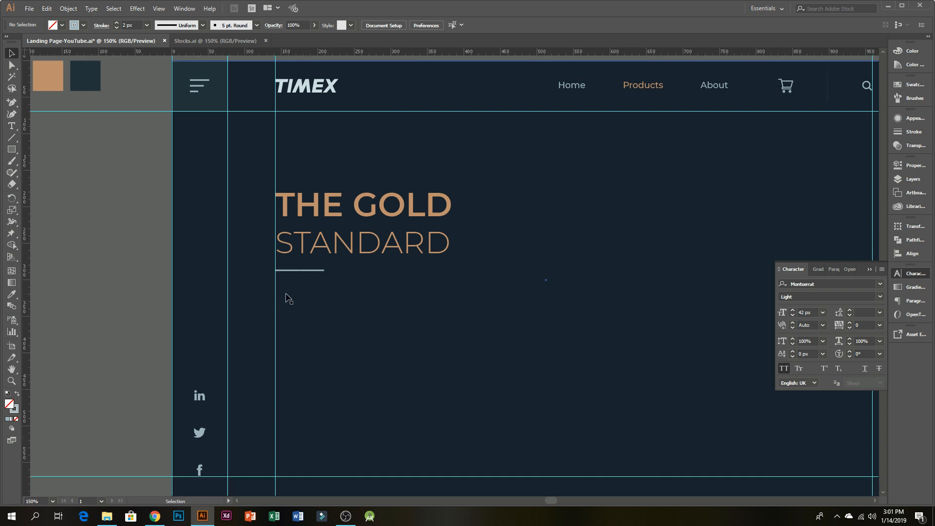
scroll(291, 298, down, 1)
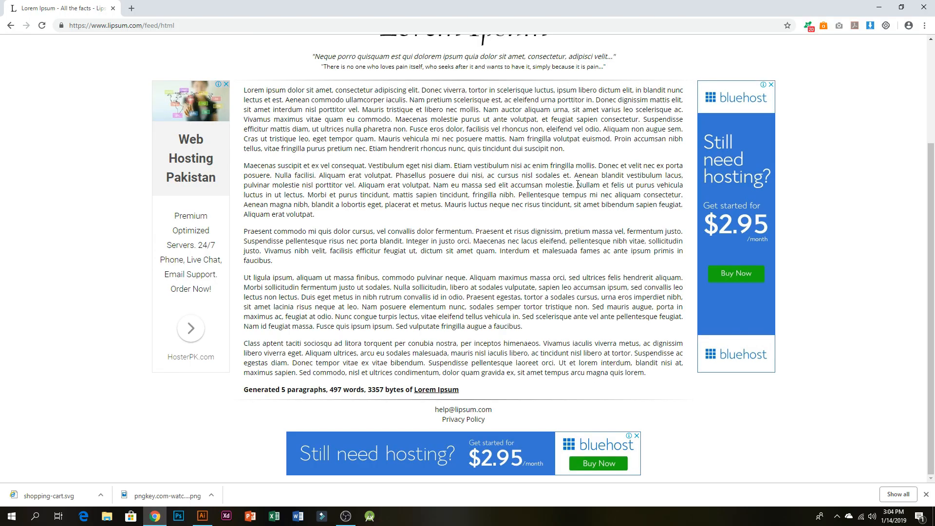
drag(600, 164, 575, 185)
key(ctrl+c)
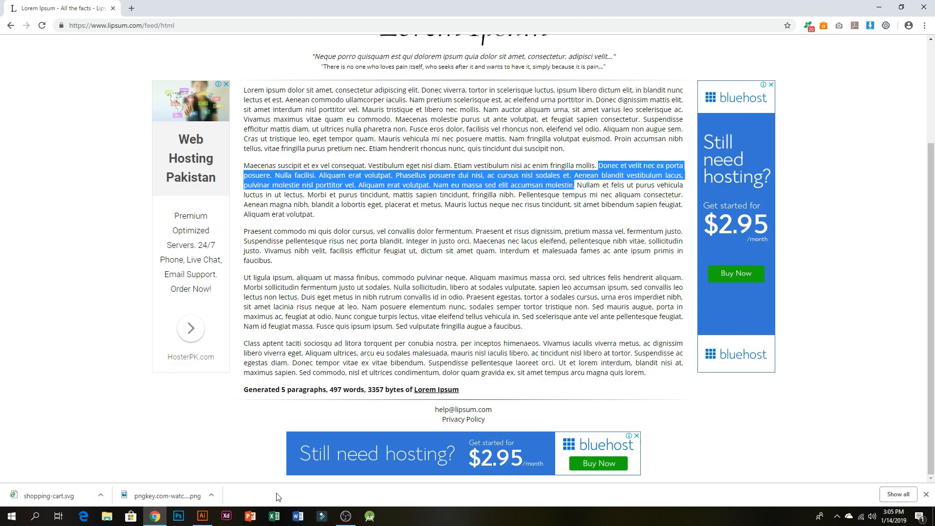
- Back in Illustrator, create a text area about 385 by 179 px below the short line and paste the copied passage into it
click(202, 516)
drag(289, 276, 571, 407)
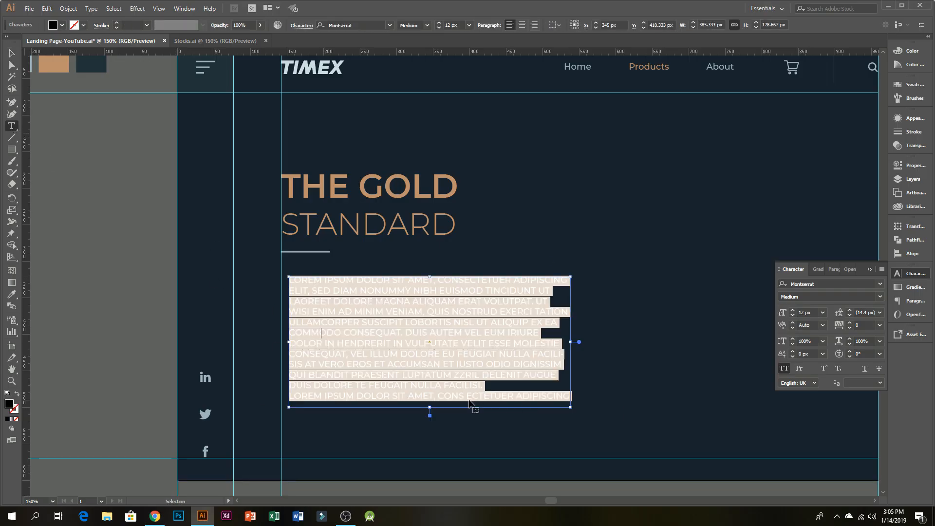
key(ctrl+v)
key(Escape)
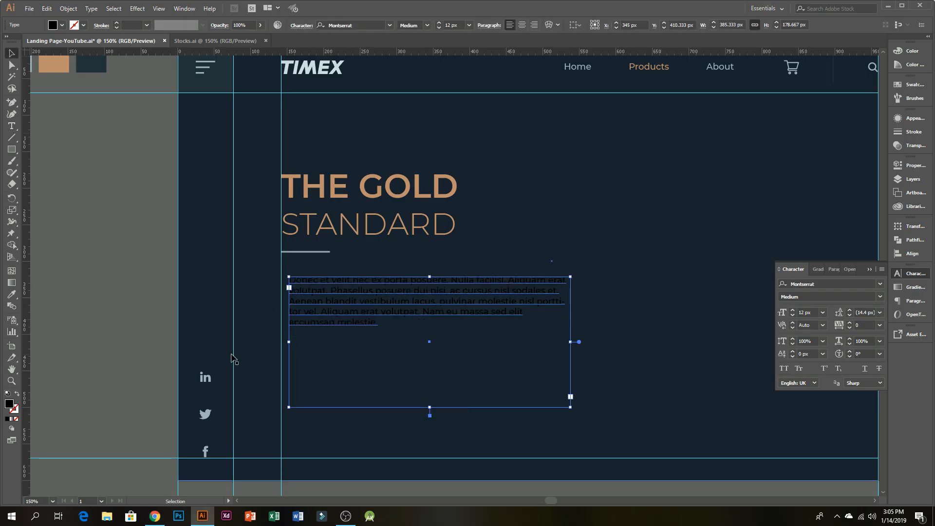
click(231, 359)
- Colour the pasted paragraph with the light blue-grey palette swatch
click(365, 311)
key(i)
drag(155, 101, 268, 149)
click(129, 105)
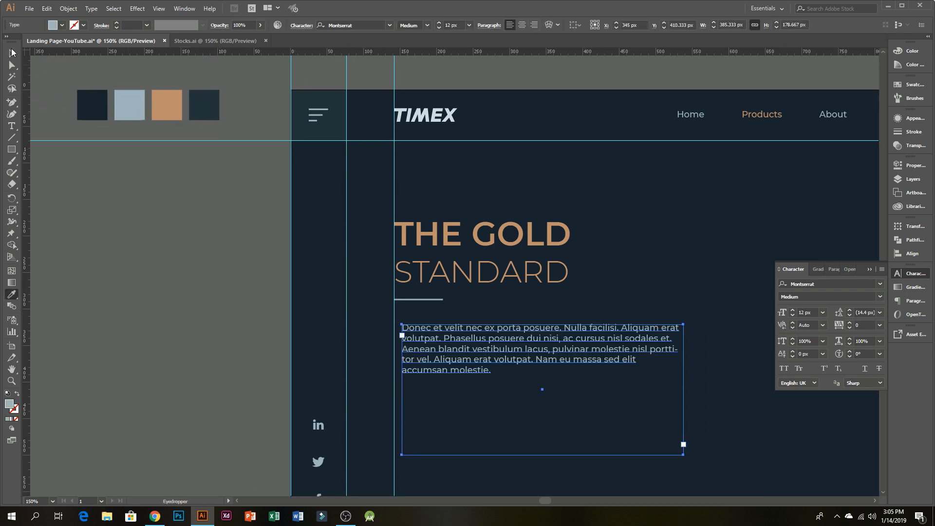
click(12, 53)
- Narrow the paragraph's frame to about 291 px and replace everything after the word "pulvinar" with a full stop
drag(521, 353, 434, 329)
drag(597, 366, 526, 366)
double_click(413, 346)
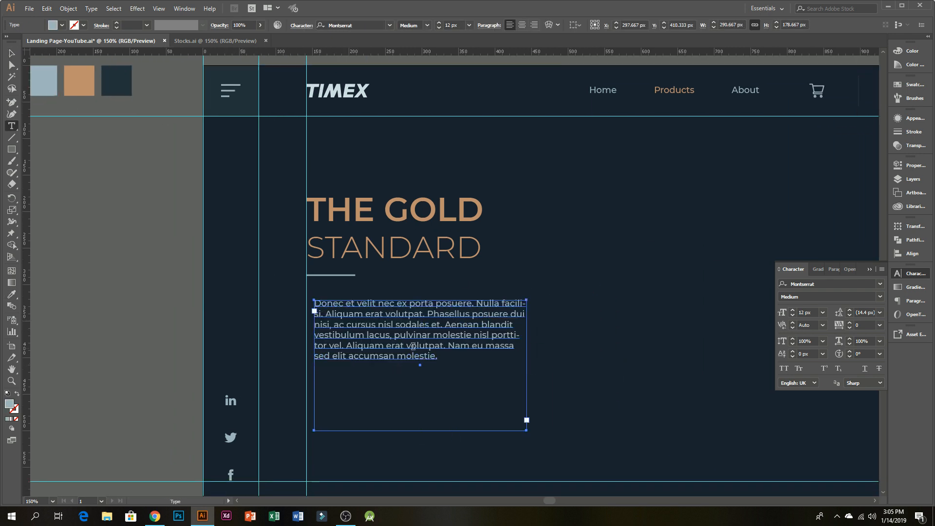
drag(429, 336, 508, 366)
text(.)
- Resize the paragraph's frame to about 265 px wide and 86 px high so it fits the shortened text
click(12, 53)
click(156, 334)
click(451, 335)
click(390, 342)
click(391, 337)
drag(411, 431, 412, 362)
- Remove the word "pulvinar" from the paragraph's last line and align the paragraph with the vertical guide beneath the short line
key(t)
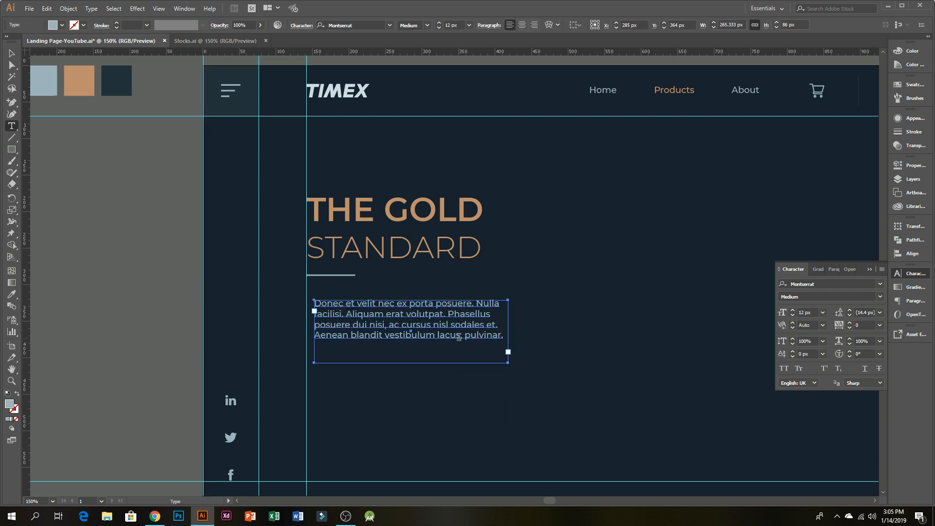
drag(460, 336, 506, 348)
key(BackSpace)
key(Escape)
drag(358, 308, 349, 304)
- Increase the paragraph's leading to 16 px and deselect it
key(ctrl+minus)
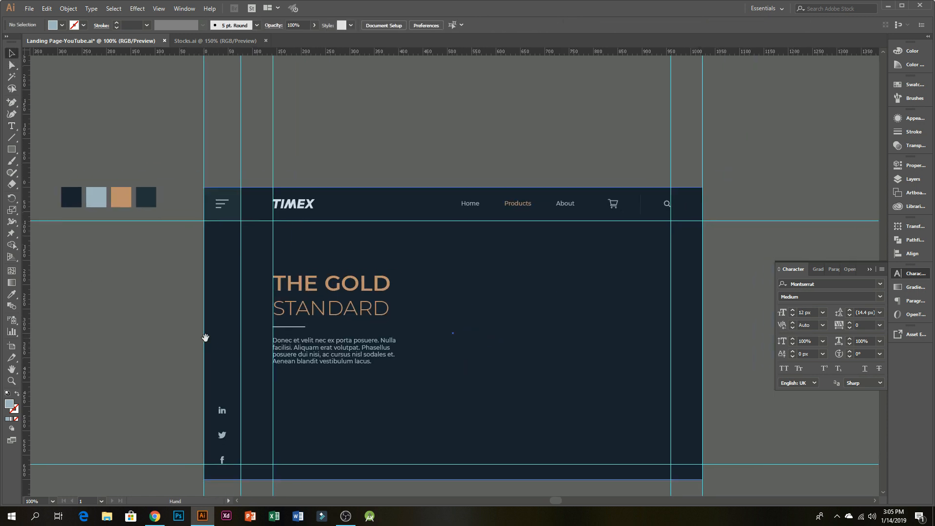
click(849, 310)
click(849, 310)
click(726, 377)
- Move the heading, short line and paragraph together slightly upward along the vertical guide
scroll(411, 348, up, 1)
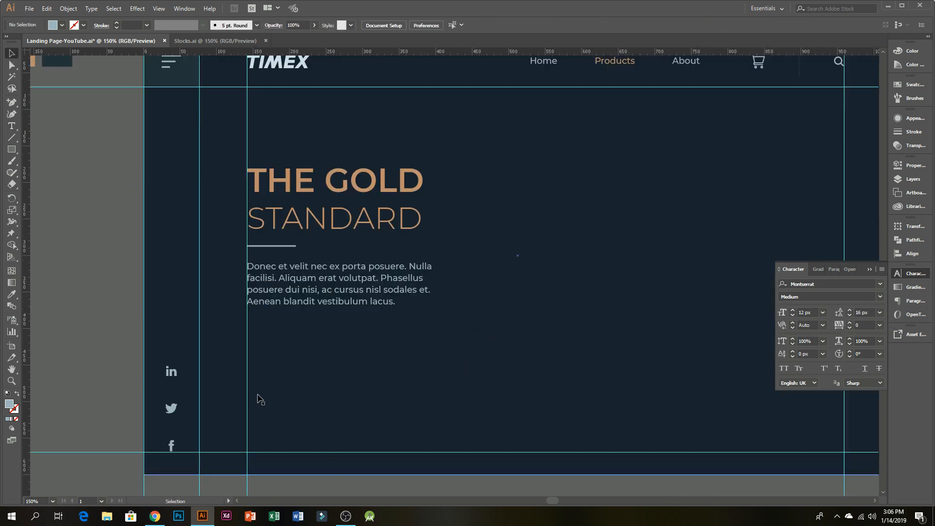
click(267, 218)
shift+click(301, 272)
drag(307, 190, 307, 171)
click(112, 263)
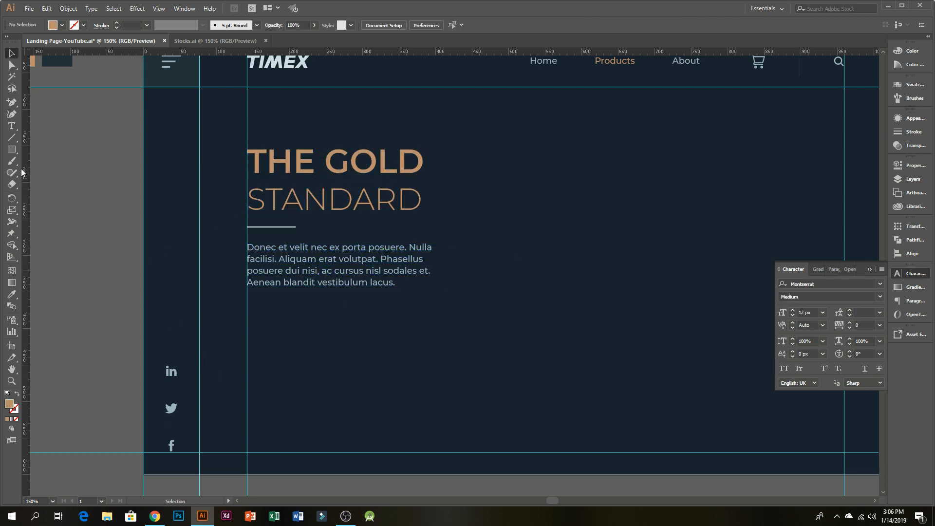
- Draw a fully rounded rectangle about 145 by 35 px below the paragraph for a button
drag(12, 149, 35, 162)
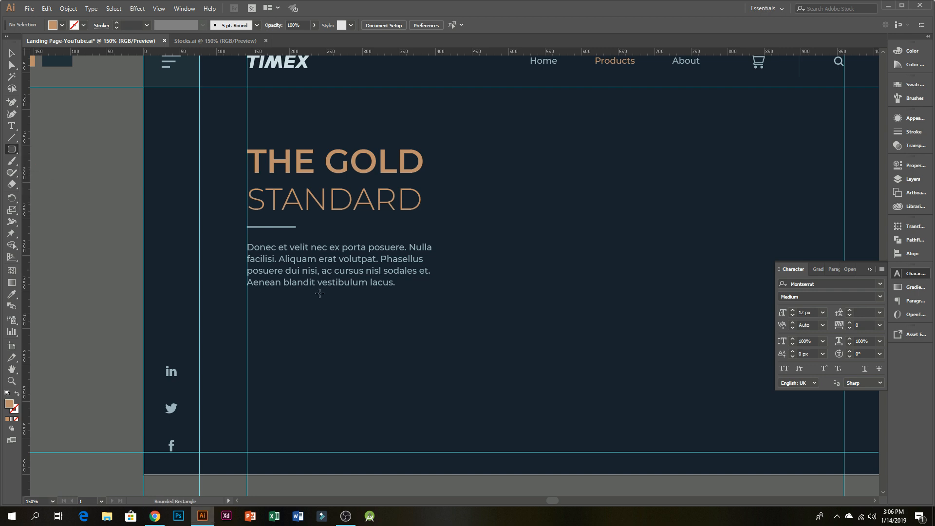
drag(253, 395, 360, 421)
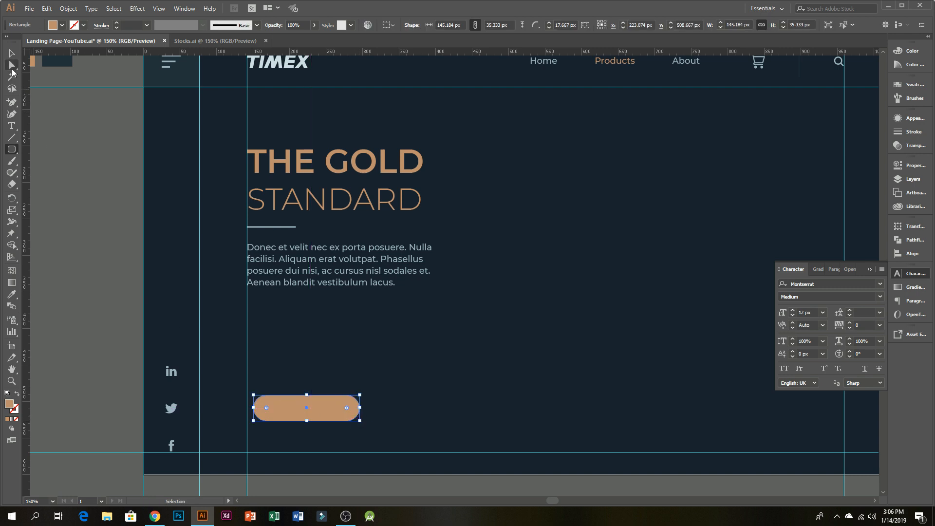
click(12, 54)
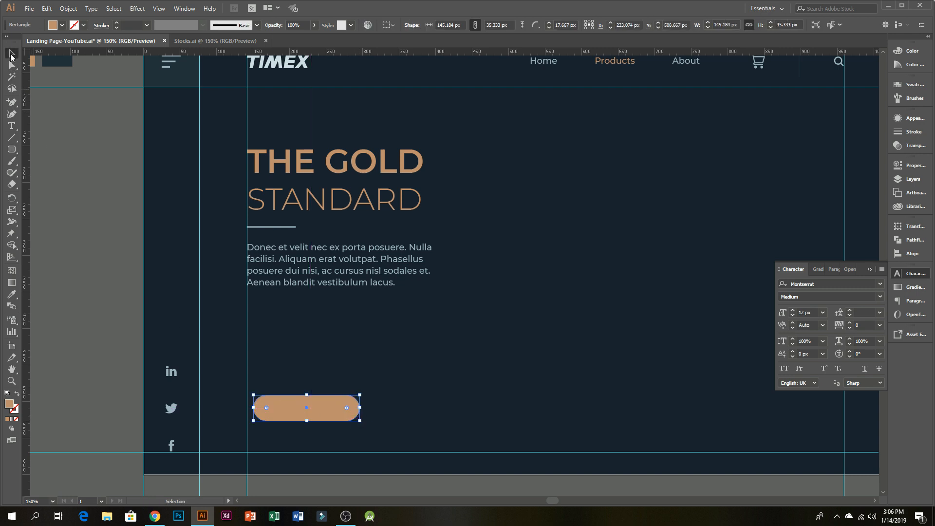
- Turn the button's tan fill into a 1 px outline and place it where the heading's vertical guide meets the lower horizontal guide
click(17, 393)
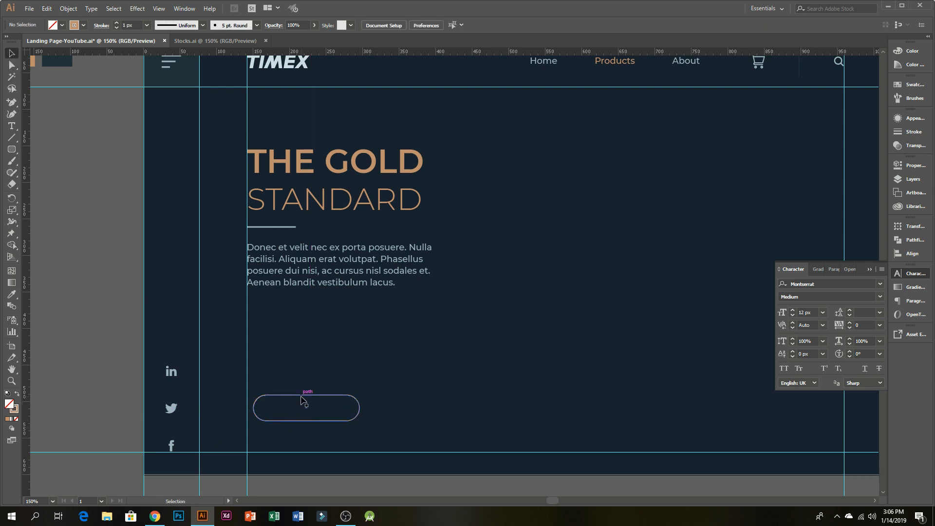
drag(303, 400, 297, 428)
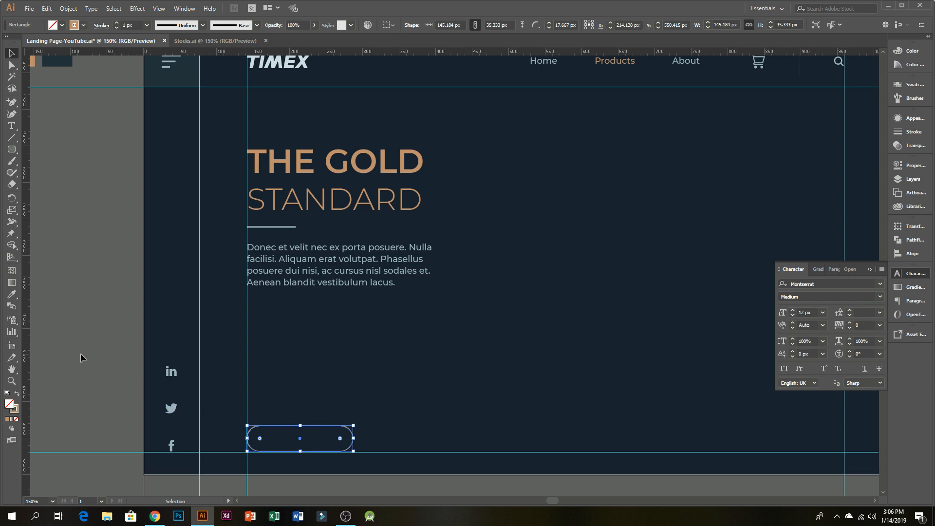
click(80, 352)
- Add the text "Shop Now" in the empty area above the button outline
key(t)
click(349, 352)
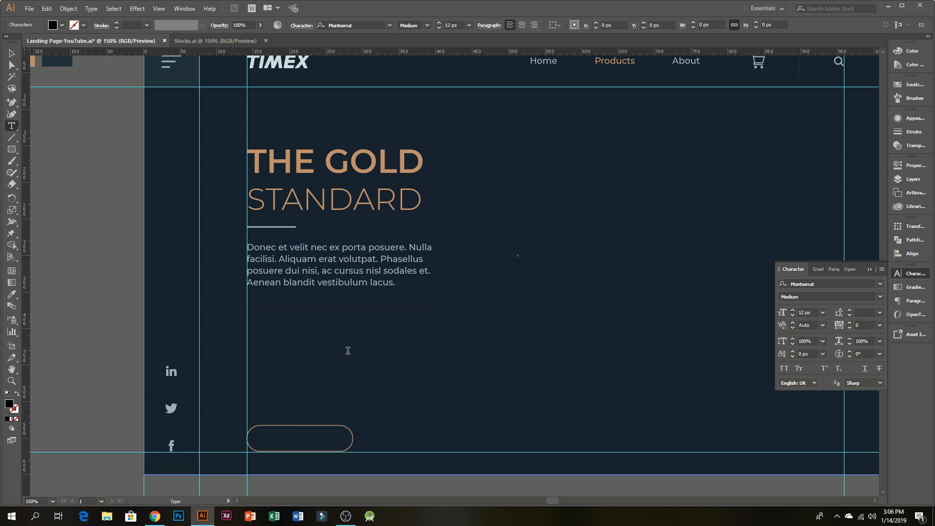
text(Shop Now)
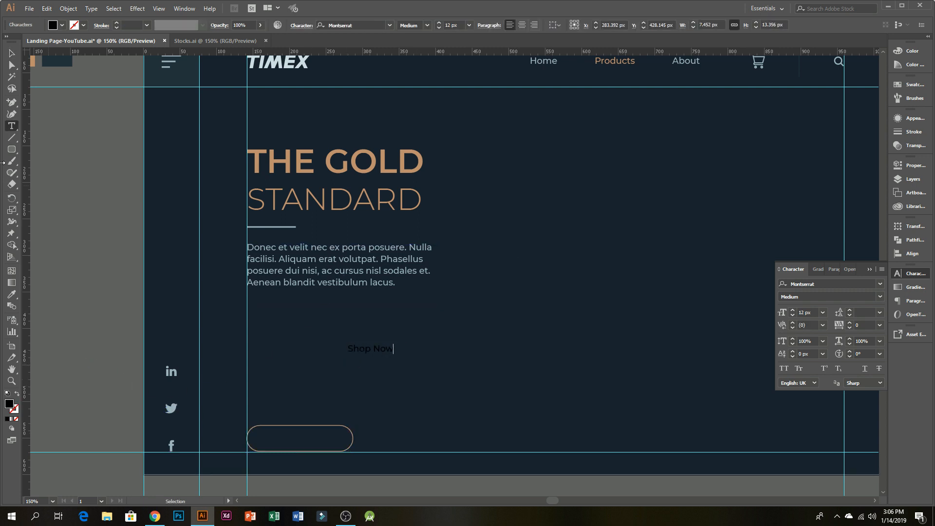
click(11, 54)
- Colour the Shop Now text with the tan palette swatch
key(i)
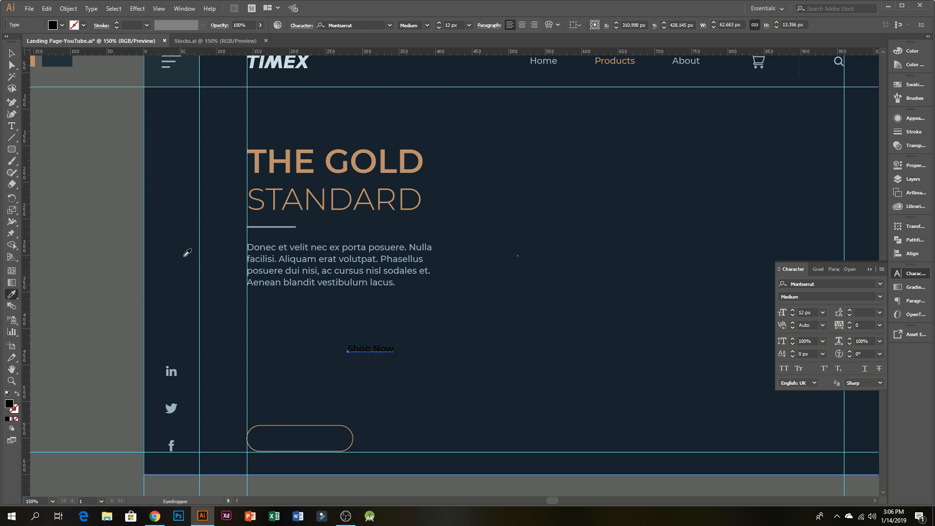
drag(55, 95, 152, 149)
click(129, 102)
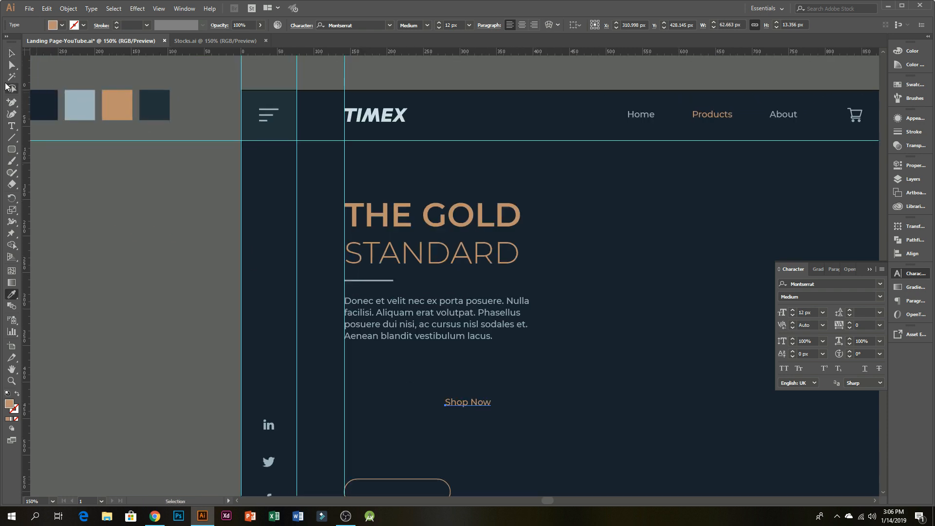
click(11, 53)
click(96, 238)
- Centre the Shop Now text horizontally and vertically inside the button outline
scroll(146, 341, down, 4)
scroll(424, 346, right, 2)
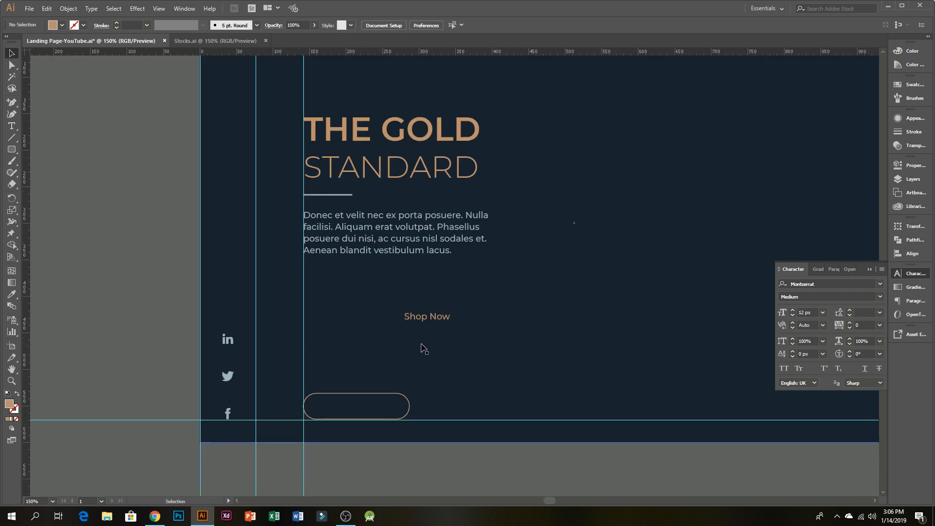
drag(429, 324, 414, 369)
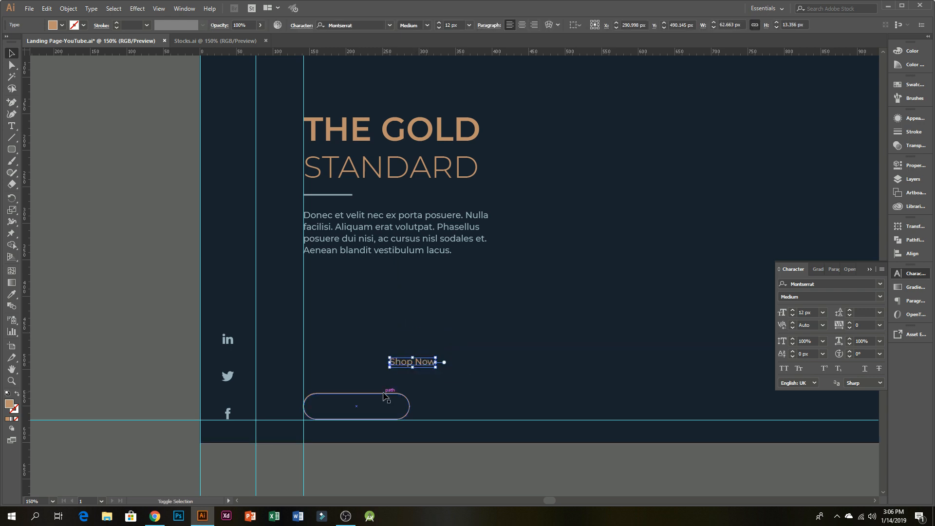
shift+click(385, 395)
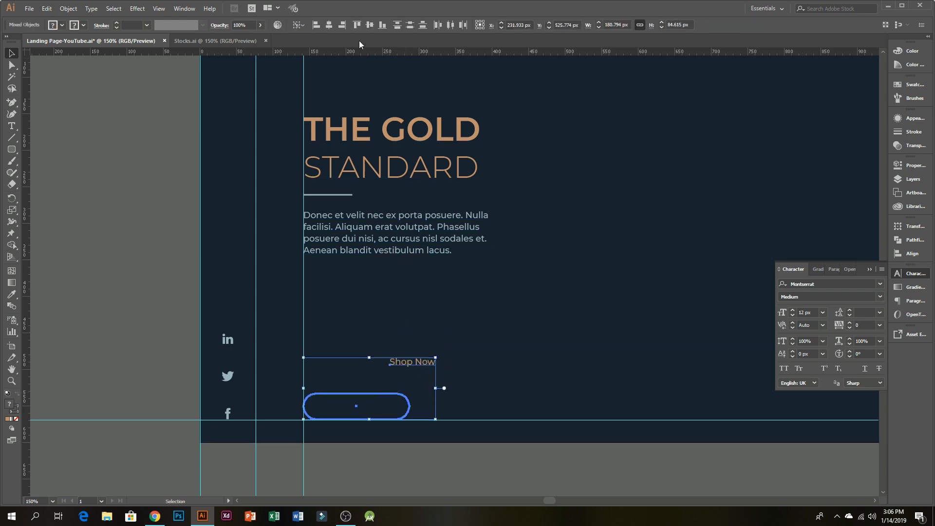
click(327, 25)
click(368, 27)
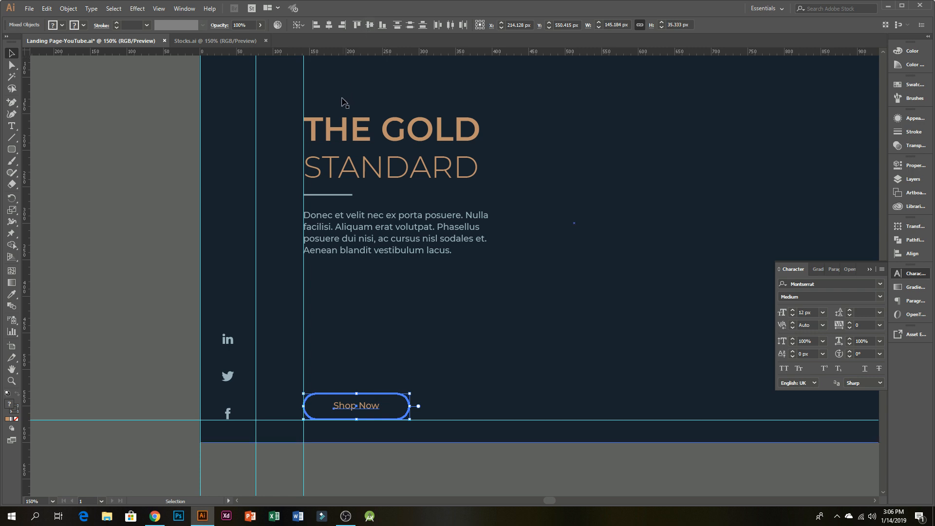
key(space)
drag(212, 183, 163, 217)
click(201, 334)
- Duplicate the button outline horizontally to the far side of the page, near the outer vertical guide and on the lower guide
scroll(262, 350, down, 1)
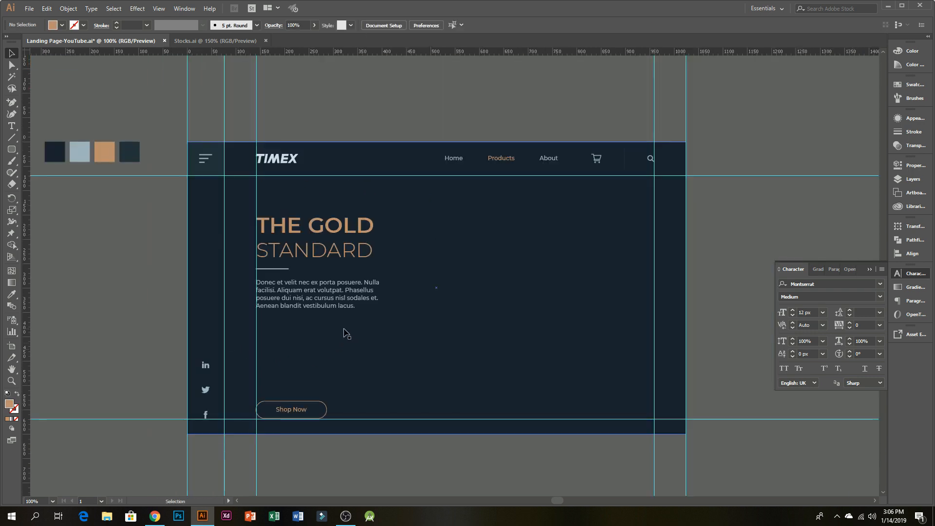
key(space)
drag(345, 328, 320, 341)
scroll(365, 437, up, 1)
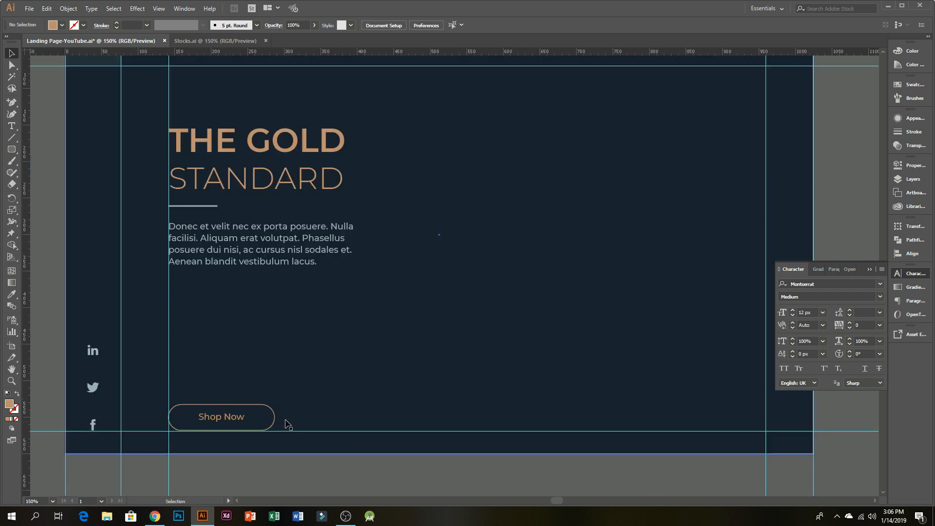
drag(273, 407, 729, 481)
key(shift+alt)
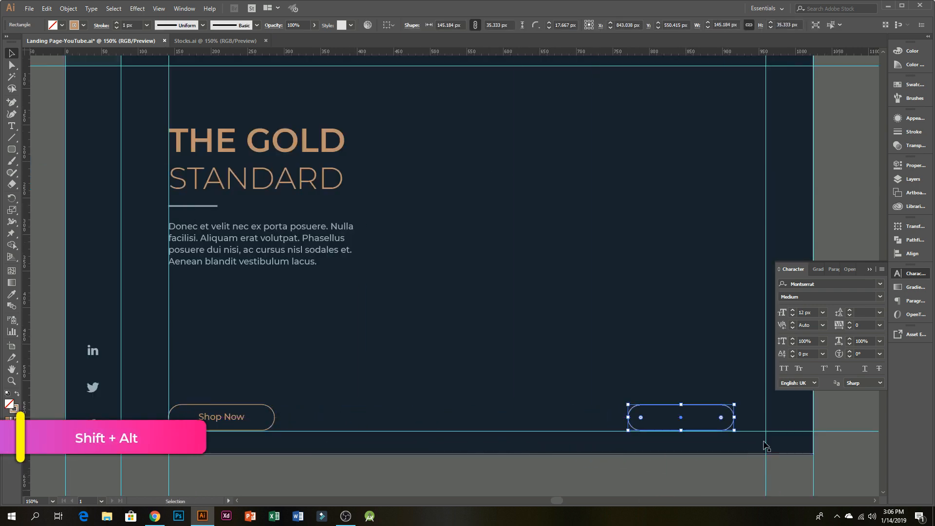
- Shrink the duplicated outline's width to about 35 px so it forms a circle, and deselect it
scroll(764, 441, up, 1)
drag(579, 413, 690, 421)
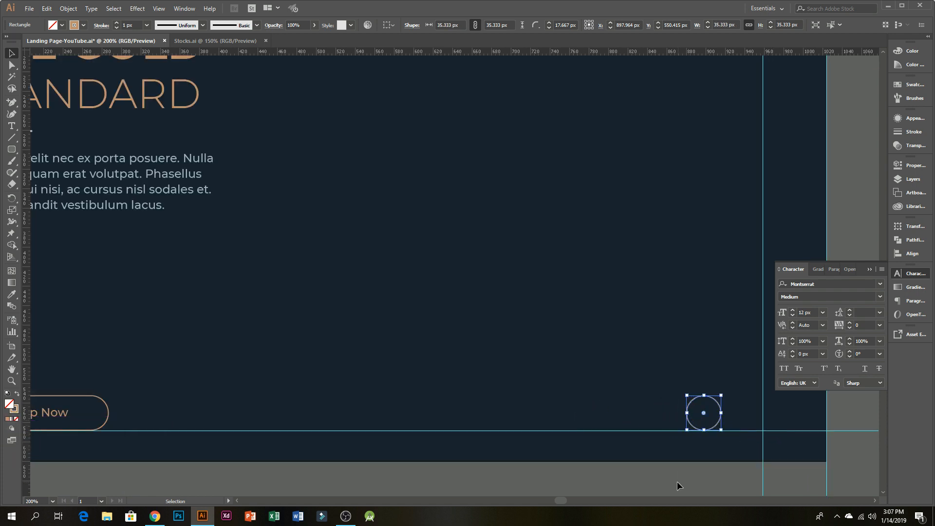
click(679, 486)
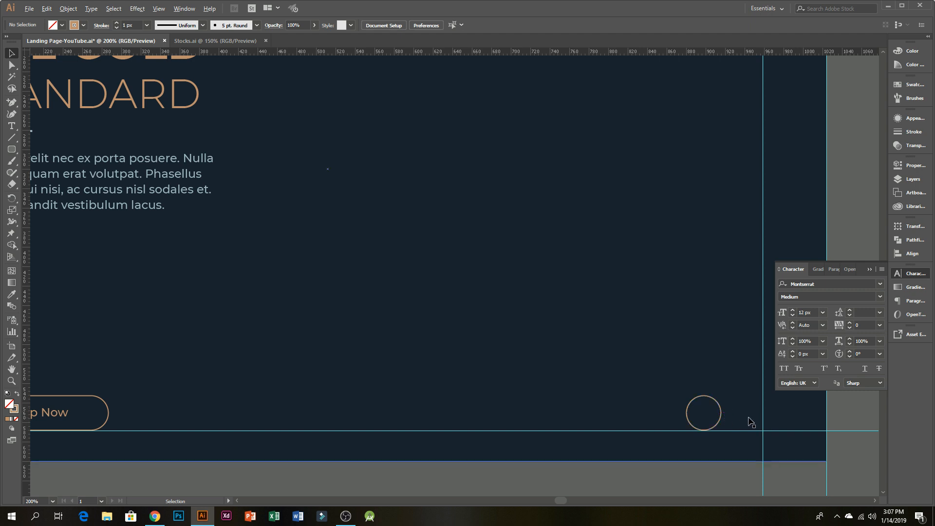
- Draw an unfilled tan-outlined square about 19 px wide beside the circle
scroll(749, 419, up, 2)
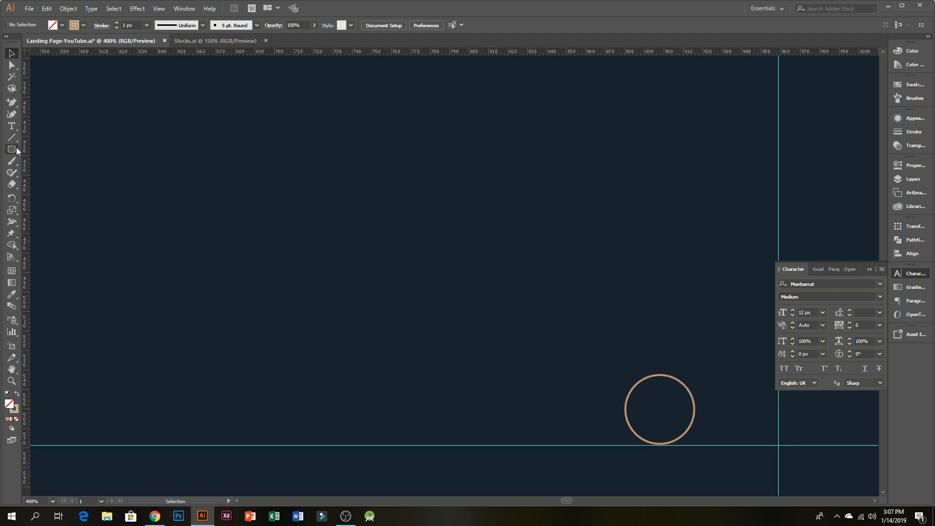
drag(12, 149, 54, 149)
drag(505, 372, 524, 390)
- Delete the square's lower-left anchor point and rotate the remaining open corner 45° clockwise into a right-pointing arrowhead
key(a)
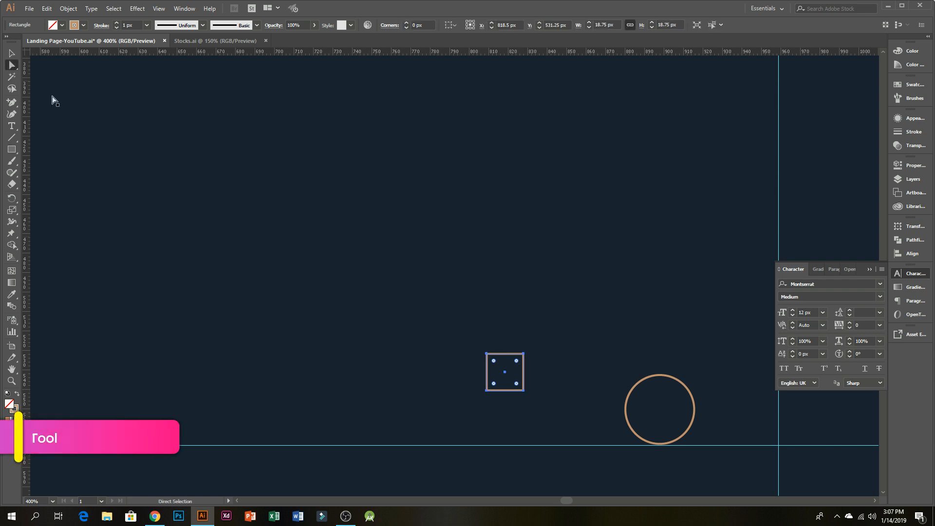
click(486, 390)
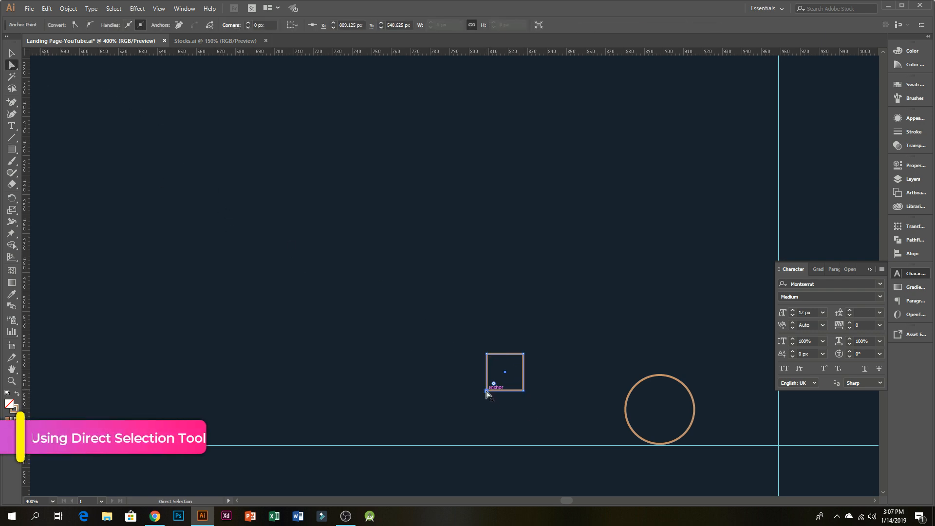
key(Delete)
key(v)
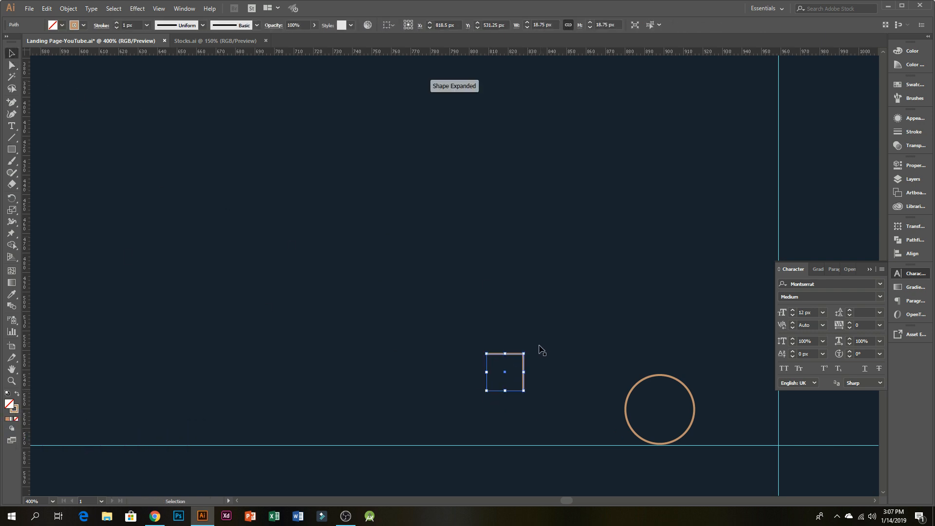
drag(525, 350, 509, 391)
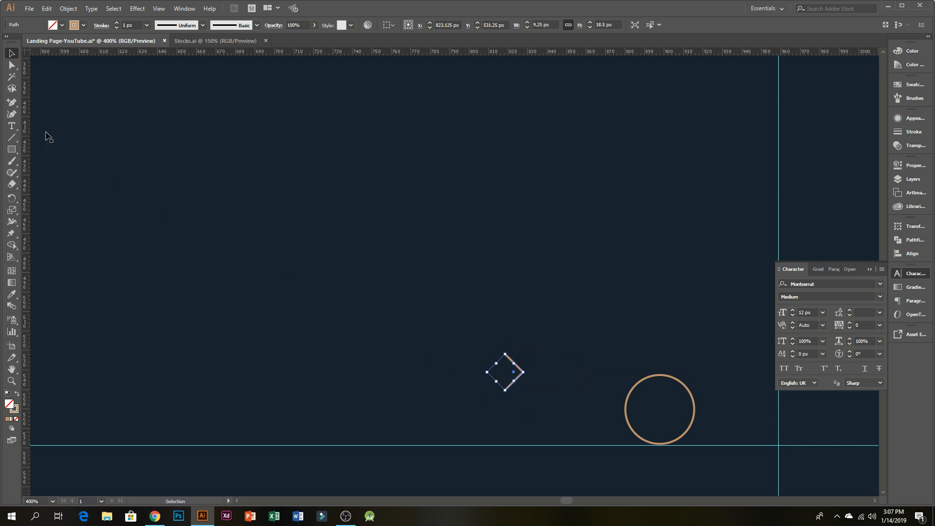
- Draw a horizontal line about 26.5 px long back from the arrowhead's tip and group it with the arrowhead
click(13, 138)
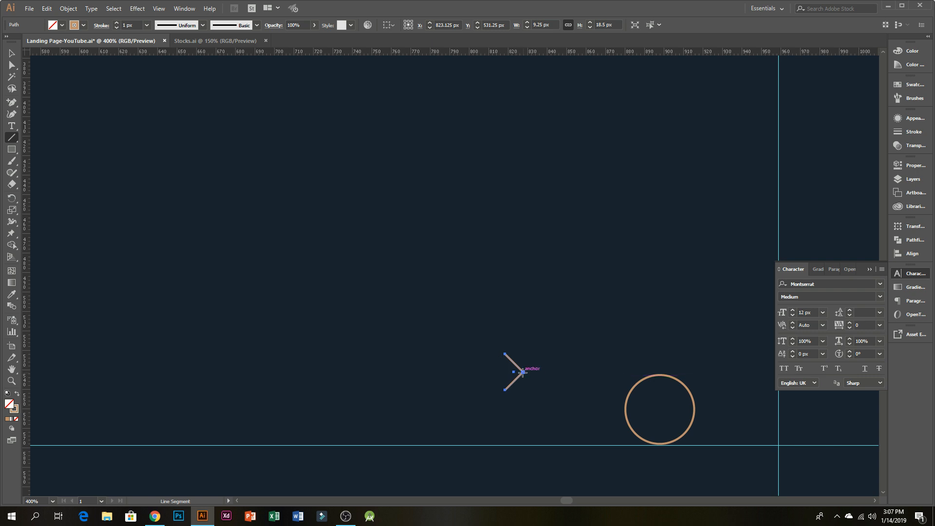
drag(522, 371, 472, 374)
click(11, 56)
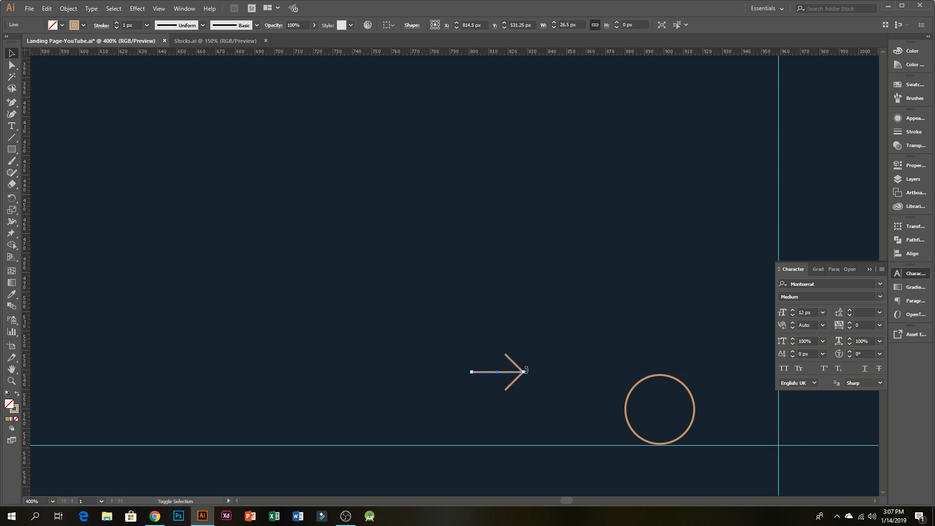
shift+click(515, 364)
key(ctrl+g)
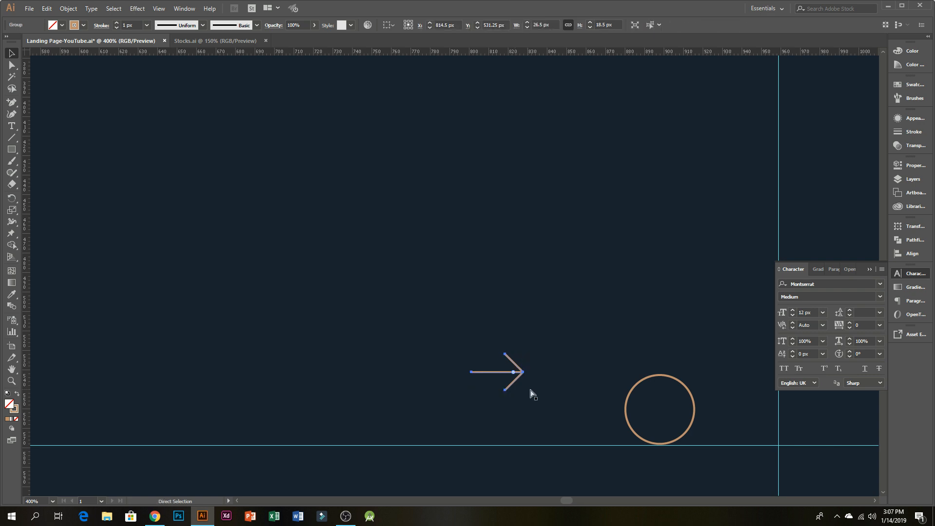
- Scale the arrow proportionally to about 17 px wide and centre it horizontally and vertically in the circle
drag(524, 388, 515, 383)
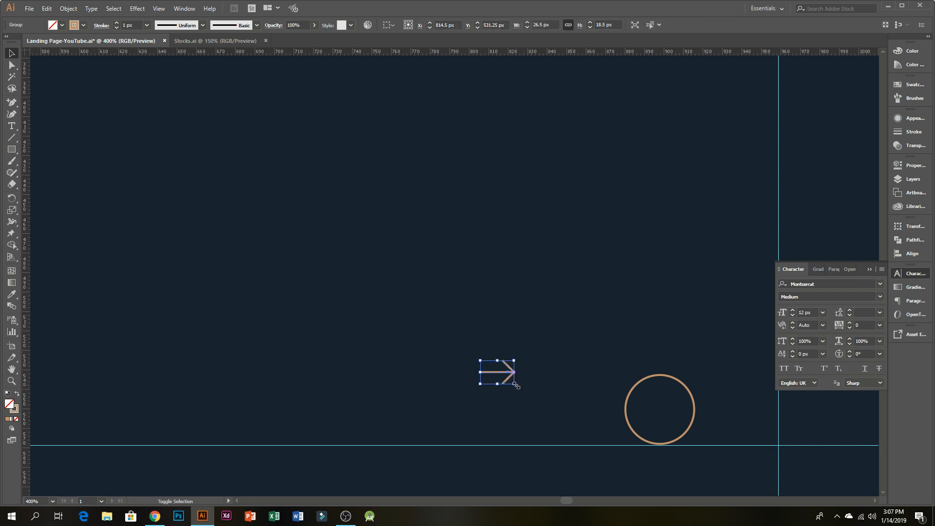
shift+click(670, 378)
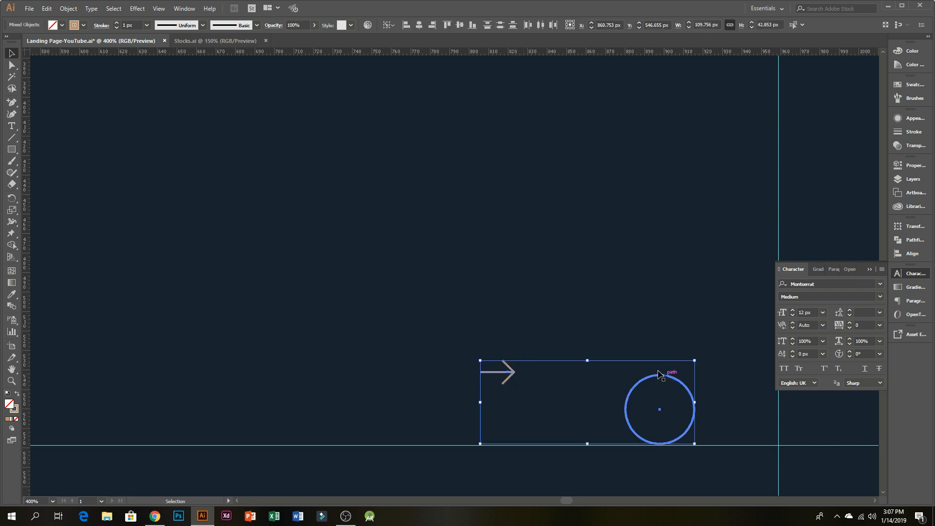
click(419, 25)
click(461, 25)
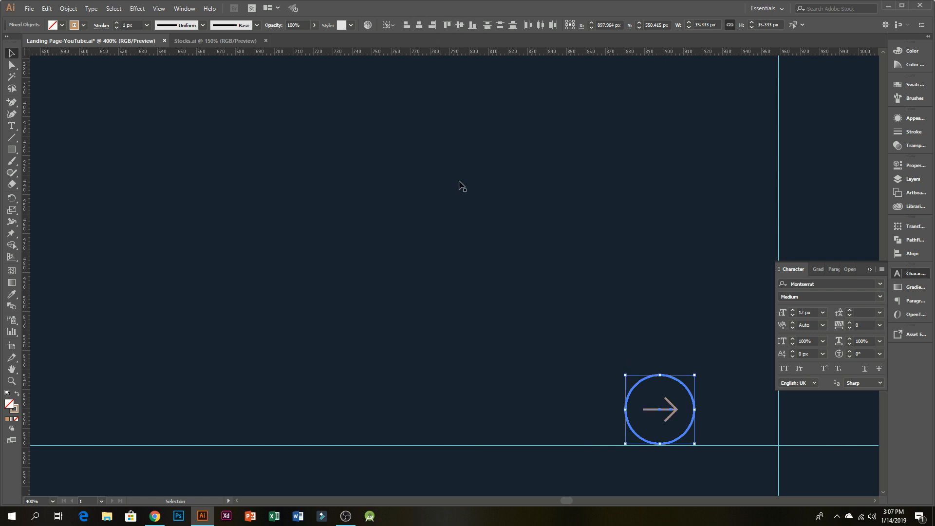
- Nudge the arrow 1 px left inside the circle and group it with the circle
click(485, 256)
click(649, 411)
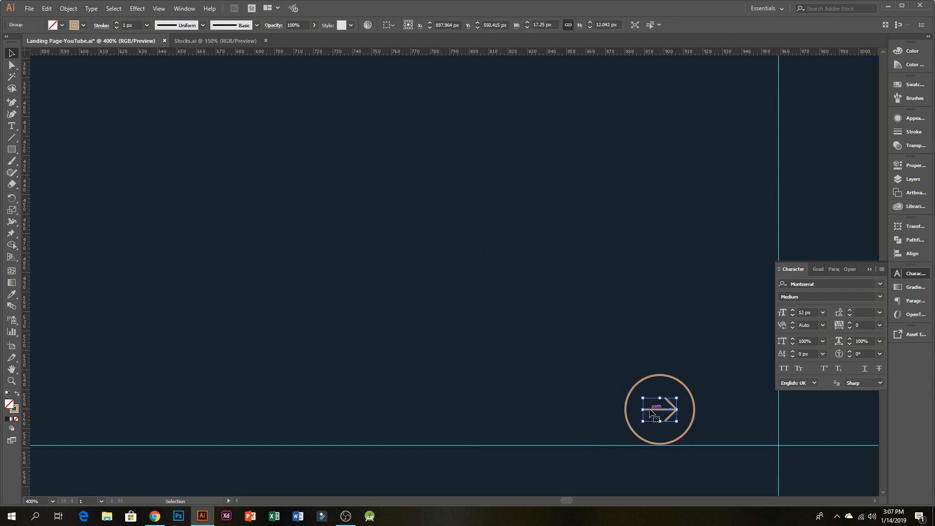
key(Left)
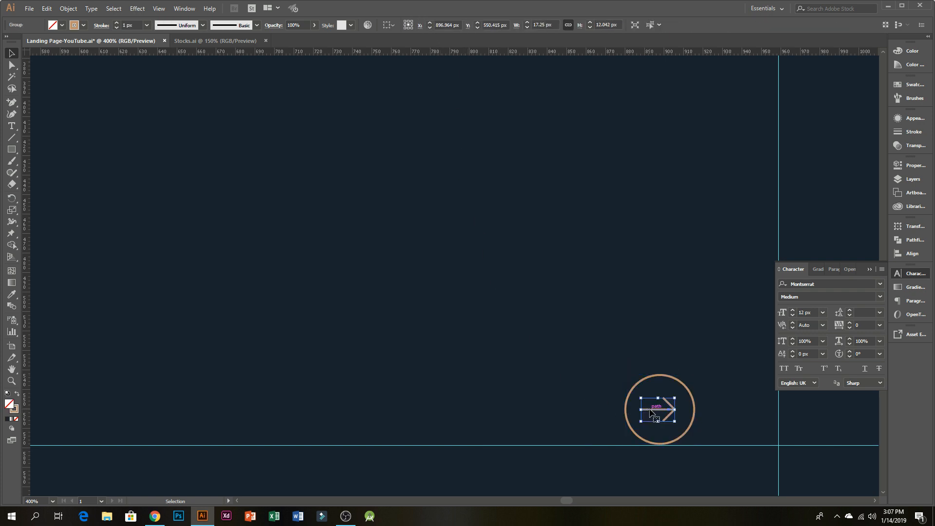
shift+click(657, 378)
key(ctrl+g)
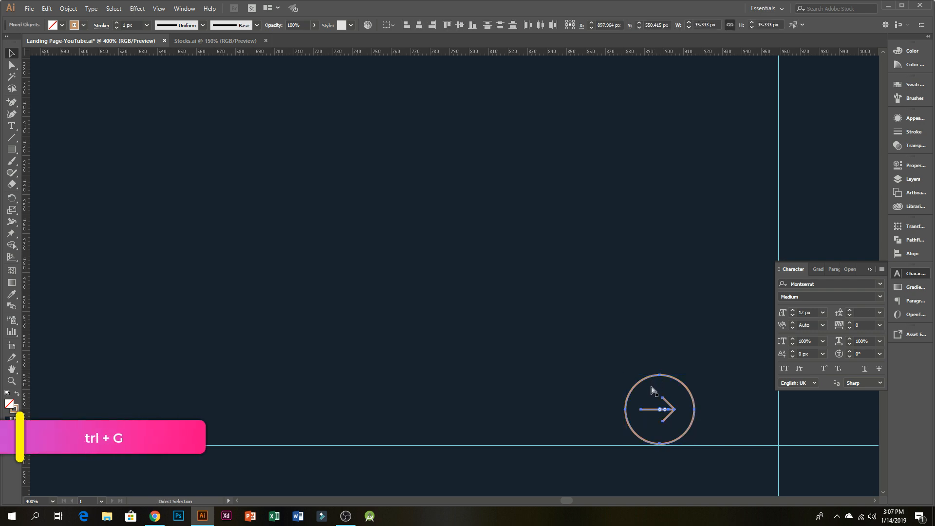
- Duplicate the arrow button about 57 px to the left and reflect the copy across the vertical axis
drag(681, 384, 572, 393)
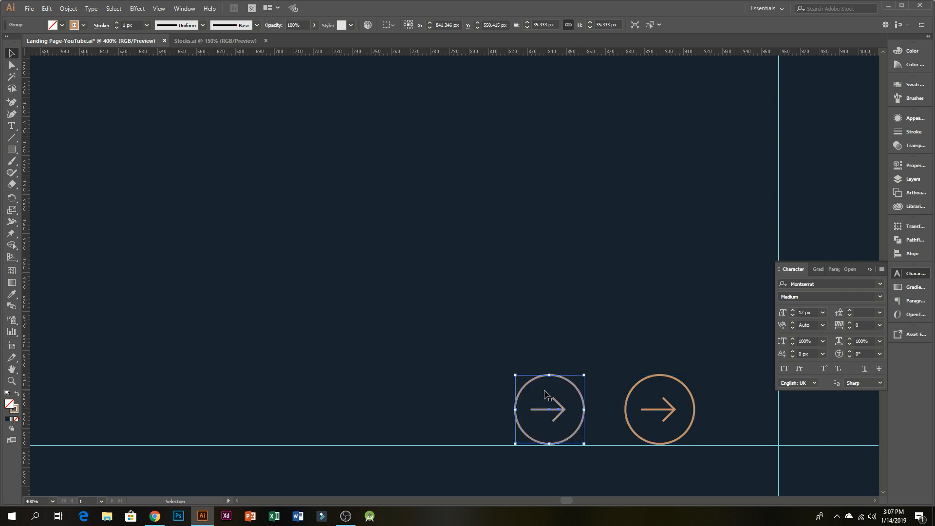
right_click(550, 409)
mouse_move(582, 351)
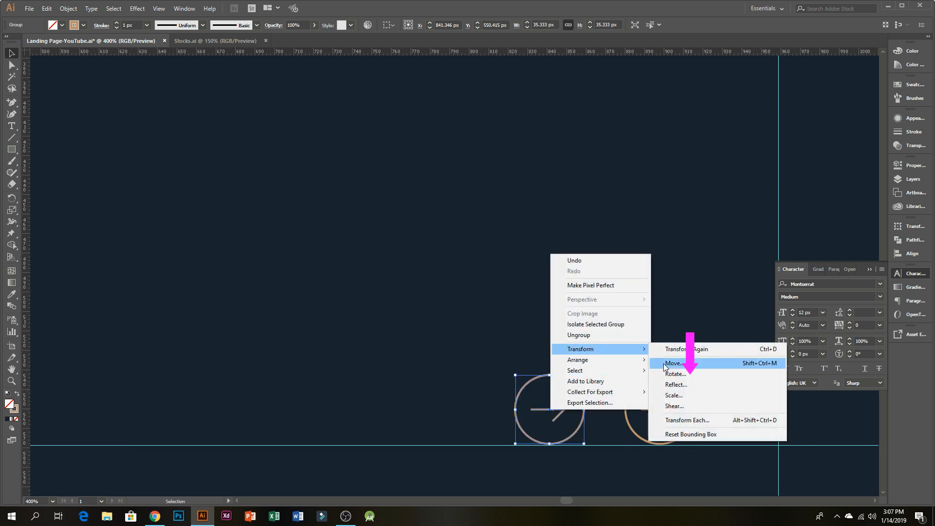
click(685, 384)
click(468, 318)
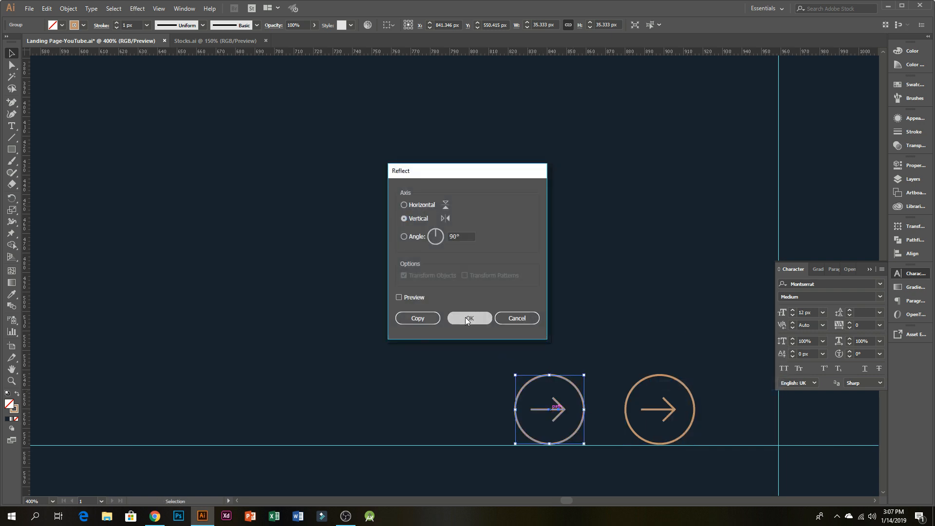
click(603, 451)
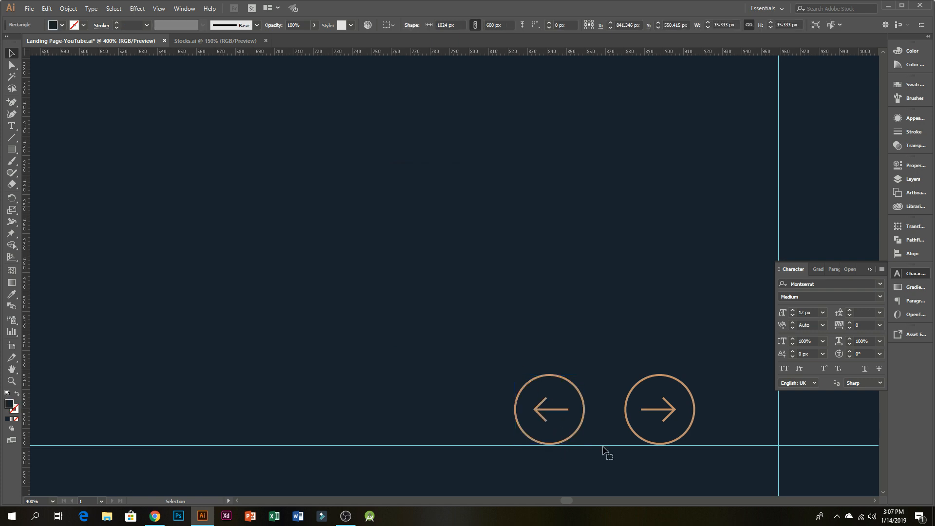
- Add the text "More" in 12 px Montserrat Medium just above and left of the two arrow buttons
scroll(605, 444, down, 1)
drag(622, 433, 616, 435)
click(611, 453)
scroll(611, 453, down, 1)
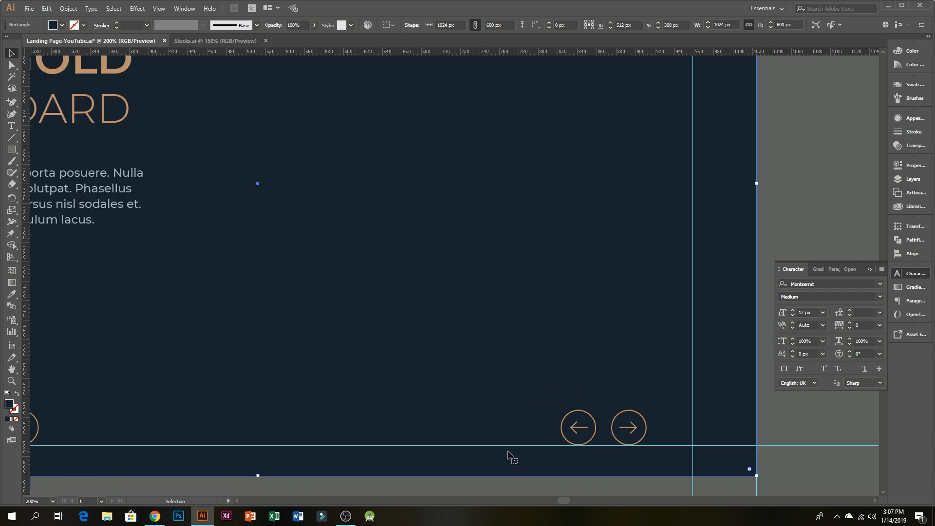
drag(499, 439, 558, 432)
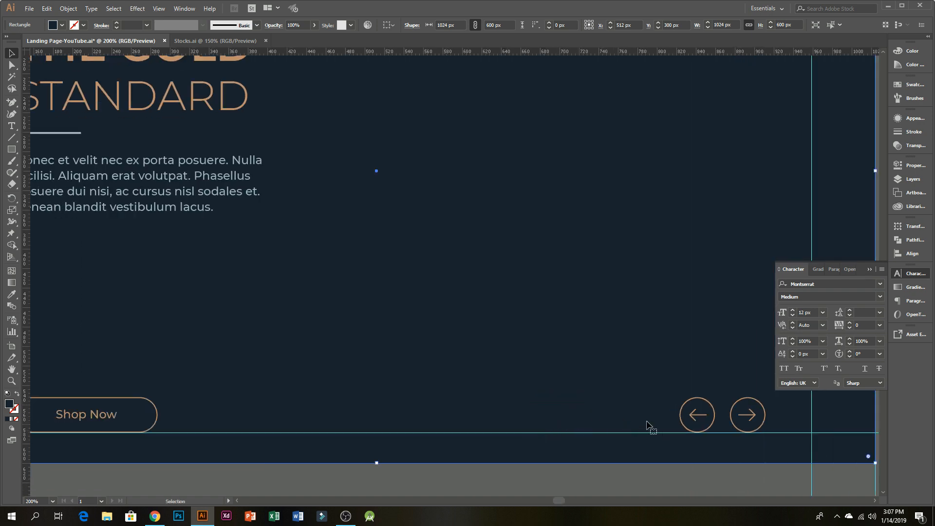
key(t)
click(606, 387)
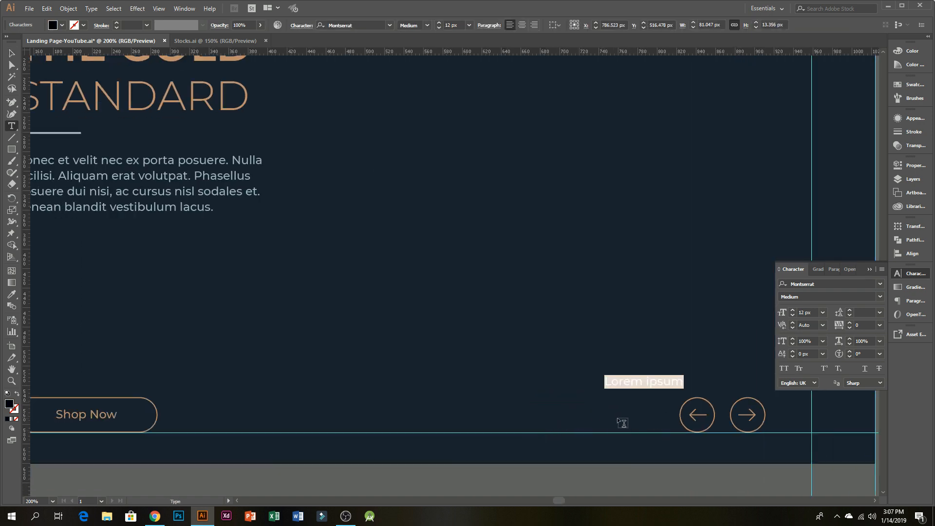
text(More)
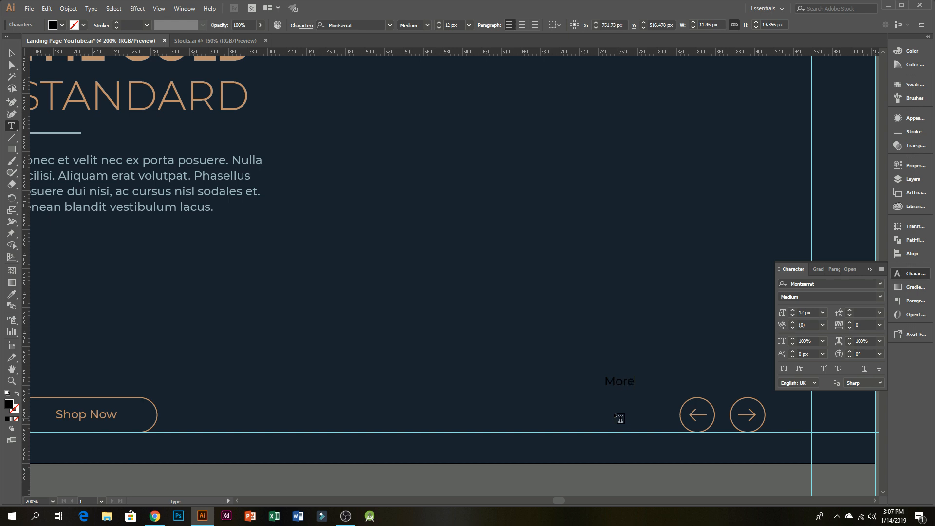
click(8, 54)
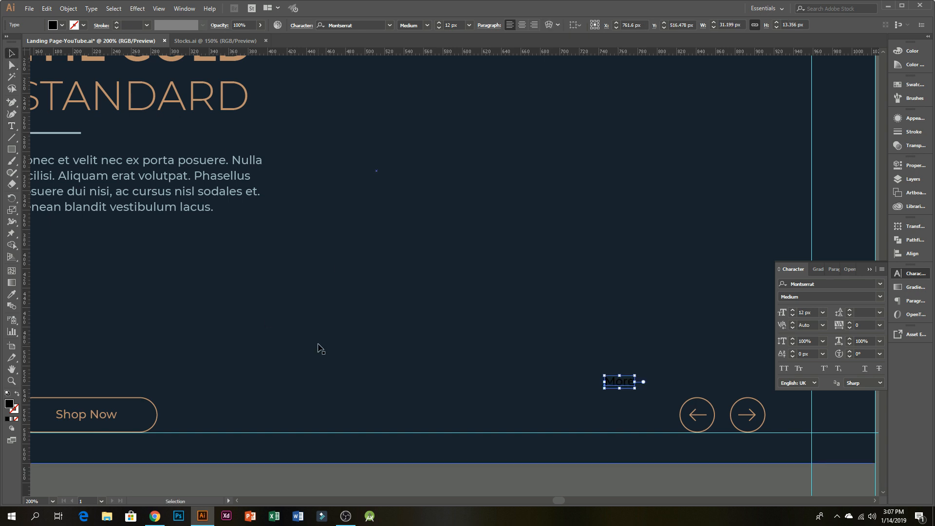
- Colour the More text by sampling the light blue of the body paragraph
key(i)
click(175, 208)
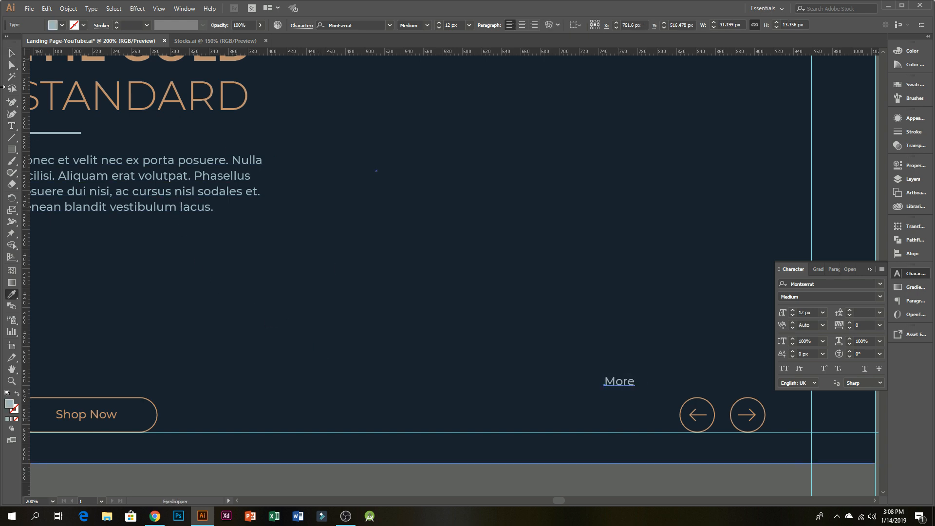
click(12, 53)
- Move the More text beside the right-arrow button so it ends at the vertical guide, and align it vertically with the button
drag(624, 349, 428, 374)
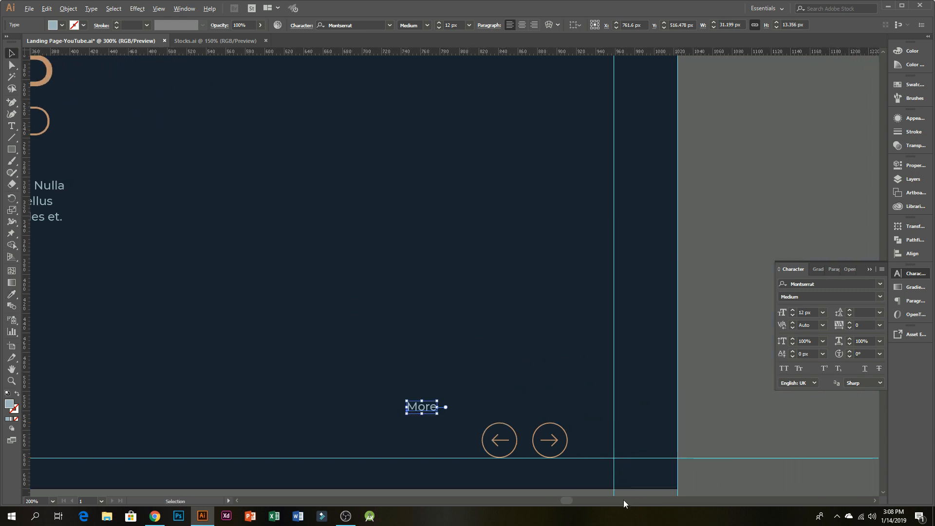
scroll(624, 499, up, 1)
drag(340, 367, 605, 414)
shift+click(537, 412)
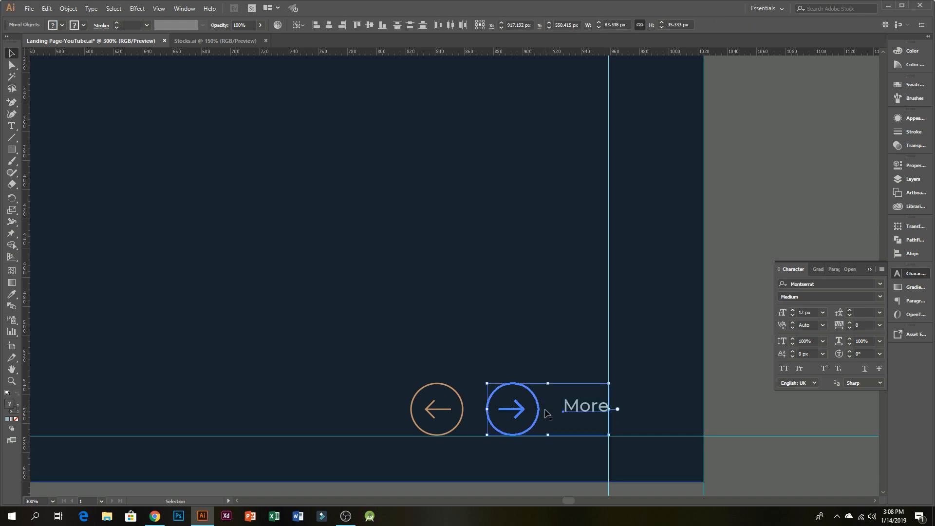
click(370, 25)
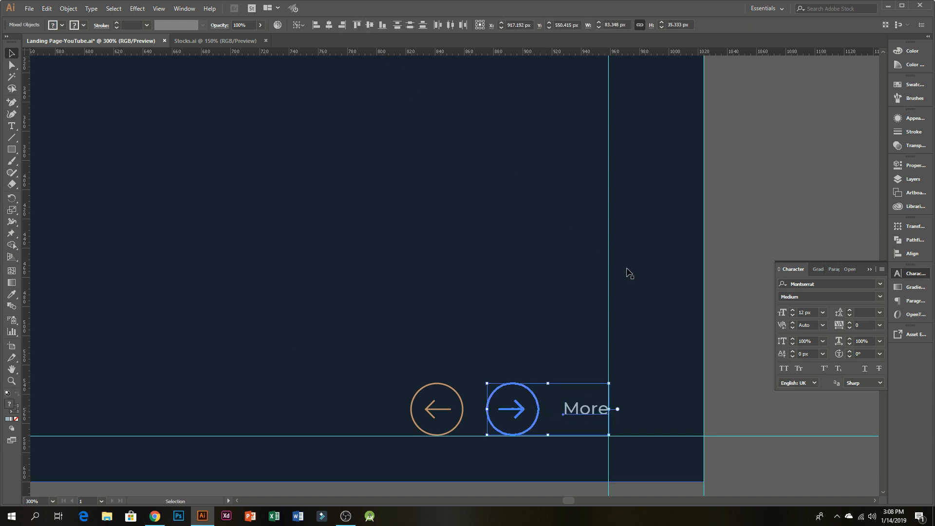
click(740, 361)
- Select both arrow buttons and sample the light blue palette swatch onto them
click(520, 411)
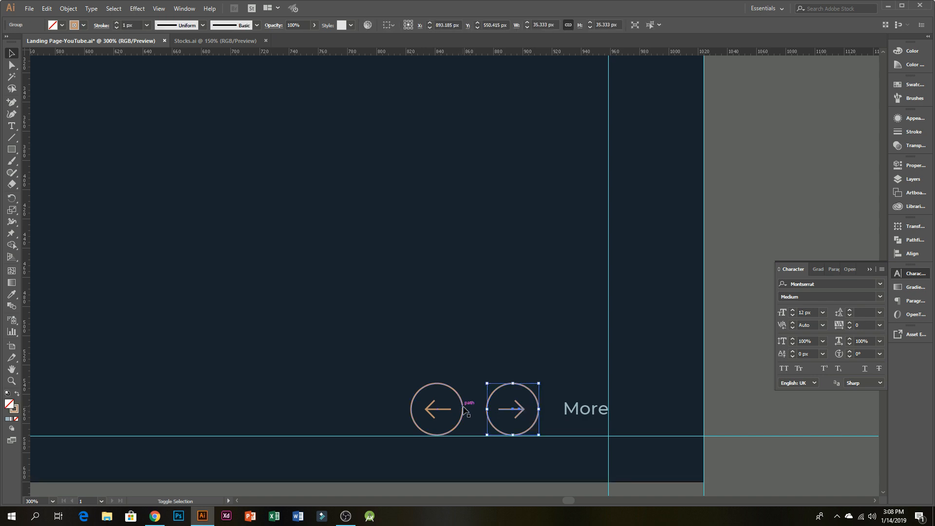
shift+click(463, 409)
scroll(667, 408, down, 2)
drag(454, 292, 492, 358)
scroll(539, 359, down, 1)
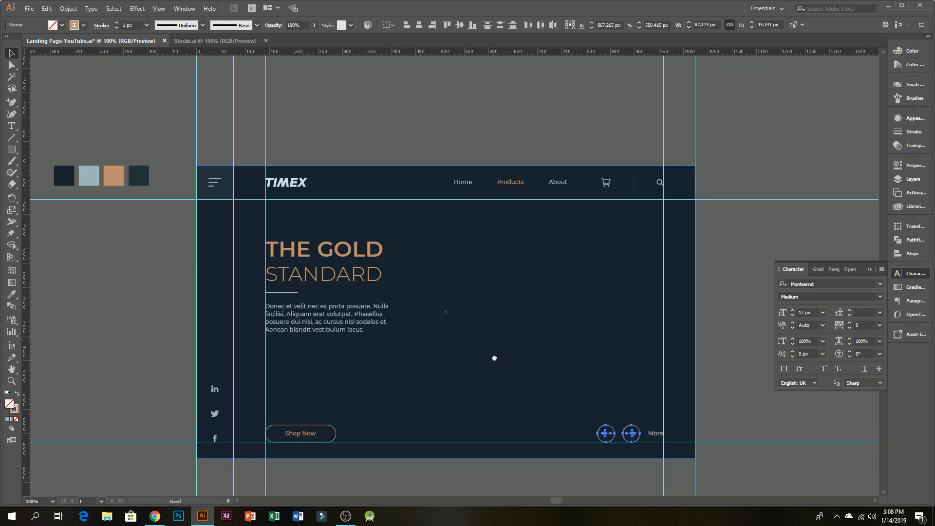
key(i)
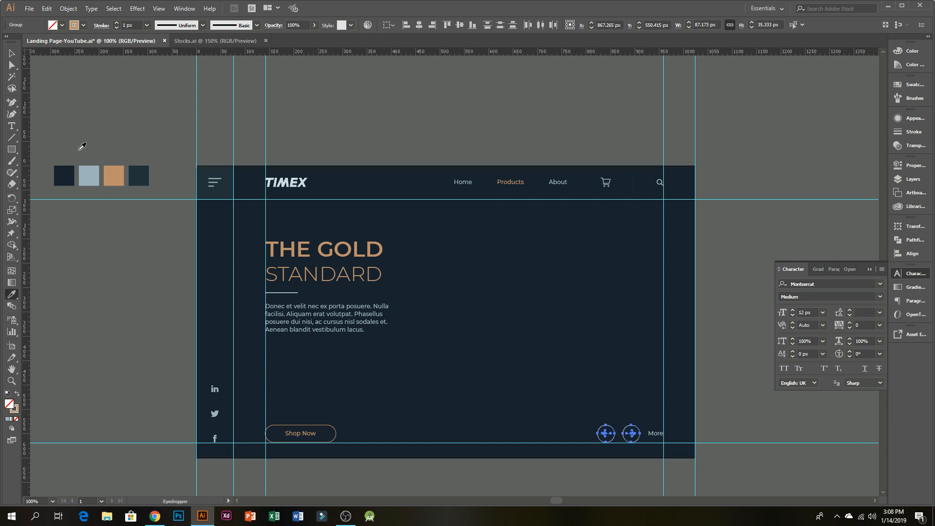
click(89, 174)
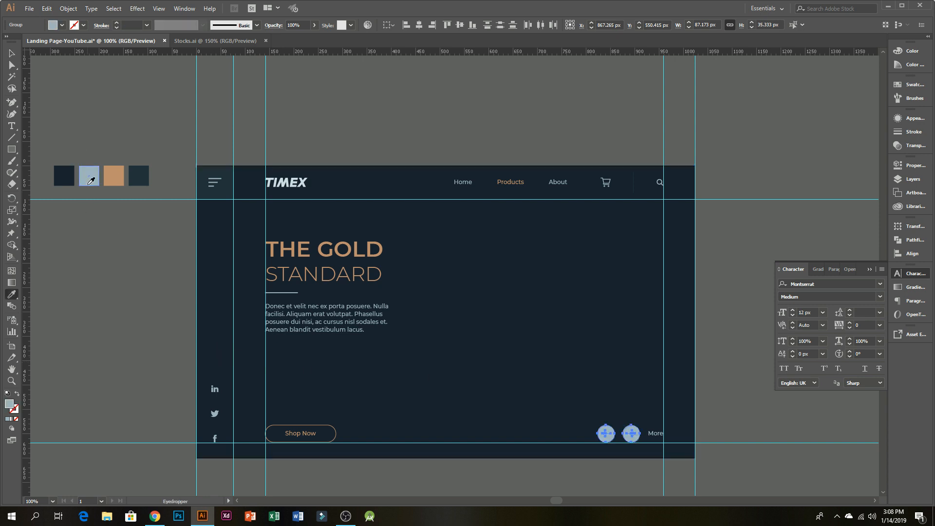
- Swap the arrow buttons' fill and stroke so they have light blue outlines without a fill, and deselect them
click(17, 394)
click(14, 408)
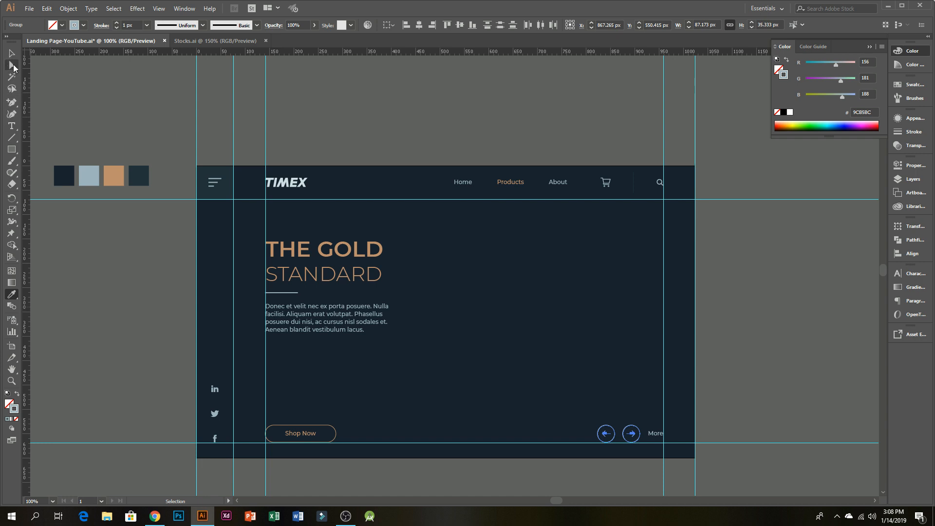
click(12, 55)
click(95, 105)
- With nothing selected, swap the active fill and stroke to a light blue fill without a stroke
key(space)
mouse_move(392, 352)
mouse_down()
mouse_move(373, 356)
mouse_move(494, 279)
mouse_up()
key(shift+x)
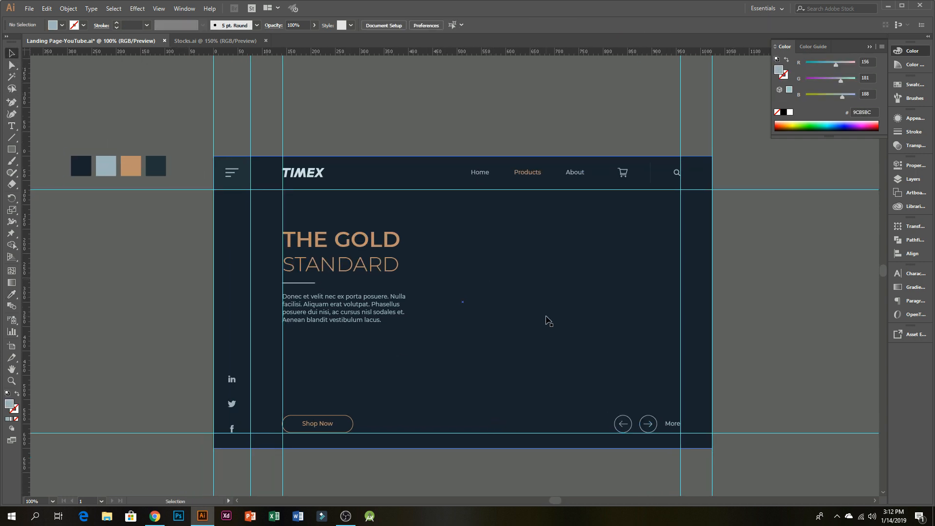
- Delete the last words of the hero paragraph so it ends with "Aenean blandit."
key(t)
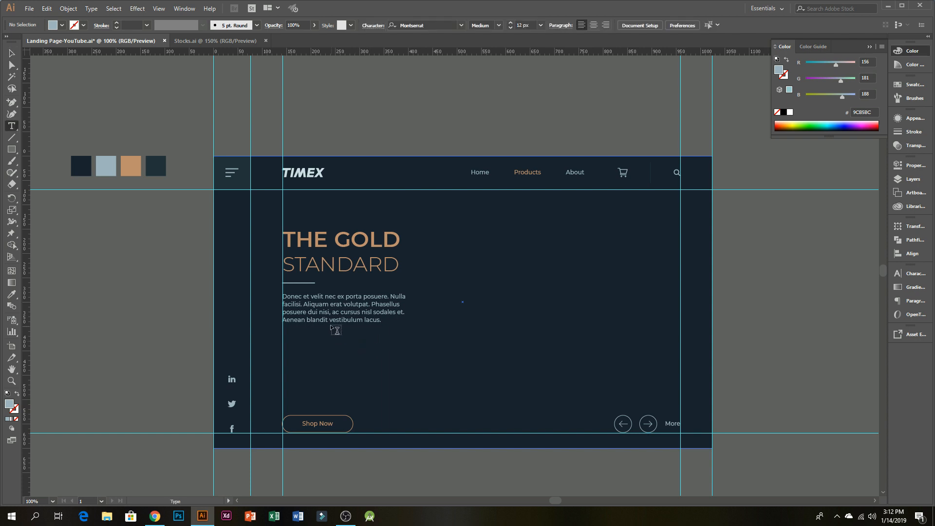
drag(328, 319, 365, 330)
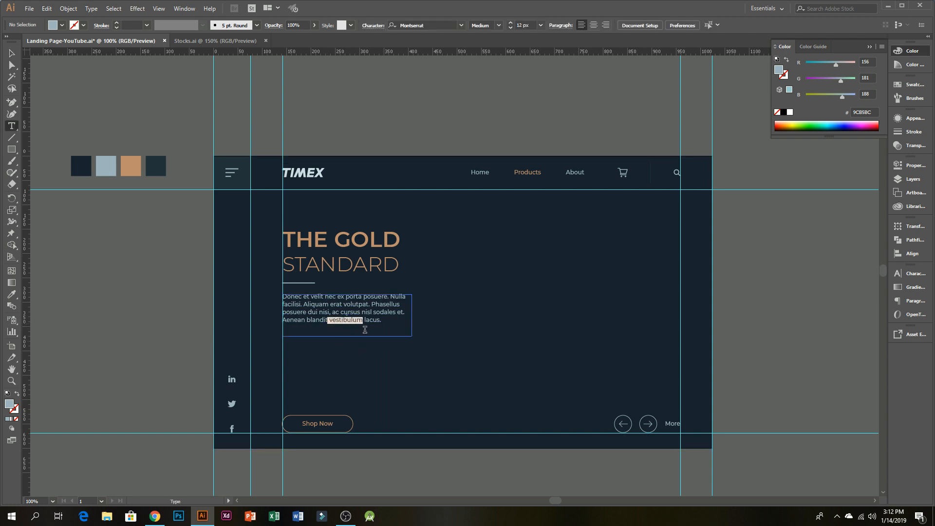
key(BackSpace)
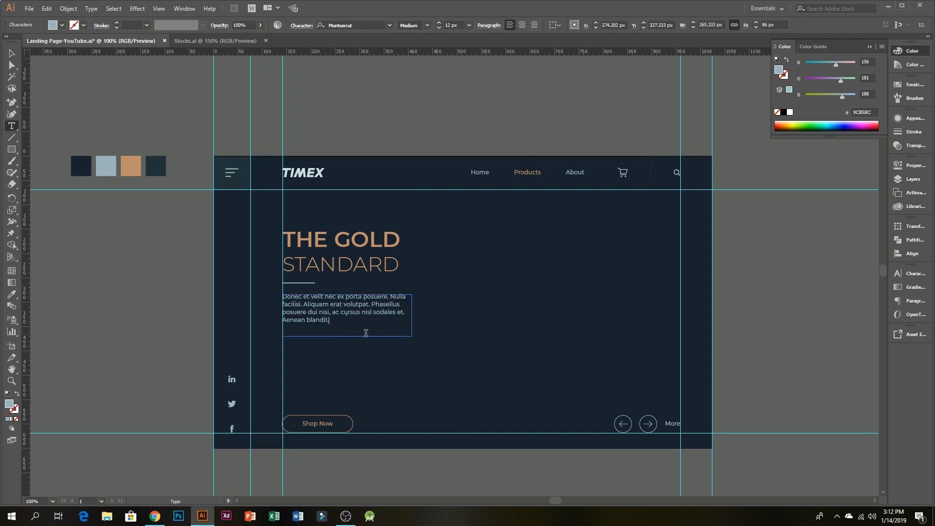
click(12, 53)
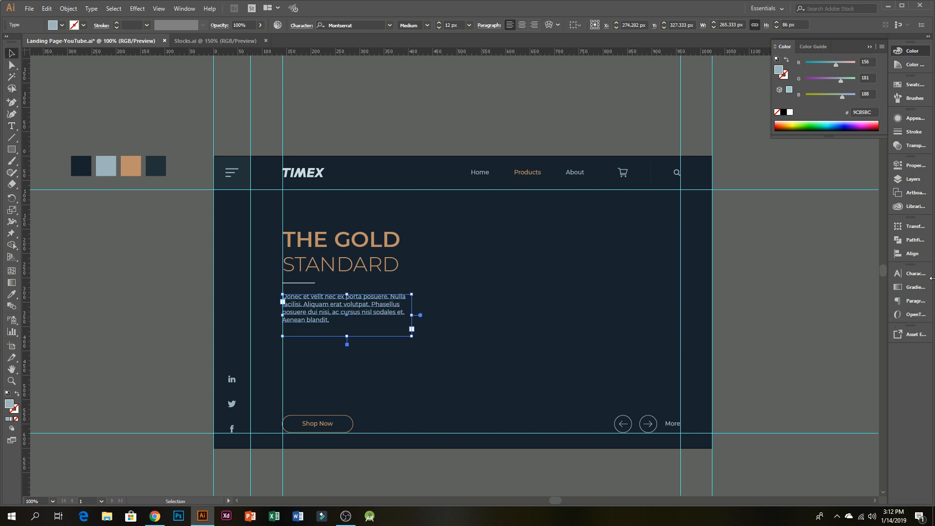
- Set the hero paragraph's leading to 18 px and deselect it
click(910, 273)
click(849, 310)
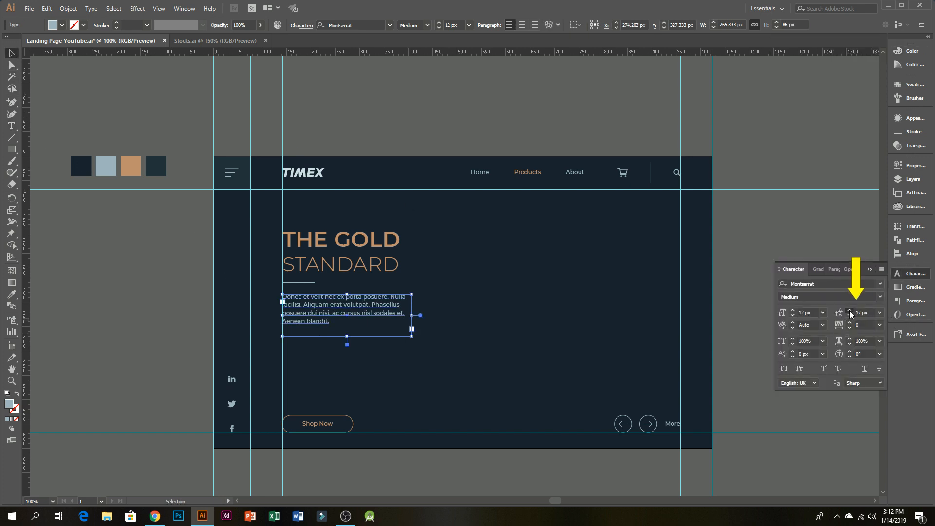
click(849, 310)
click(200, 347)
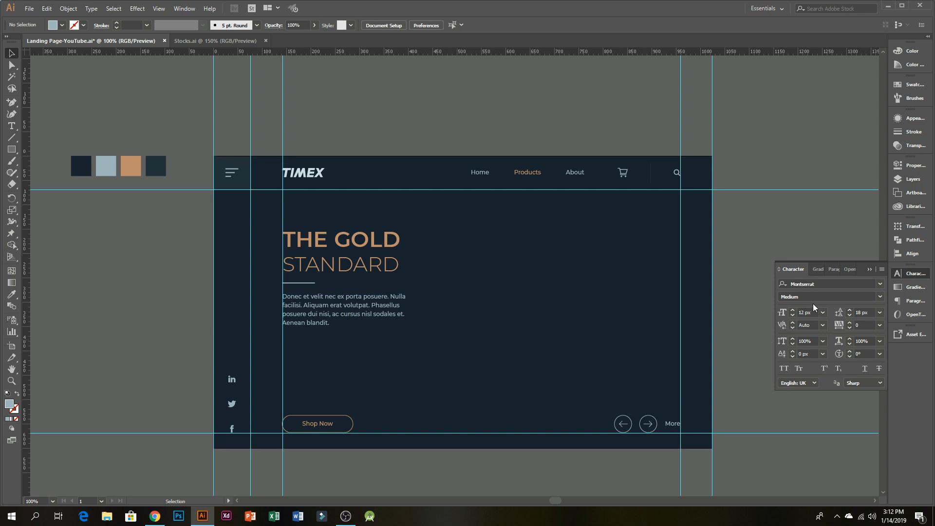
click(869, 269)
- Copy the watch image from Stocks.ai and paste it into the landing page document
drag(554, 307, 560, 311)
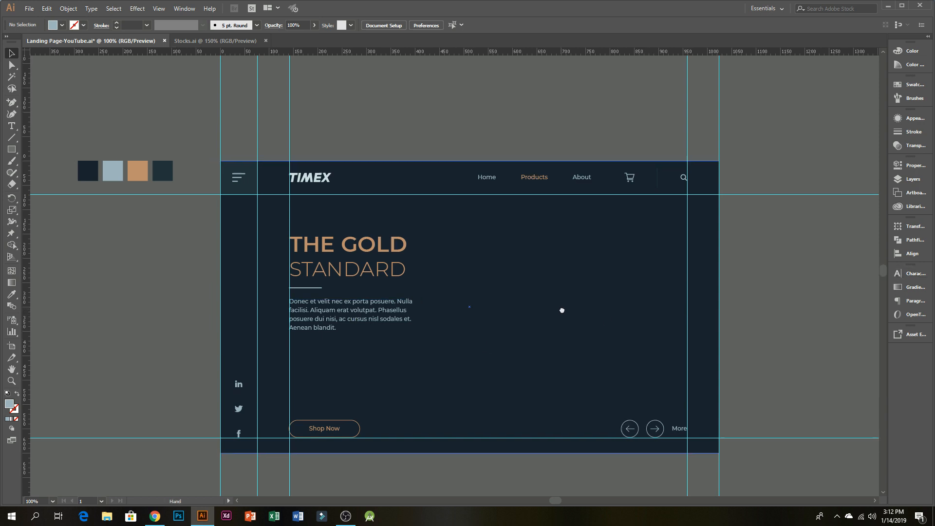
click(220, 42)
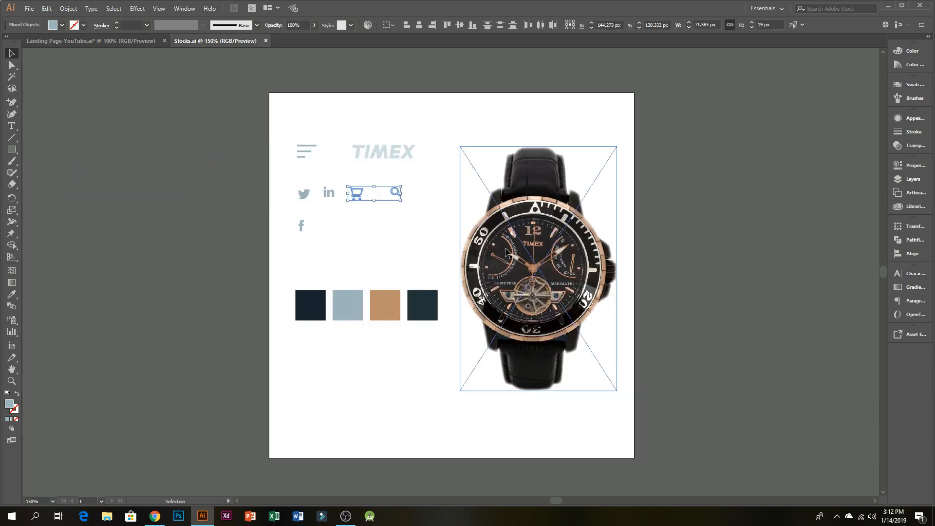
key(ctrl+c)
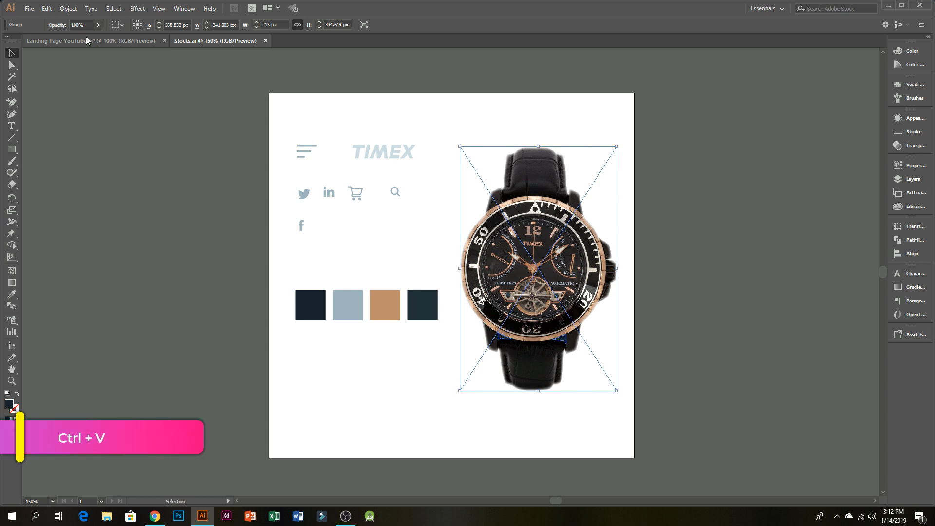
click(90, 41)
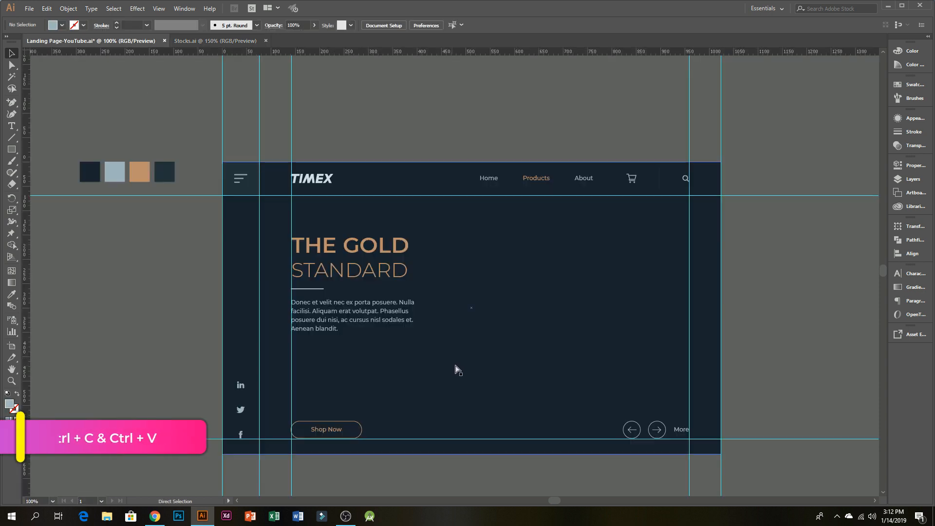
key(ctrl+v)
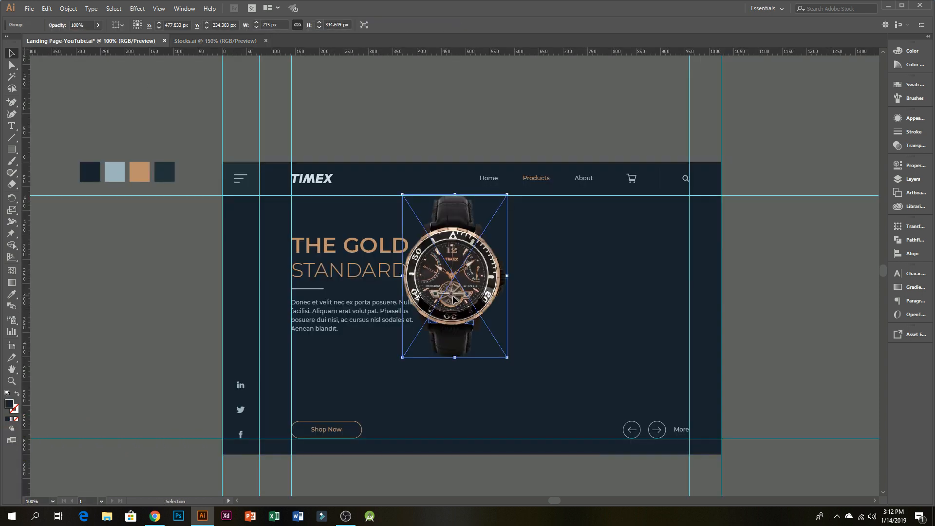
- Place the watch in the empty area beside the hero text, slightly below the middle of the artboard, and deselect it
drag(453, 298, 571, 332)
click(779, 347)
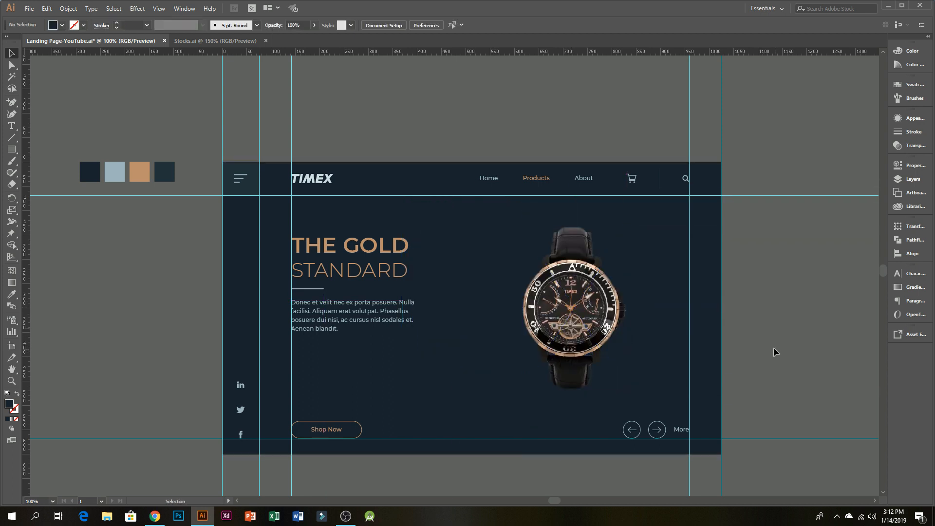
scroll(753, 344, right, 1)
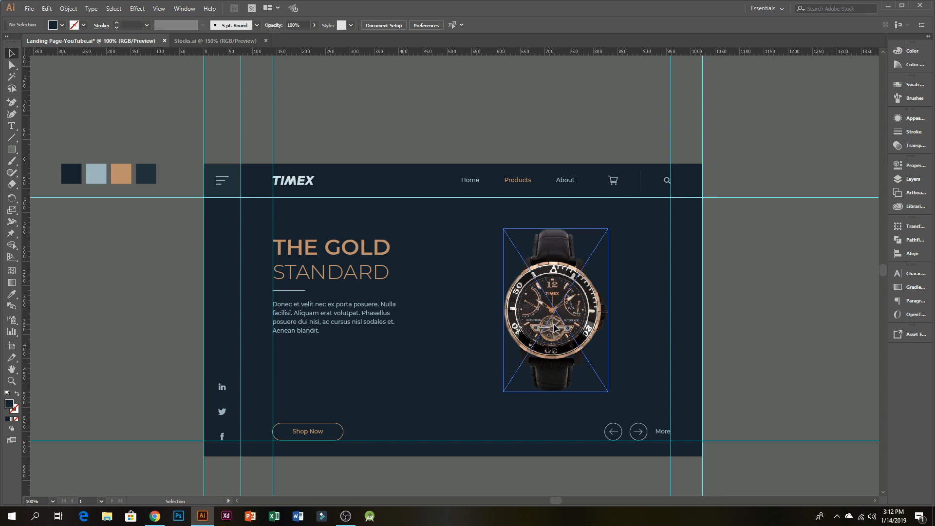
drag(554, 326, 554, 328)
click(831, 367)
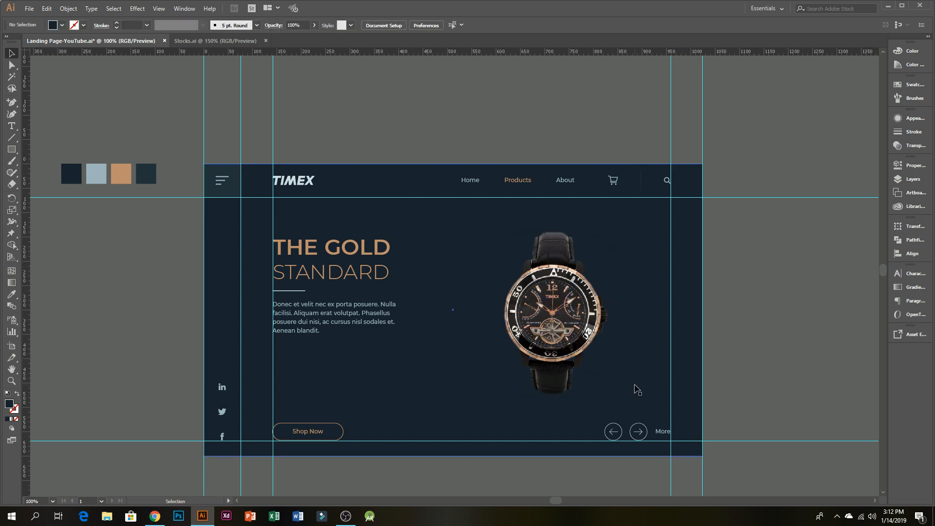
- Draw a circle about 419 px in diameter centred on the watch and swap its fill and stroke
drag(20, 149, 48, 172)
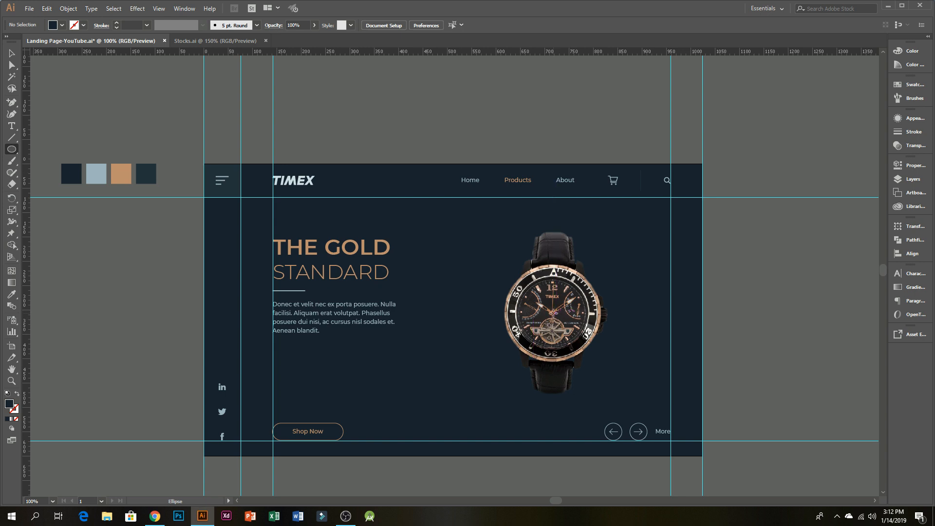
drag(554, 313, 656, 415)
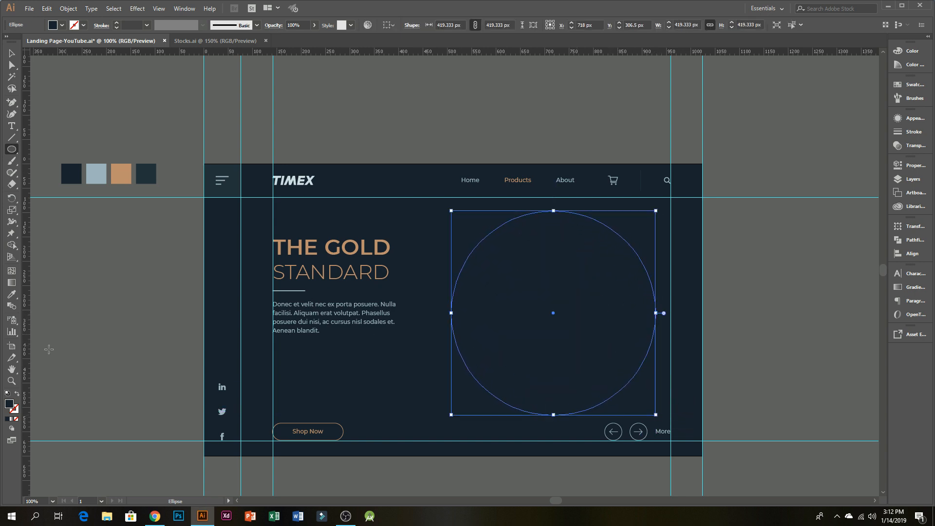
click(17, 393)
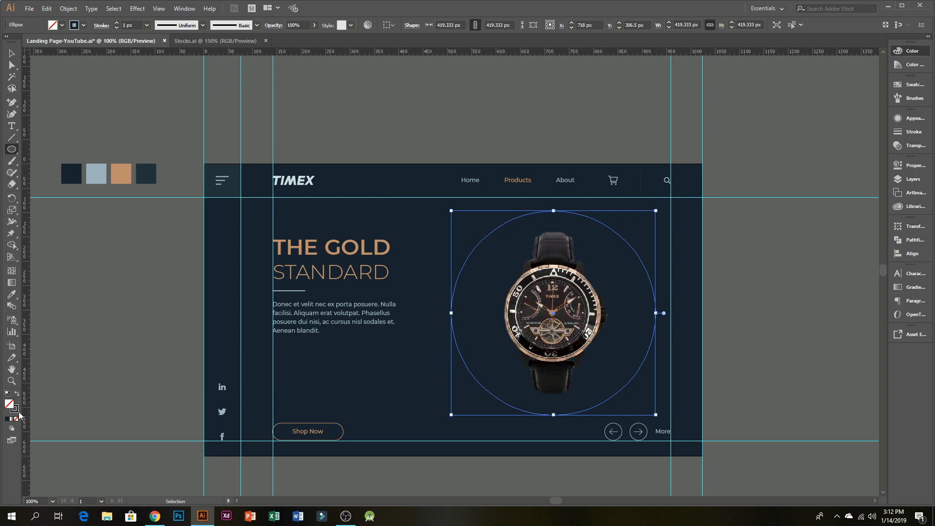
- Sample the light blue palette swatch onto the circle and swap fill and stroke to give it a light blue outline without a fill
click(905, 51)
click(901, 85)
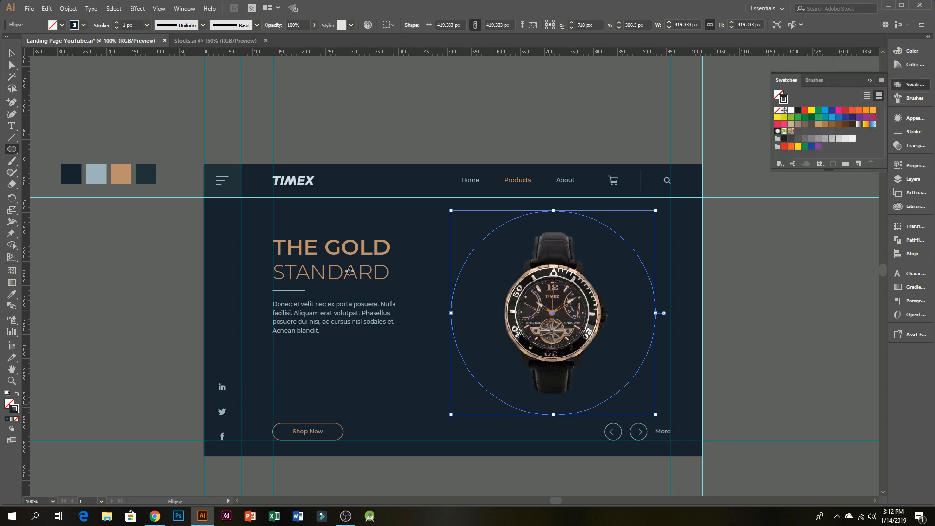
key(i)
click(97, 173)
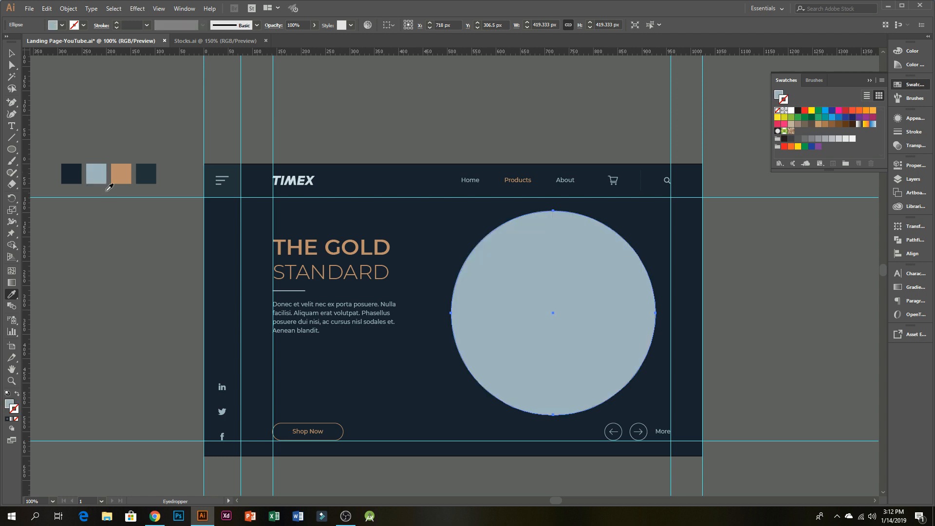
click(18, 394)
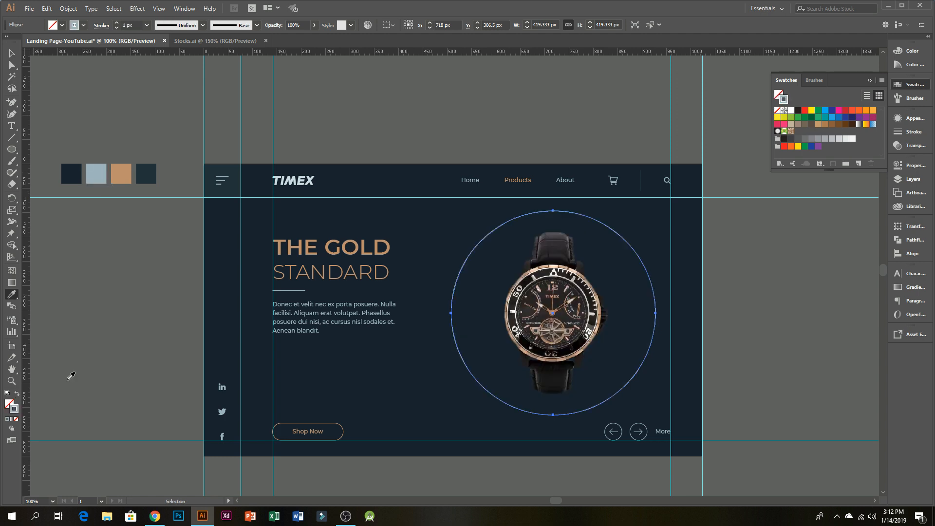
click(12, 55)
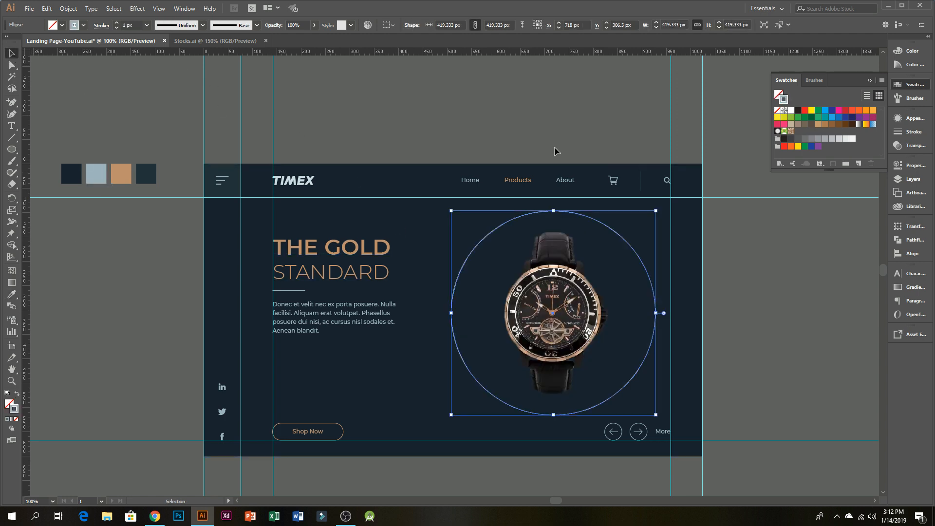
- Delete the circle's left anchor point so only the right half remains as an open arc
key(a)
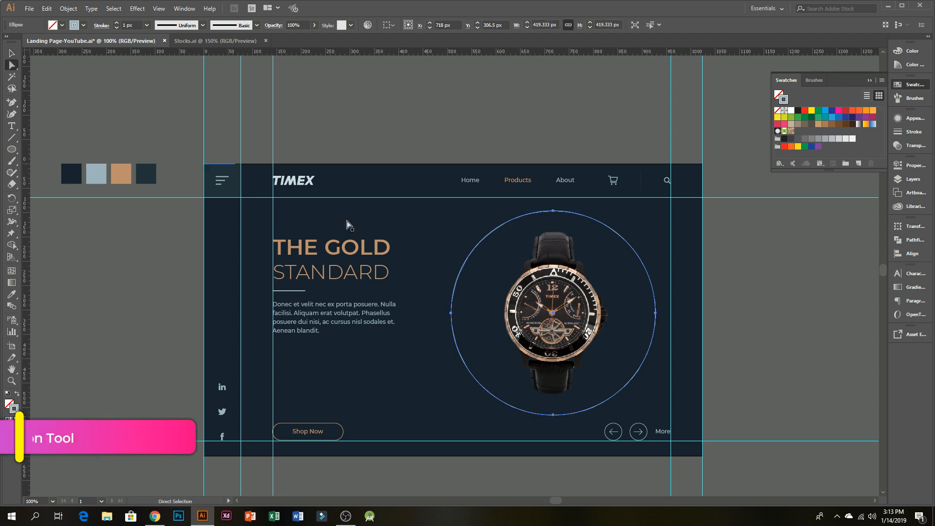
click(452, 313)
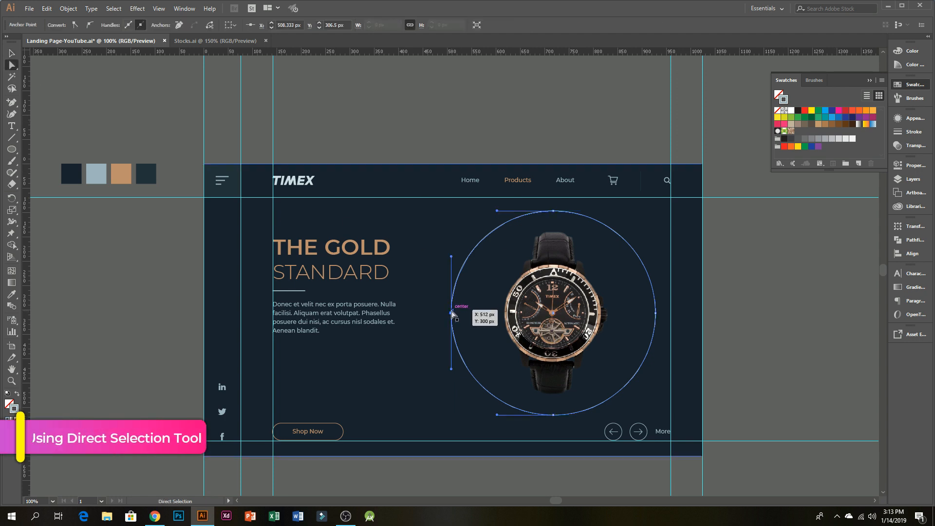
key(Delete)
key(v)
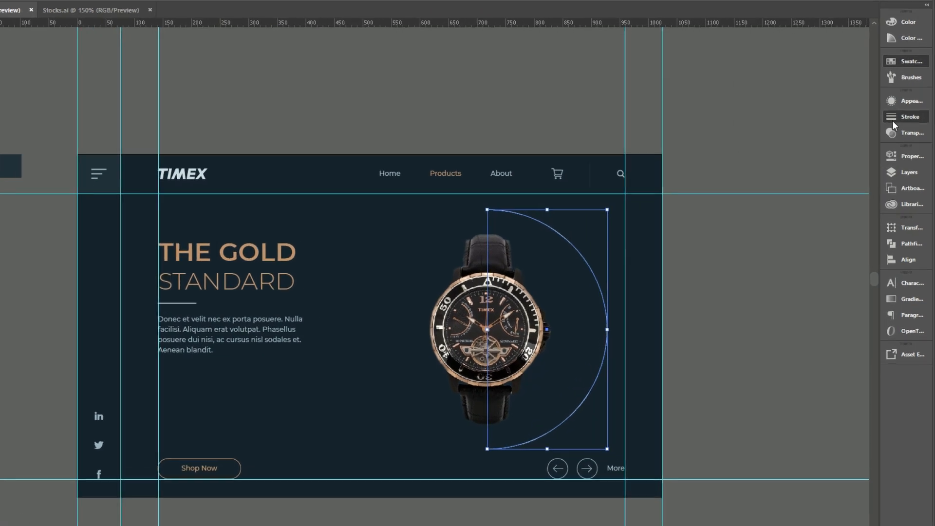
- Apply the width profile that tapers at both ends to the arc's stroke
click(906, 132)
click(854, 267)
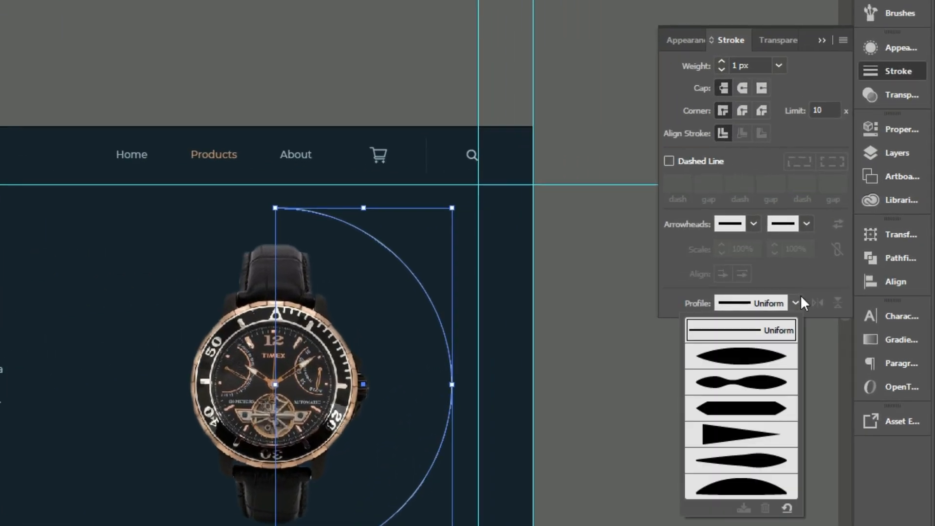
click(750, 357)
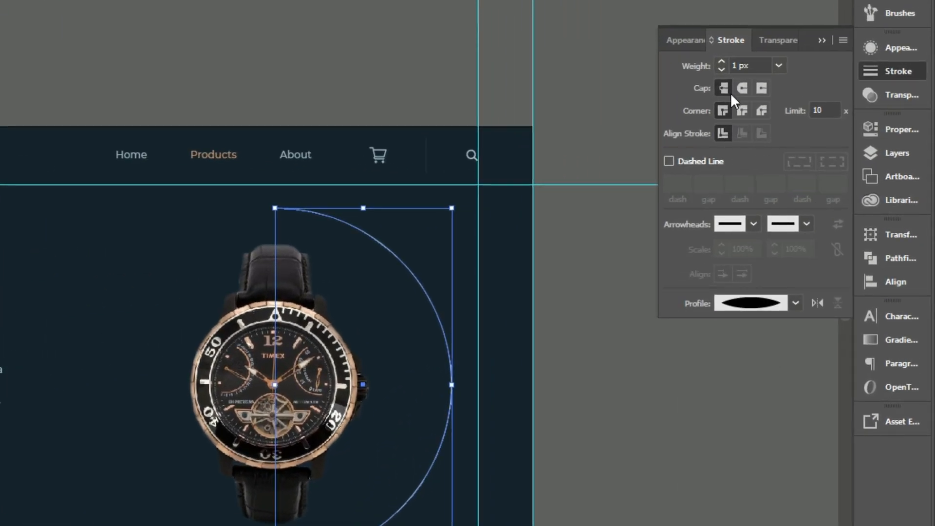
- Turn the arc into a dotted line with a 0 px dash, a 9 px gap and round caps, and deselect it
click(668, 161)
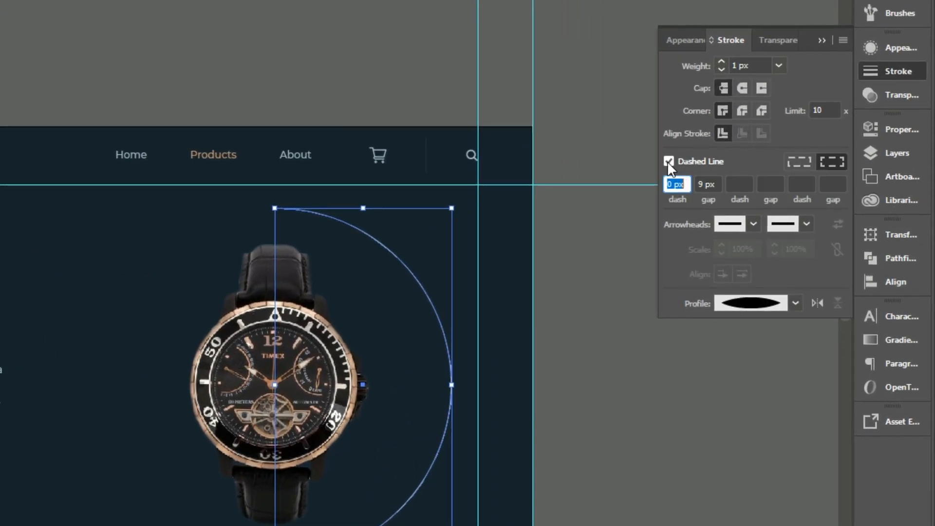
click(685, 185)
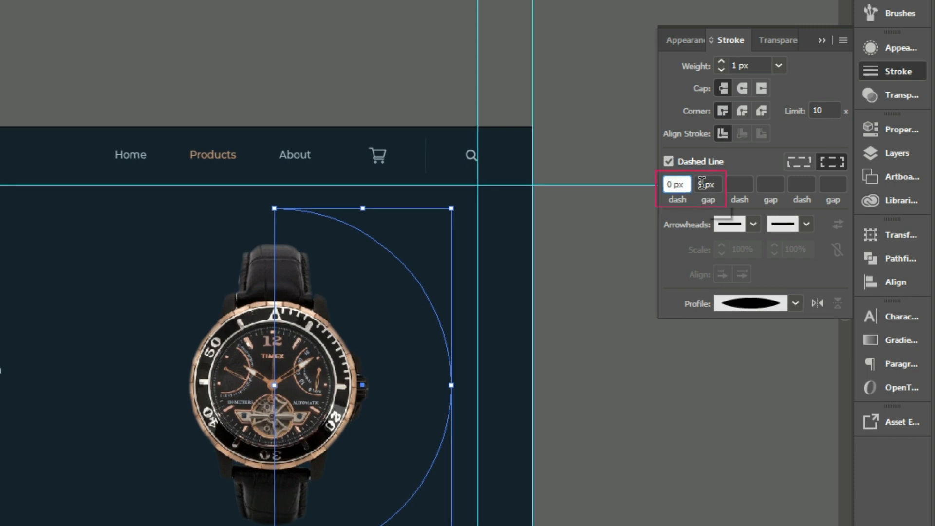
drag(702, 183, 717, 186)
click(711, 185)
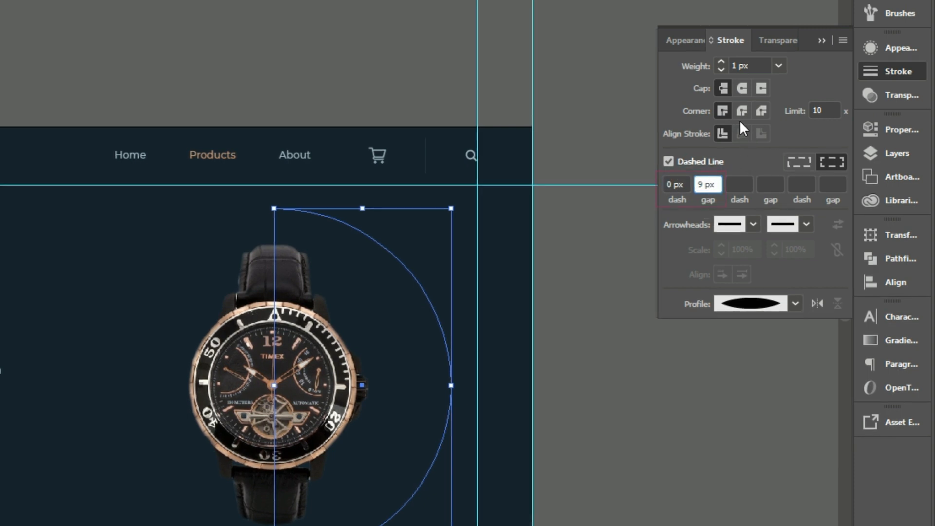
click(749, 85)
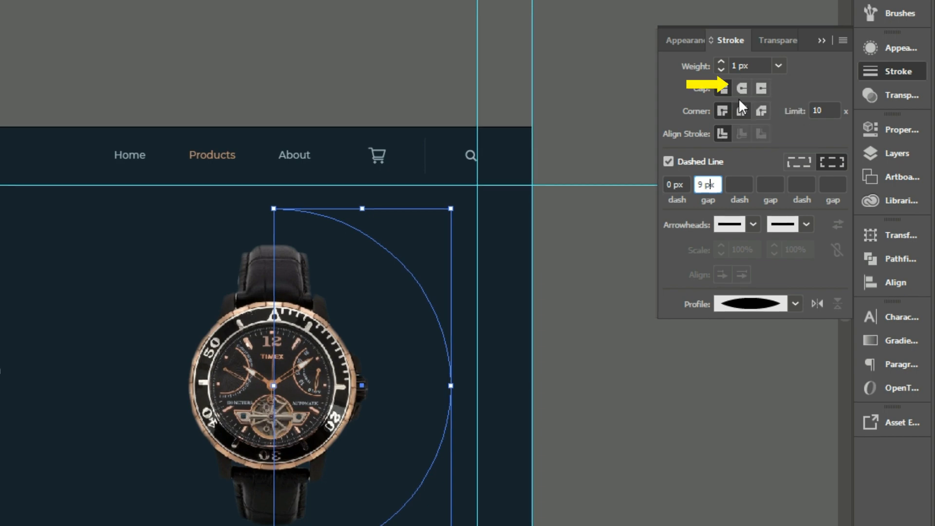
click(741, 87)
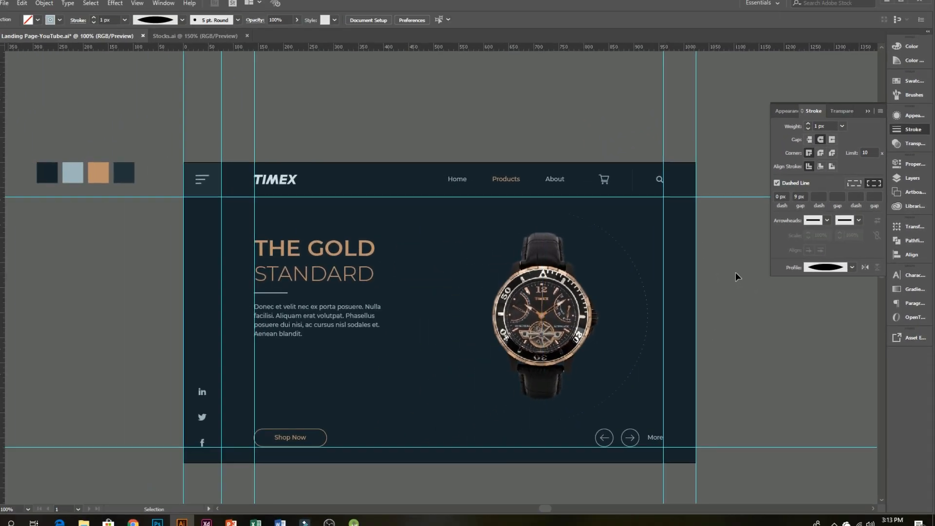
- Select the watch together with the dotted arc, shift both 9 px to the right, and deselect them
scroll(652, 368, up, 1)
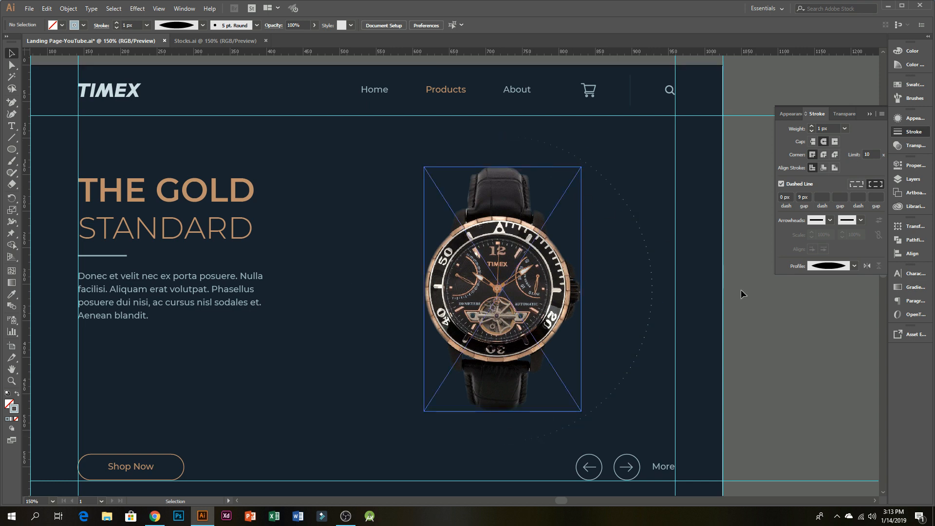
click(643, 237)
shift+click(529, 246)
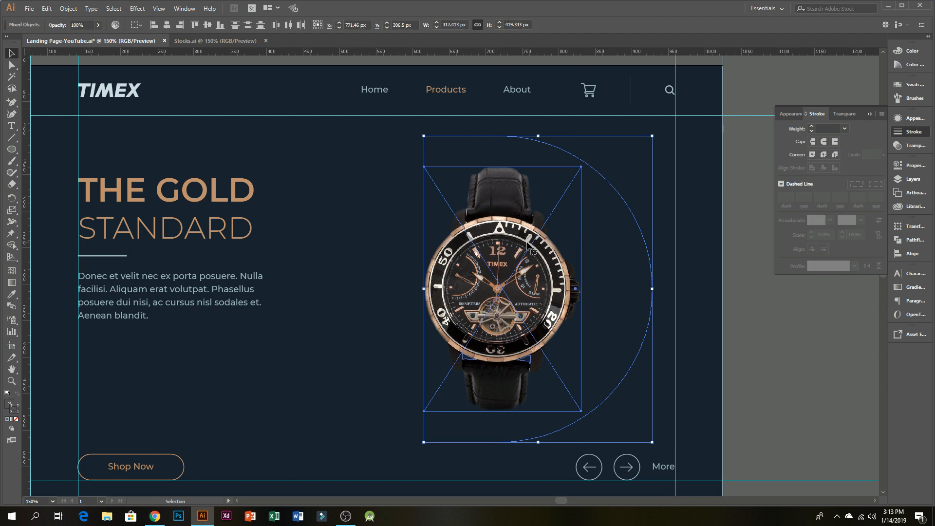
key(shift+Right)
key(Left)
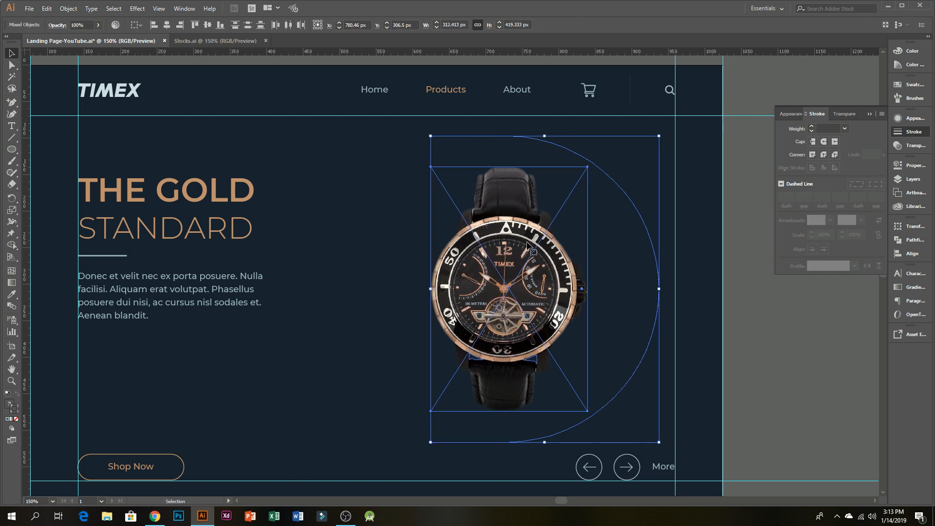
click(790, 311)
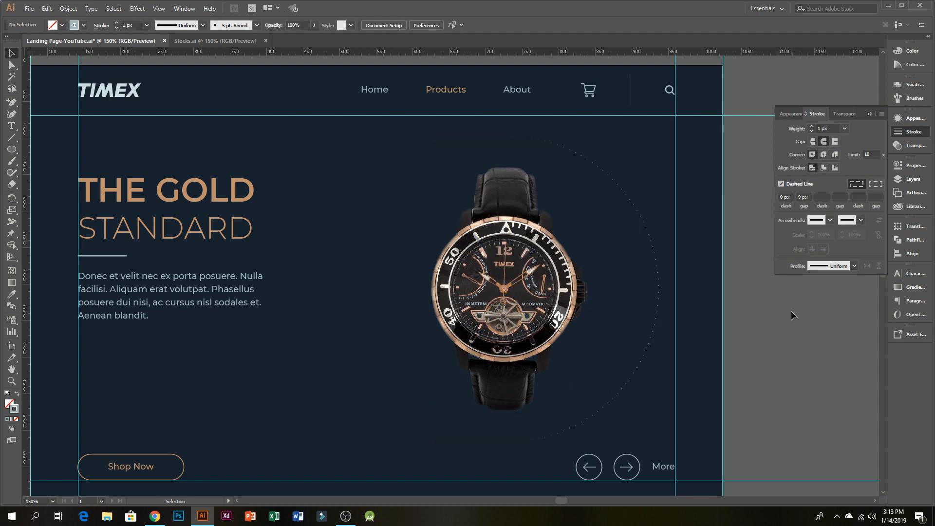
- Draw an 8 px circle centred on the rightmost dot of the dotted arc beside the watch
click(869, 114)
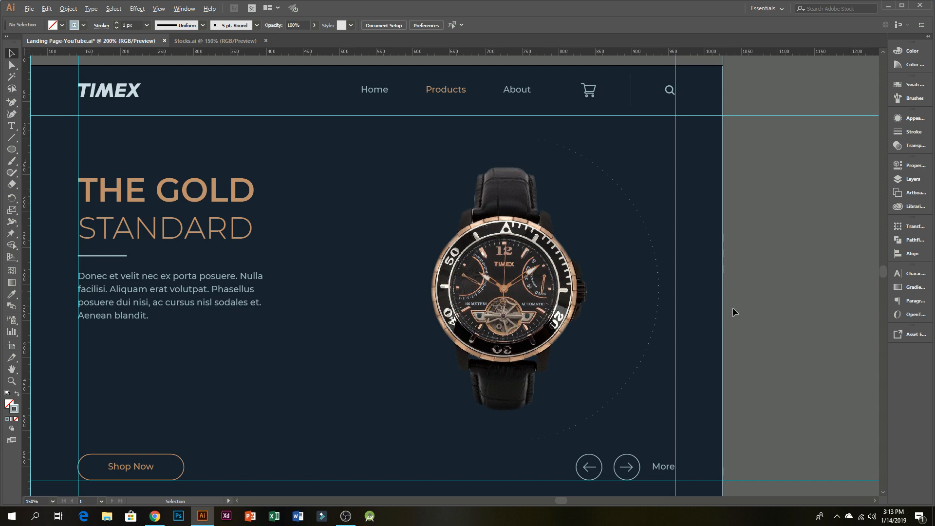
scroll(618, 298, up, 3)
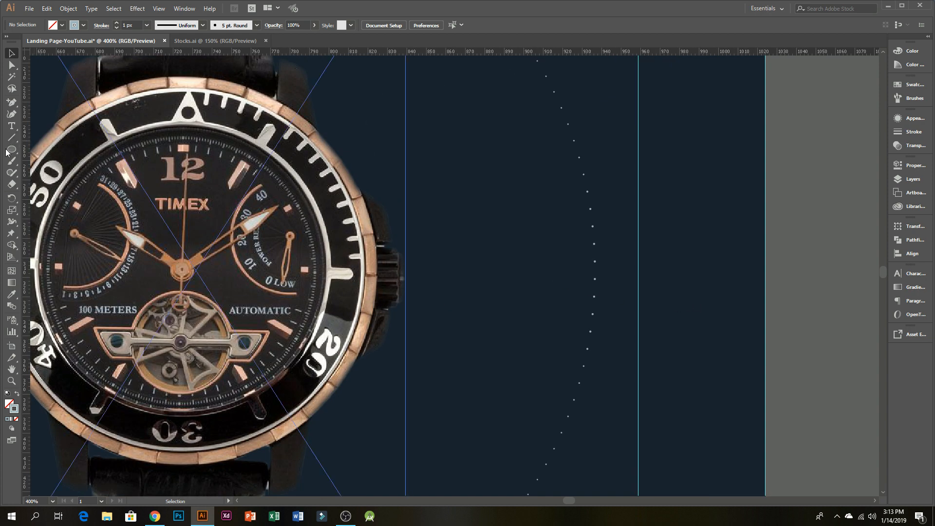
drag(10, 150, 37, 172)
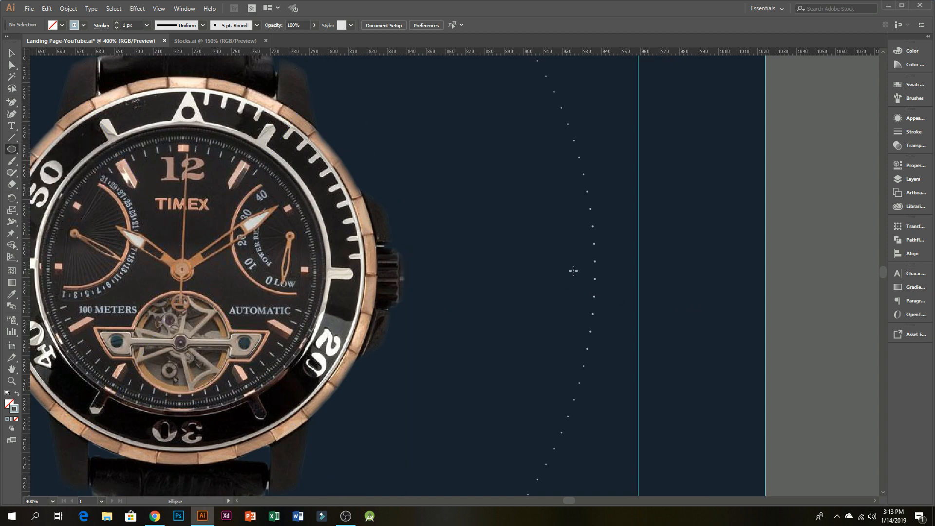
drag(595, 262, 600, 268)
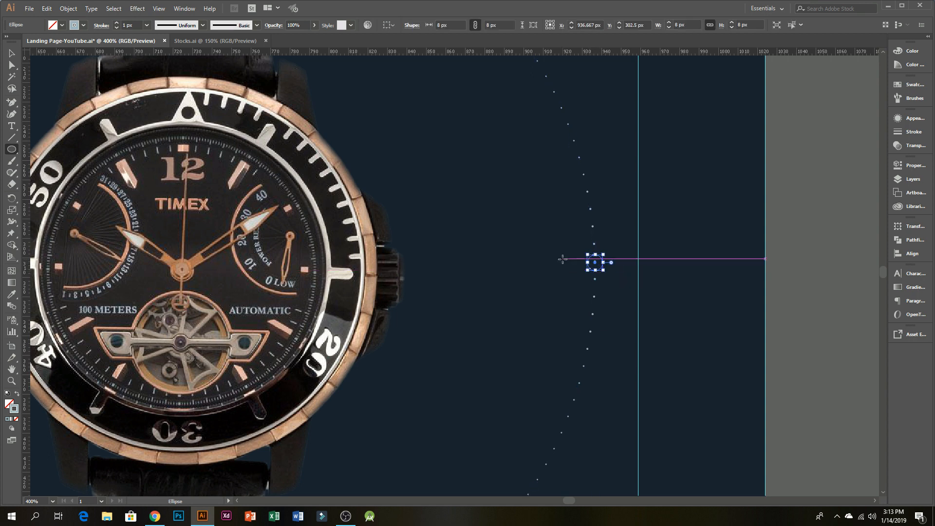
- Give the small circle the gold fill sampled from the THE GOLD heading, with no stroke, and deselect it
click(8, 57)
scroll(663, 270, down, 3)
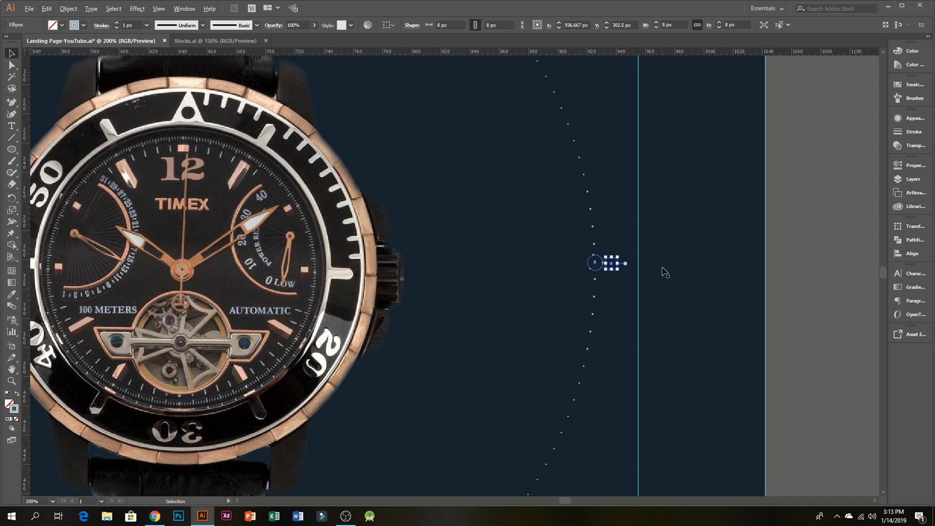
scroll(338, 248, left, 2)
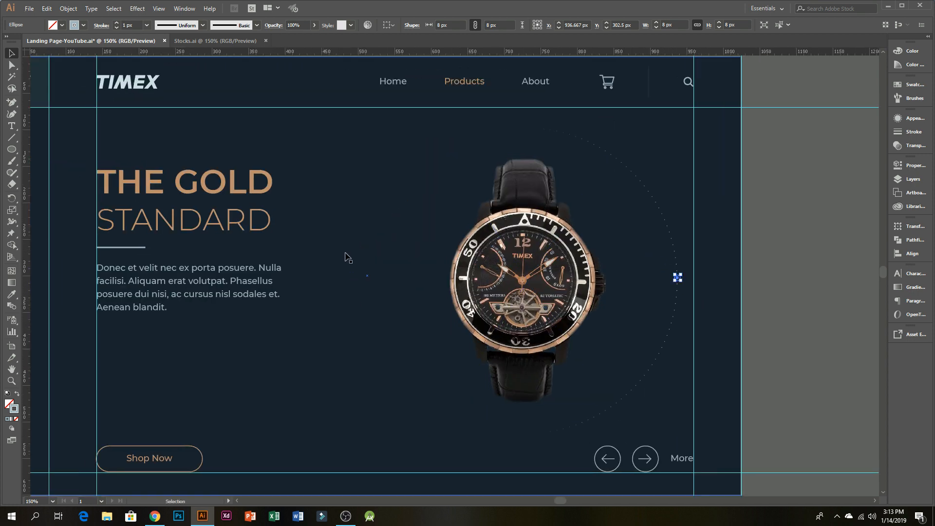
key(i)
click(263, 170)
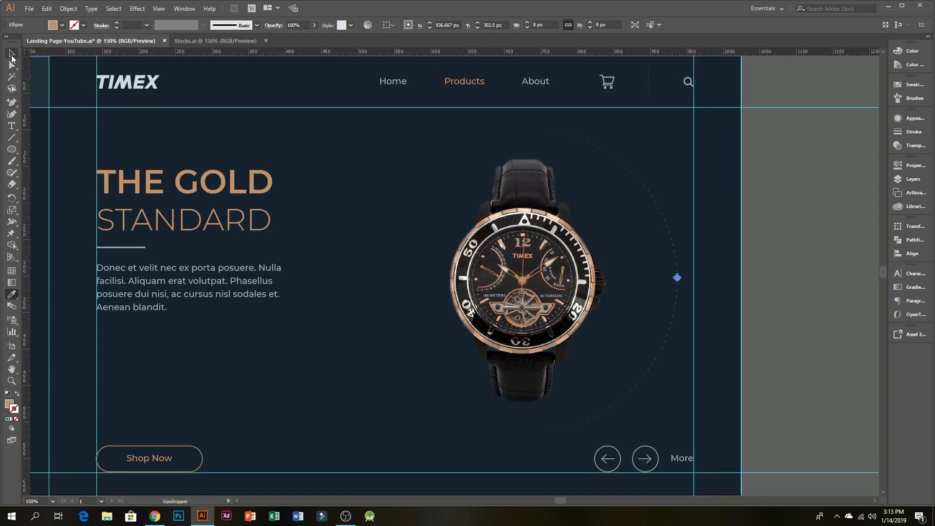
click(12, 54)
click(792, 316)
- Make a copy of the gold circle nearly three times as large just below it and set its opacity to 20%
scroll(711, 270, up, 5)
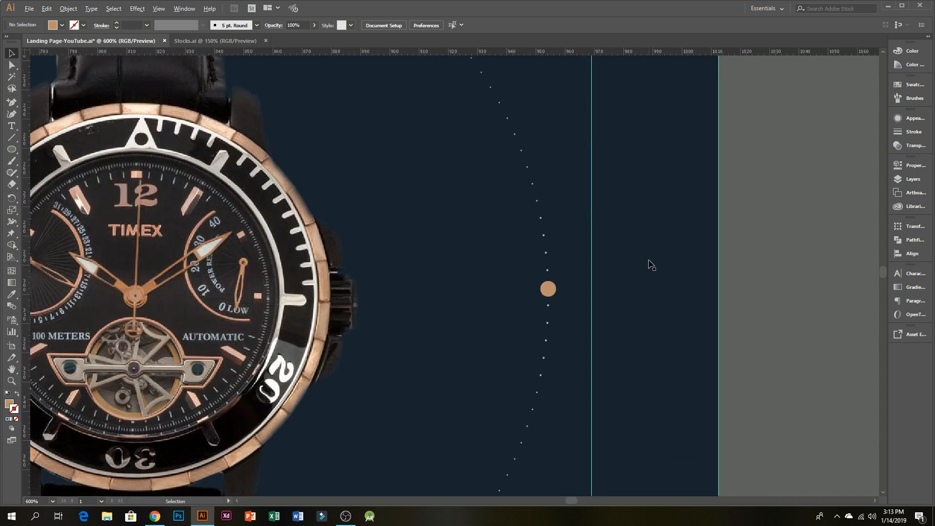
click(490, 305)
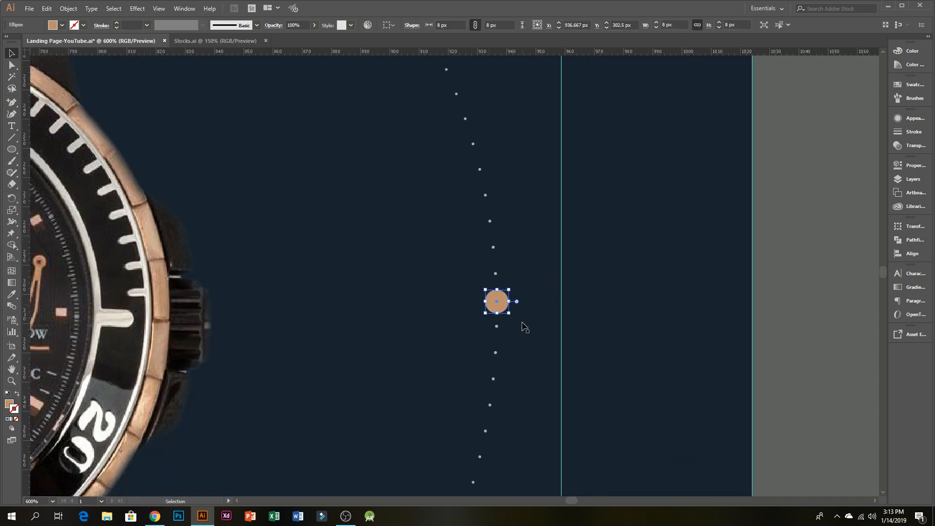
drag(499, 307, 532, 382)
click(911, 145)
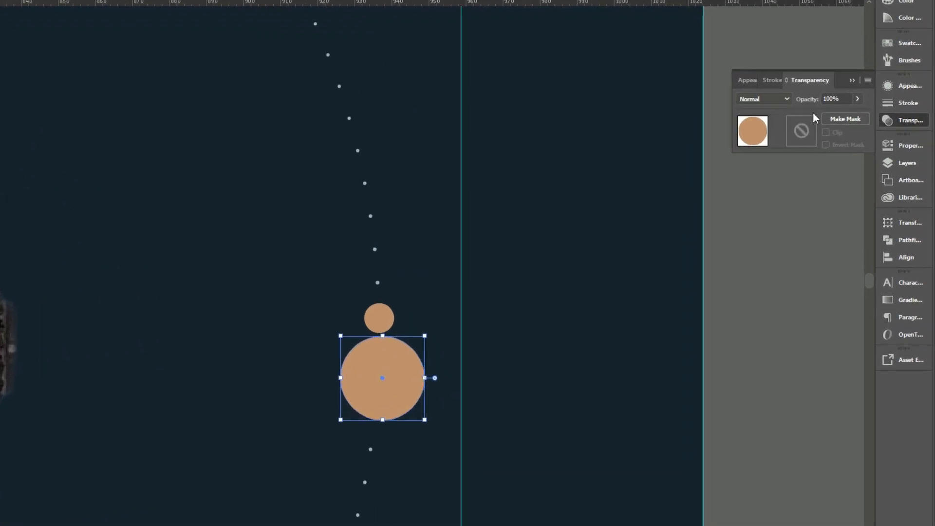
click(847, 126)
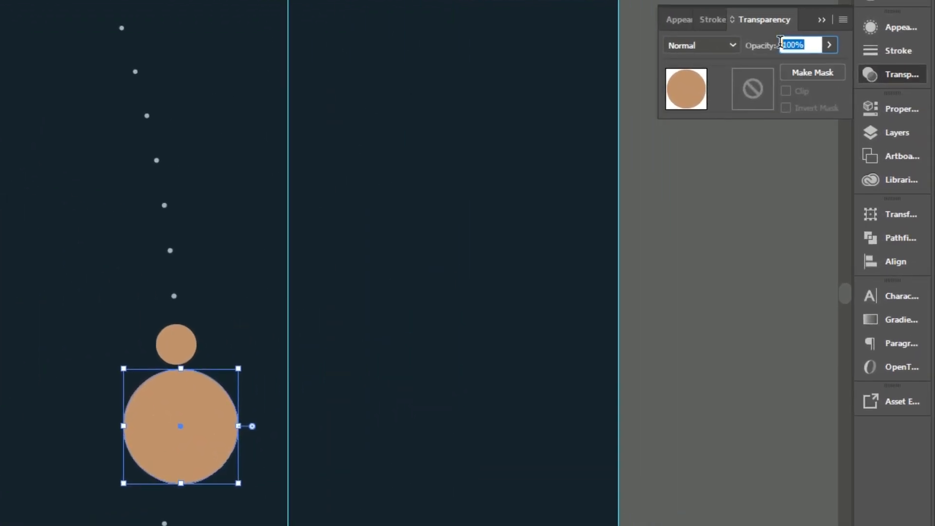
text(20)
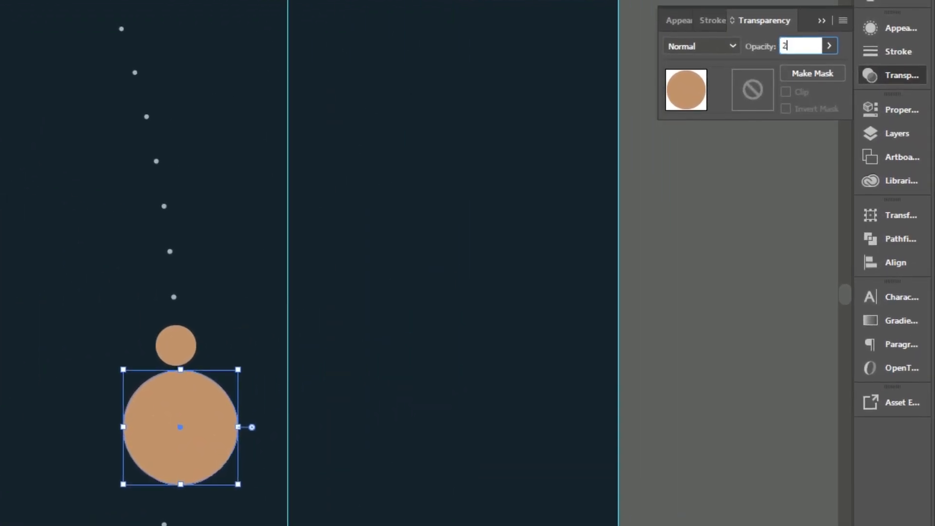
key(Return)
click(711, 351)
- Set the small gold circle aside and move the large translucent circle over the arc's rightmost point
drag(204, 381, 99, 323)
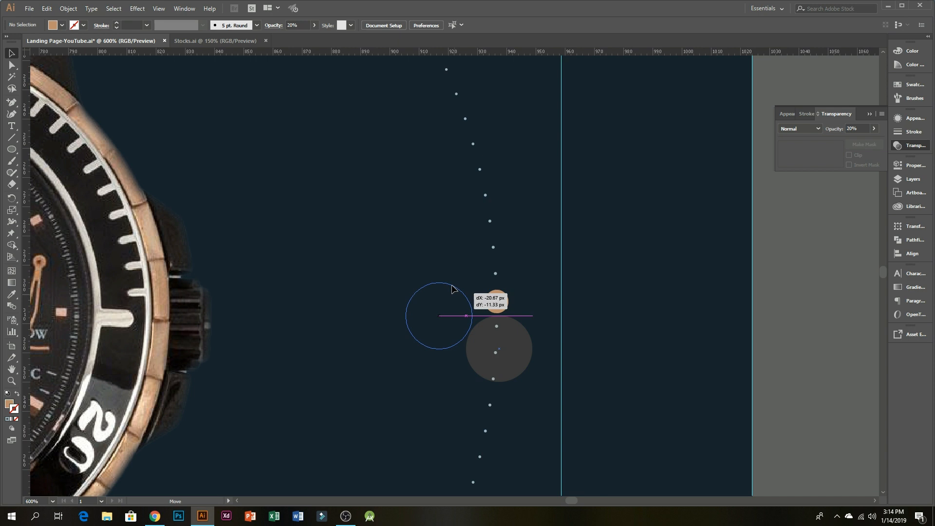
drag(452, 289, 450, 282)
drag(501, 302, 464, 372)
drag(461, 316, 521, 310)
- Align the small gold circle horizontally and vertically to the centre of the large translucent circle and deselect both
shift+click(466, 365)
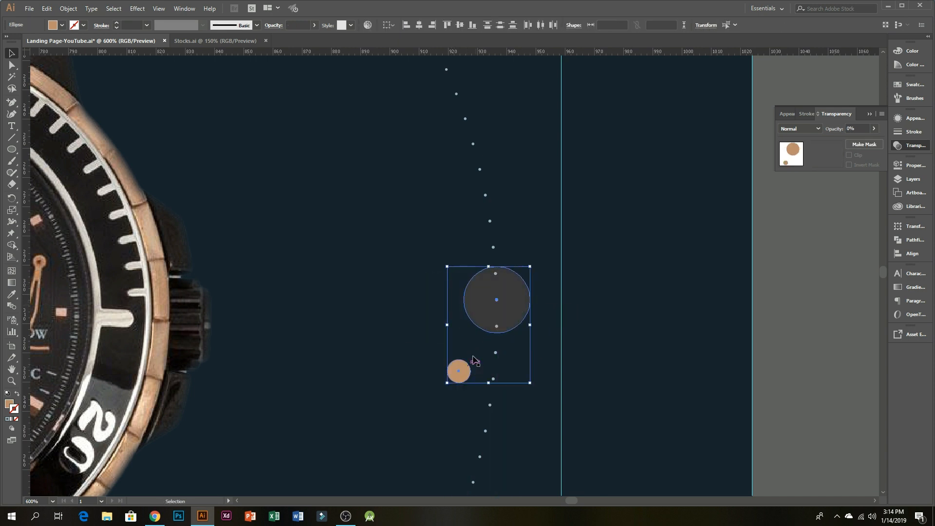
click(668, 331)
click(458, 372)
click(538, 317)
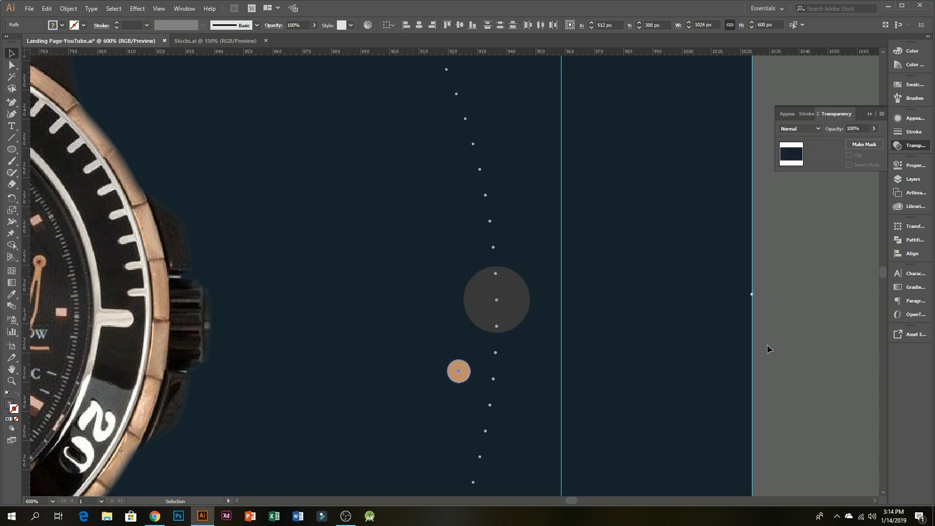
click(768, 348)
click(462, 370)
shift+click(503, 320)
click(506, 309)
click(419, 24)
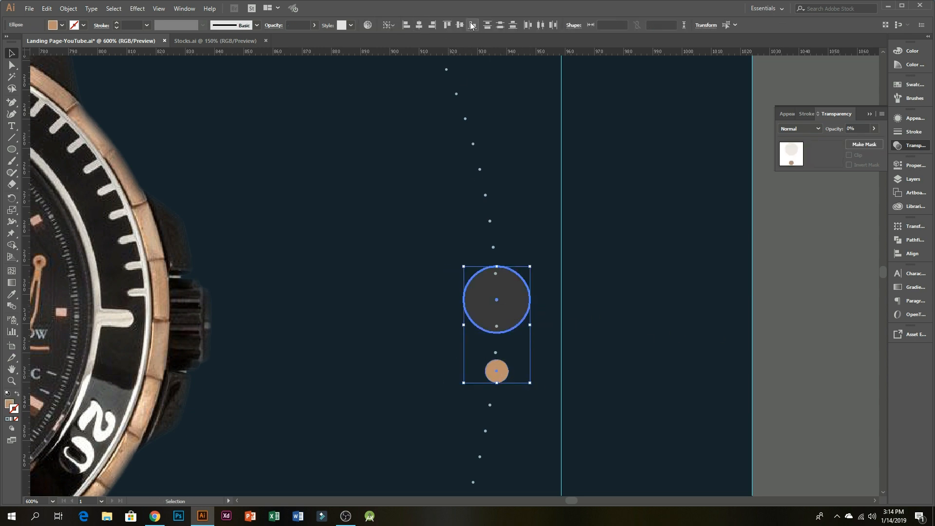
click(460, 25)
click(789, 359)
- Copy the small gold circle onto a higher dot of the arc and shrink the copy to about 5.66 px
scroll(671, 356, down, 2)
scroll(617, 302, up, 2)
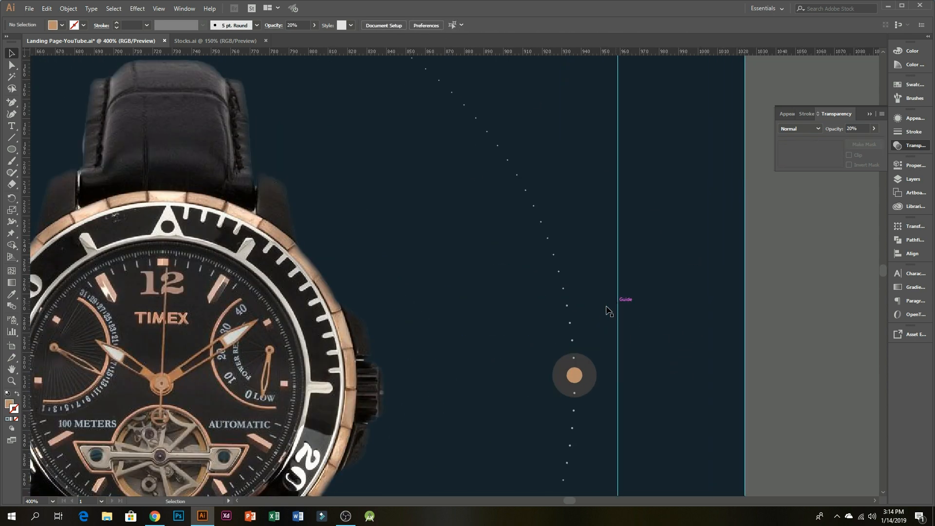
drag(580, 376, 559, 255)
scroll(559, 248, up, 4)
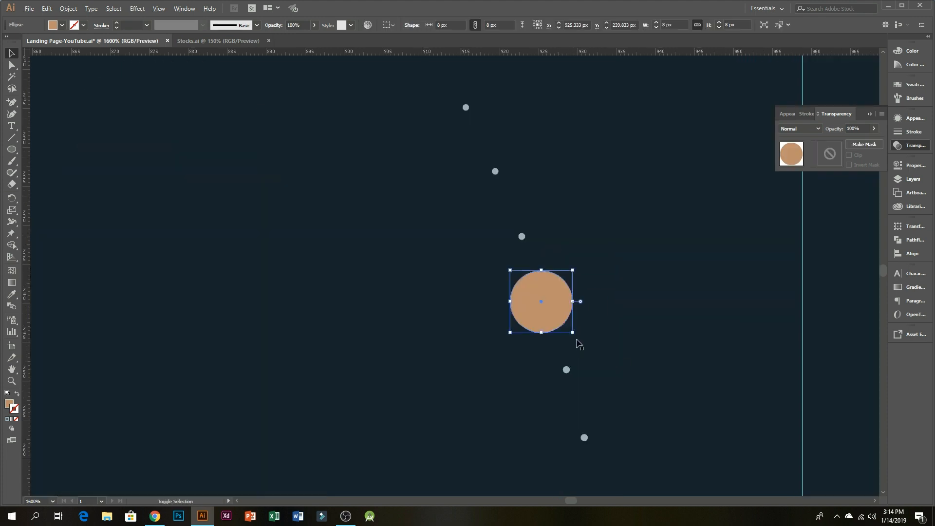
drag(572, 333, 566, 325)
- Copy the shrunken gold circle straight down to the lower part of the dotted arc, below the large marker
scroll(584, 331, down, 6)
scroll(591, 307, up, 2)
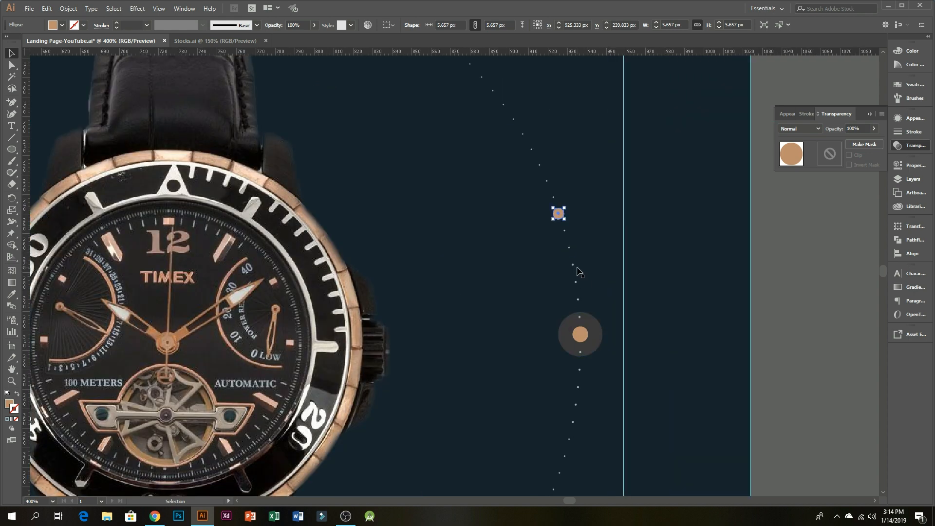
scroll(558, 212, up, 1)
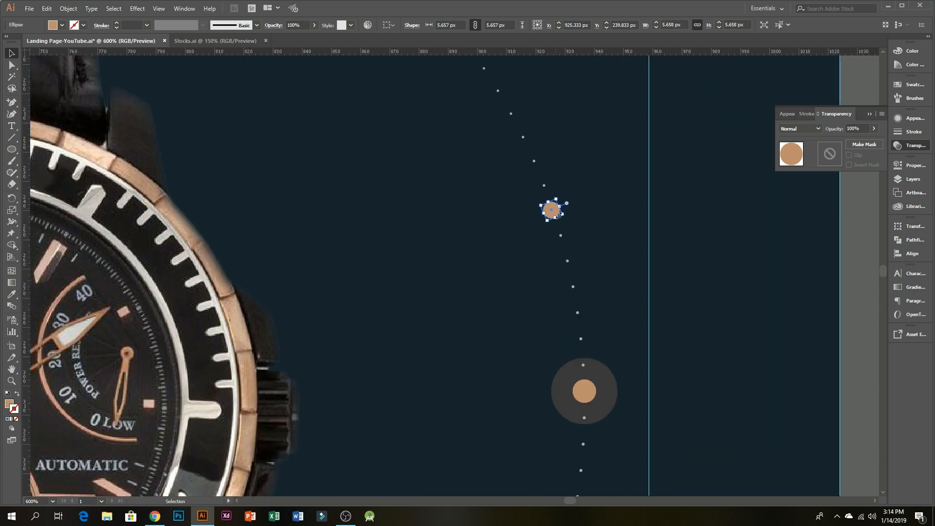
drag(551, 210, 551, 473)
scroll(578, 458, down, 2)
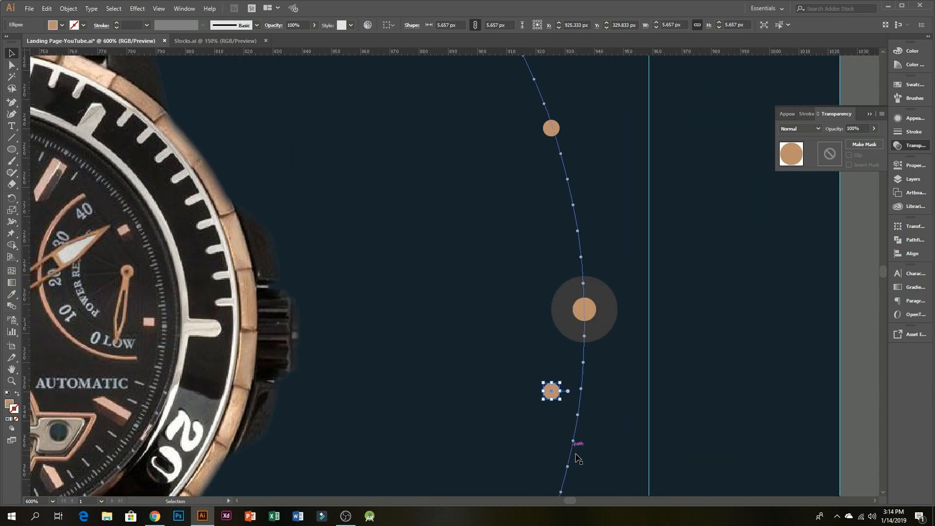
scroll(578, 459, down, 2)
drag(558, 326, 572, 450)
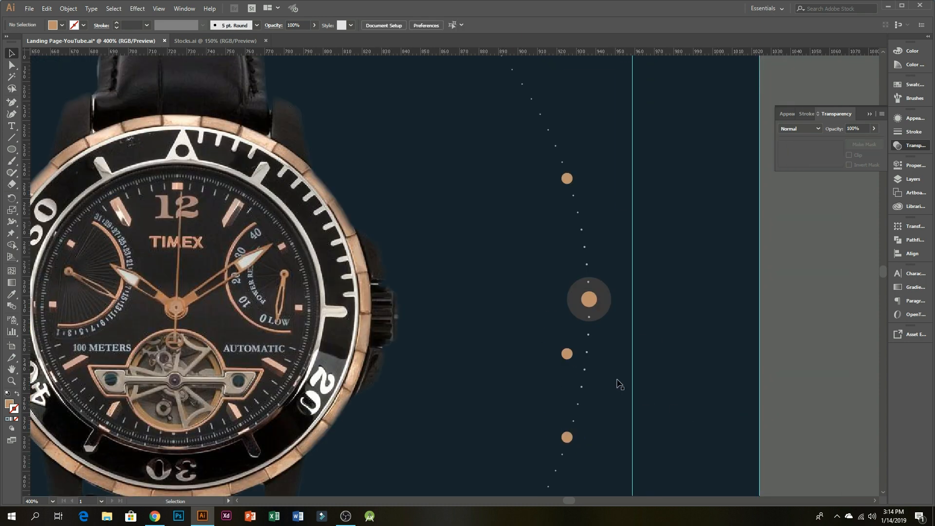
- Remove the surplus middle copy and fill the upper and lower small circles with the TIMEX logo's light colour
shift+click(567, 178)
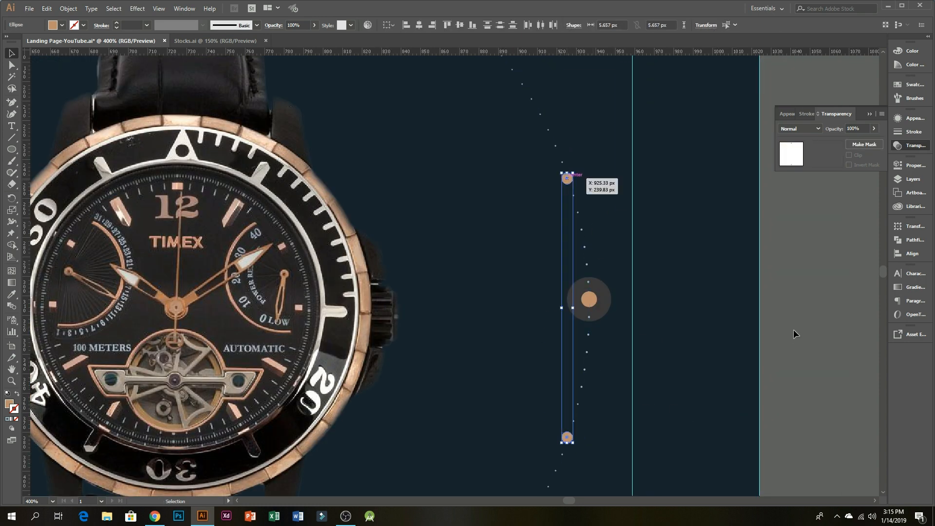
scroll(793, 329, down, 2)
drag(550, 277, 686, 324)
key(i)
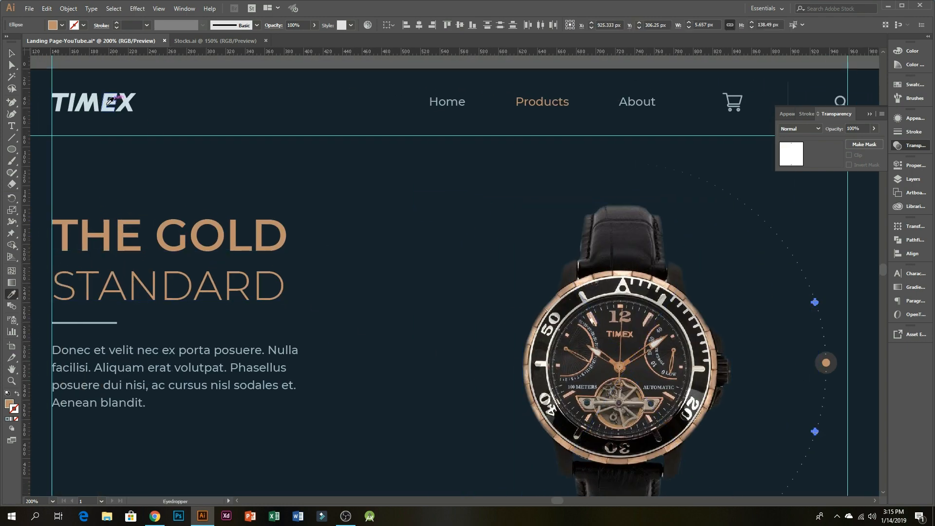
click(12, 53)
drag(759, 408, 519, 382)
click(723, 375)
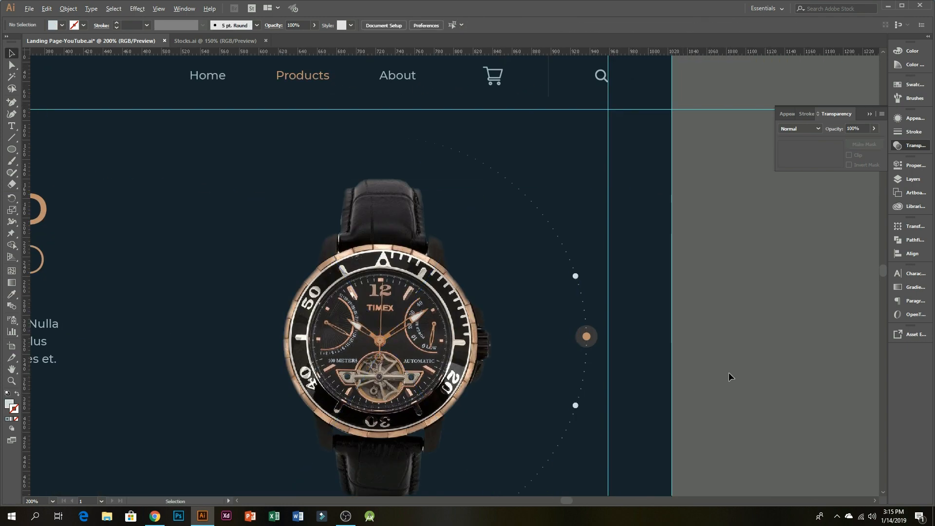
- Move the lower light circle slightly up along the dotted arc and deselect it
scroll(670, 375, up, 3)
drag(385, 466, 393, 443)
click(720, 370)
scroll(707, 370, down, 3)
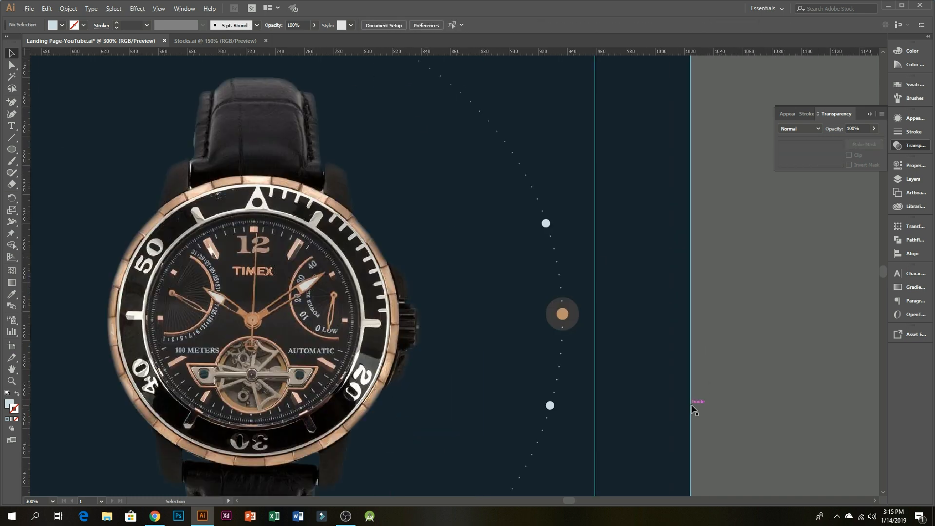
- Draw a circle about 345 px in diameter from the centre of the watch face, covering the watch, and deselect it
drag(575, 426, 631, 400)
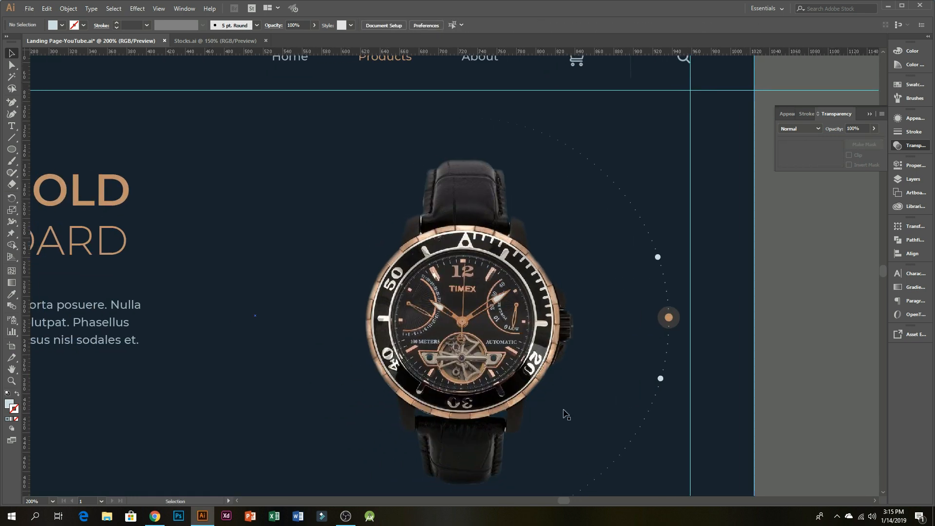
drag(540, 414, 562, 405)
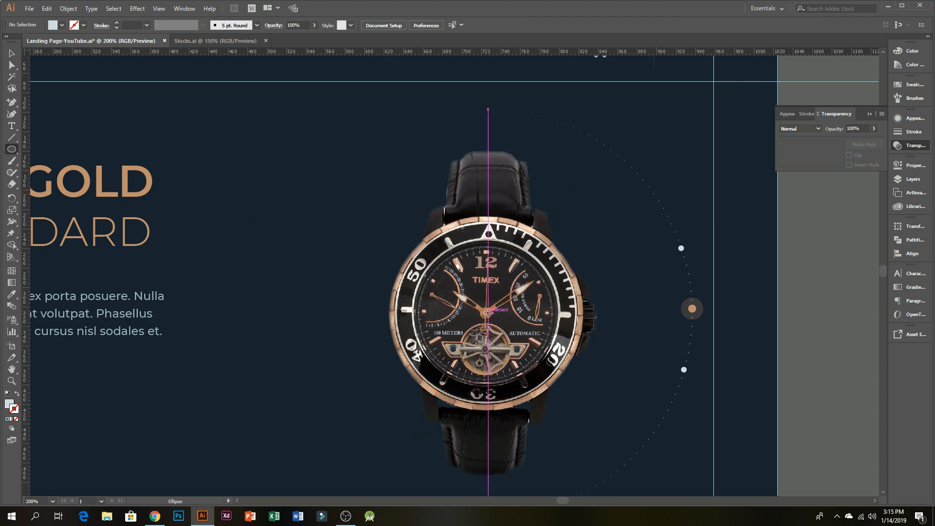
drag(486, 312, 633, 481)
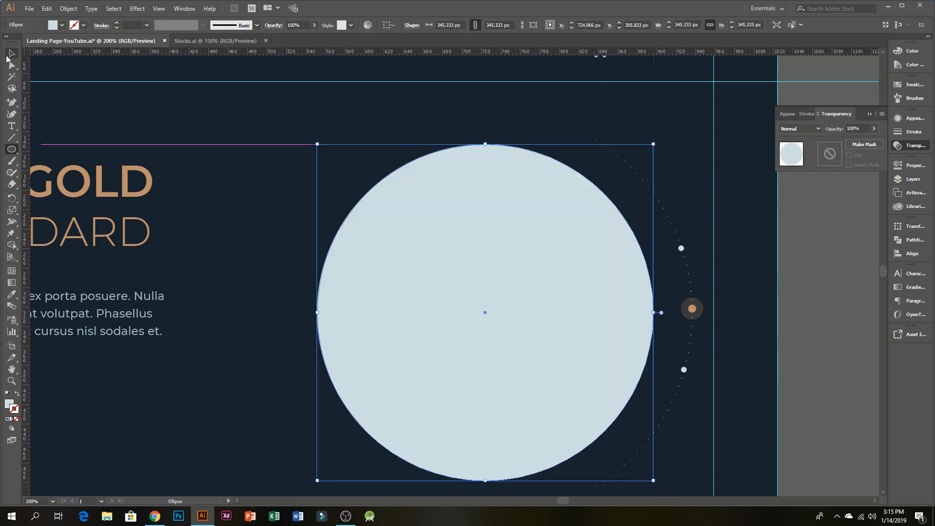
click(7, 56)
key(ctrl+minus)
drag(650, 314, 480, 312)
click(634, 335)
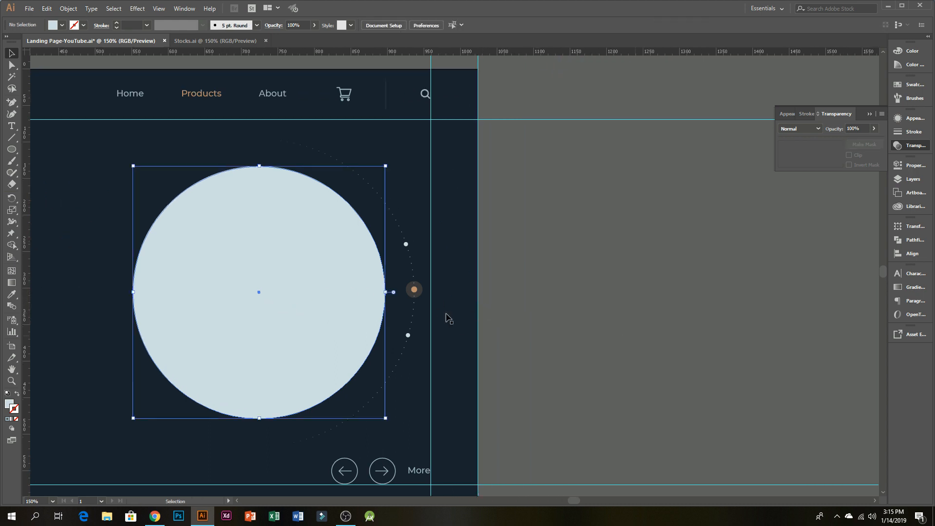
- Fill the large circle with the default white-to-black linear gradient and leave its stroke set to none
click(285, 313)
click(907, 292)
click(843, 342)
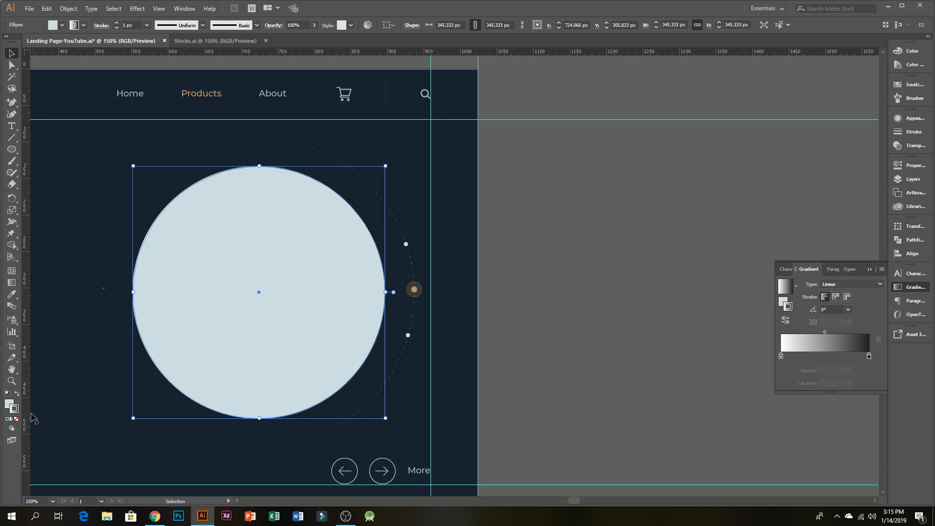
click(15, 420)
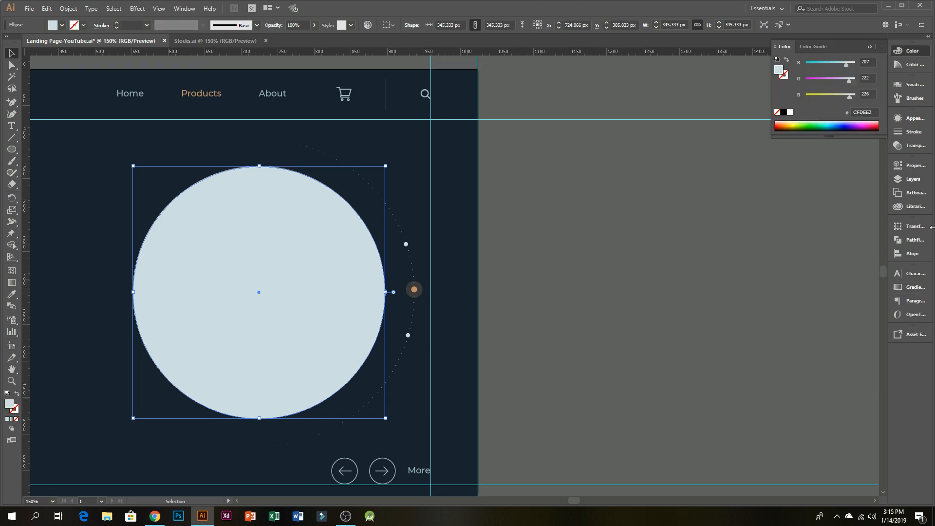
click(907, 287)
click(834, 343)
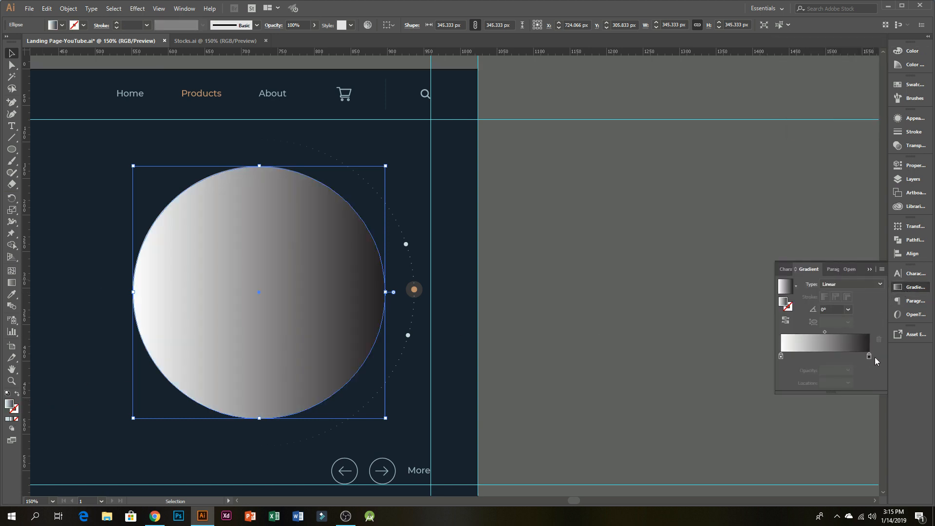
- Recolour the large circle's black gradient stop to the page background's dark navy using its hex colour code
double_click(869, 357)
click(742, 408)
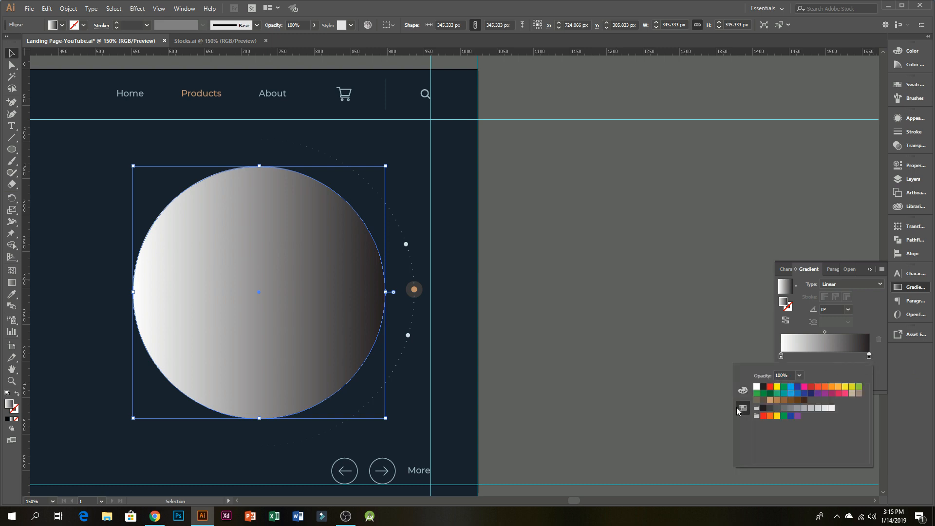
click(804, 399)
click(742, 389)
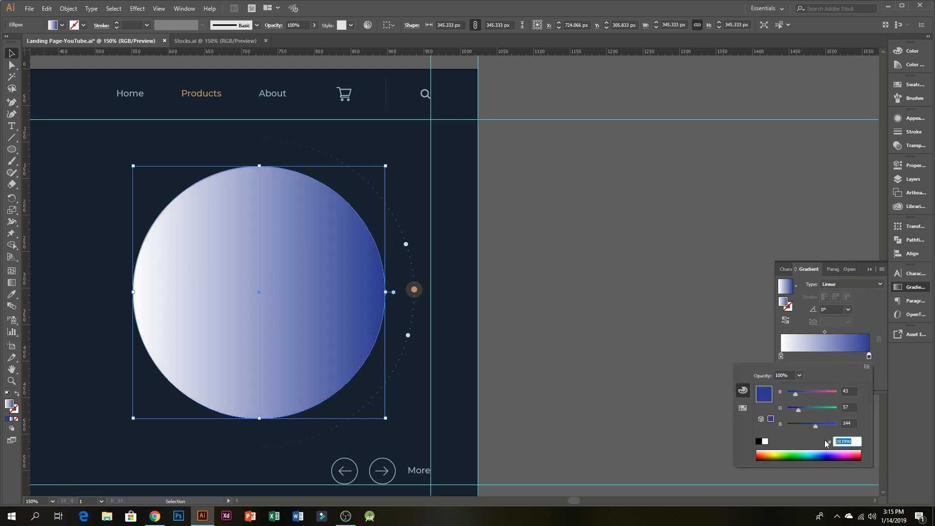
key(Return)
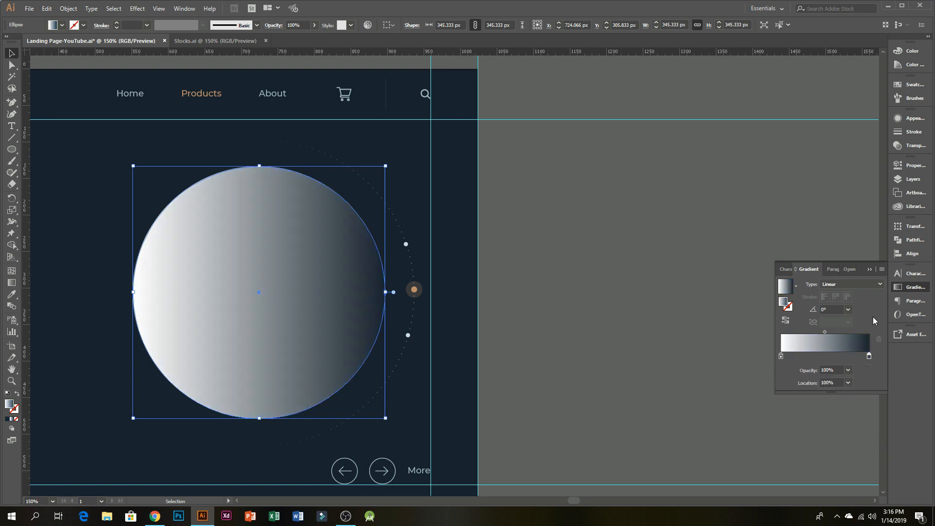
- Recolour the large circle's white gradient stop to the same dark navy hex colour as the page background
double_click(780, 356)
click(742, 407)
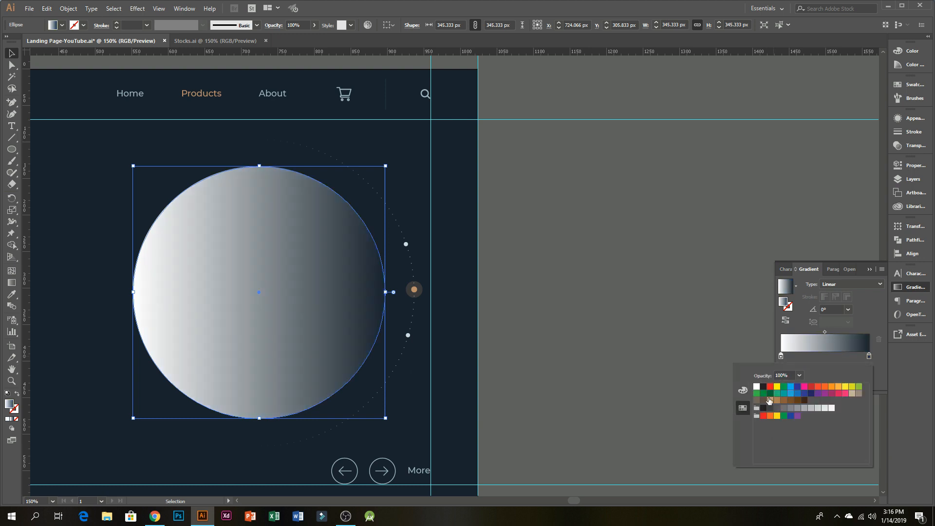
click(803, 397)
click(743, 391)
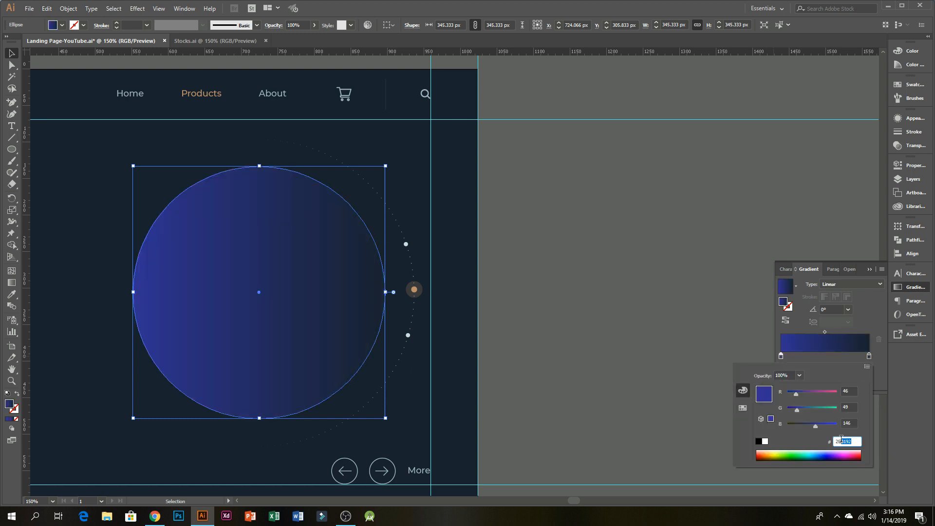
key(Return)
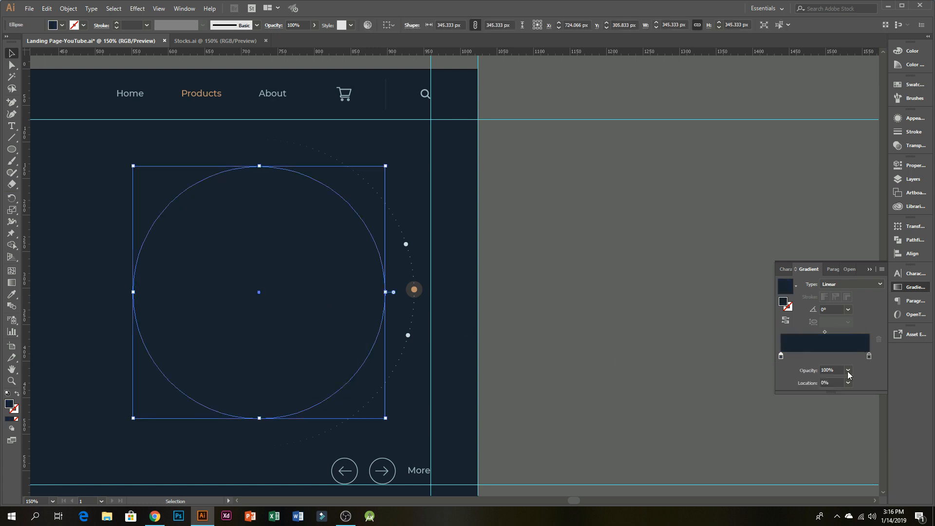
- Set the opacity of the large circle's starting gradient stop to 0%
click(780, 356)
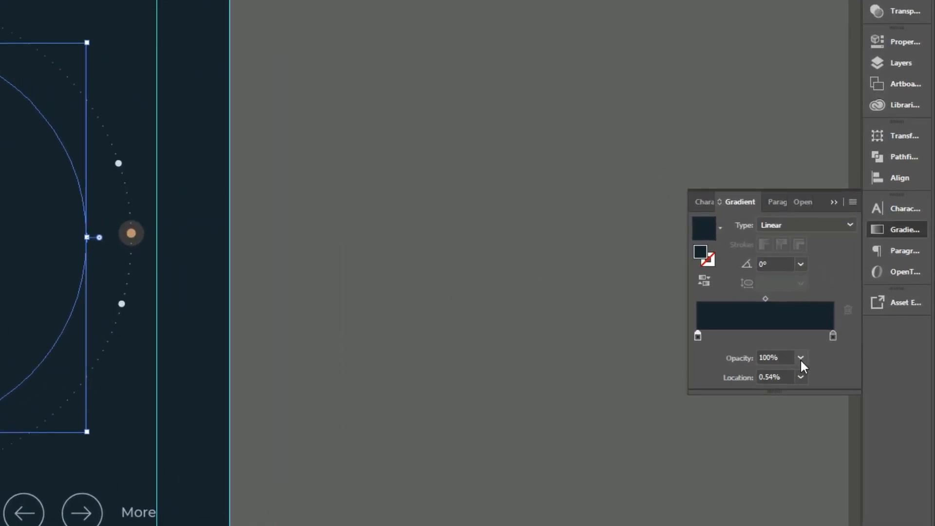
click(848, 370)
click(813, 373)
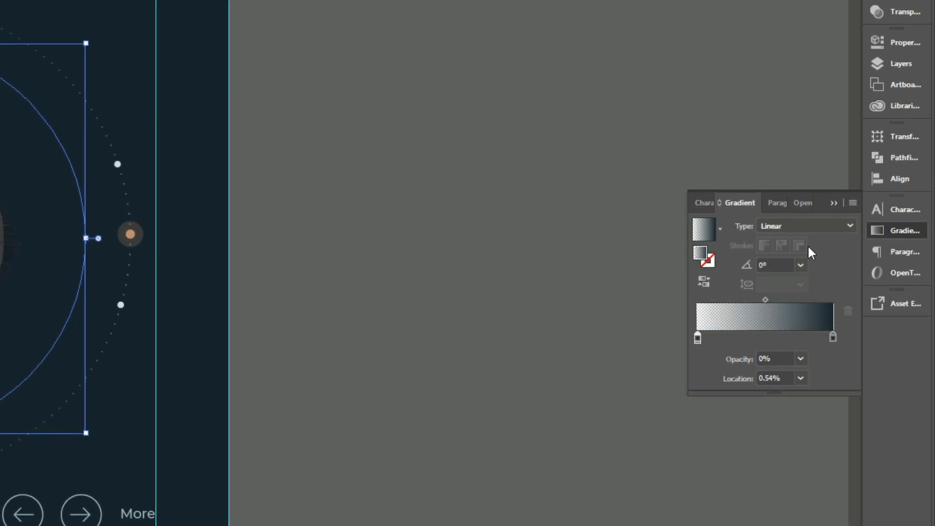
- Change the circle's gradient type to Radial, shift its midpoint to about 87% and deselect the circle
click(823, 225)
click(803, 256)
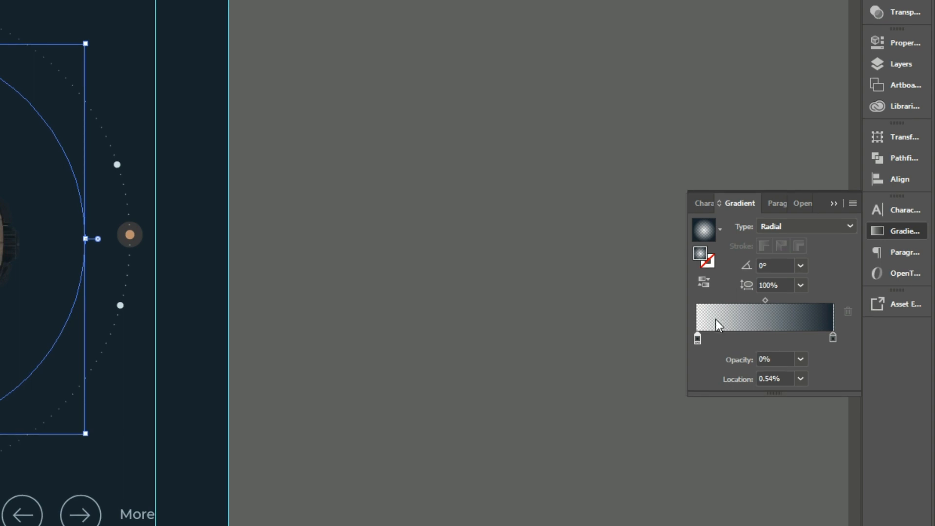
drag(764, 300, 825, 306)
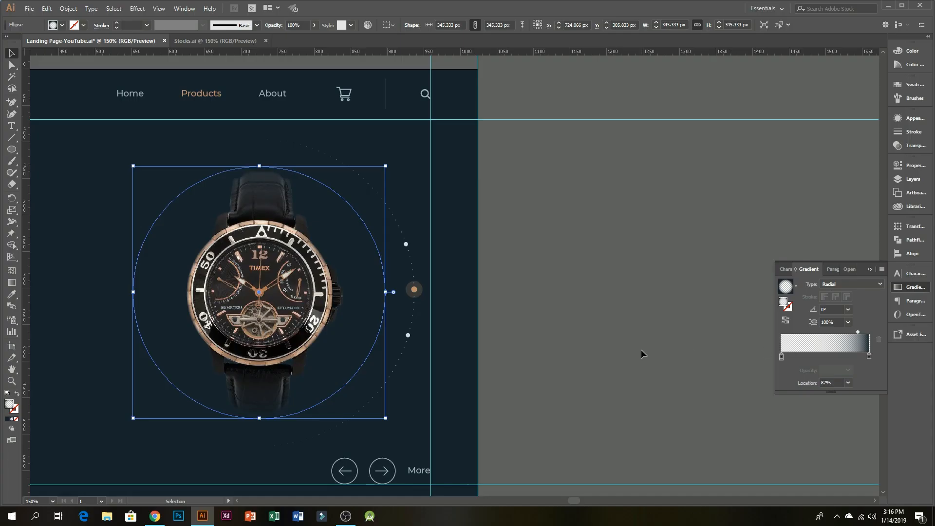
click(478, 333)
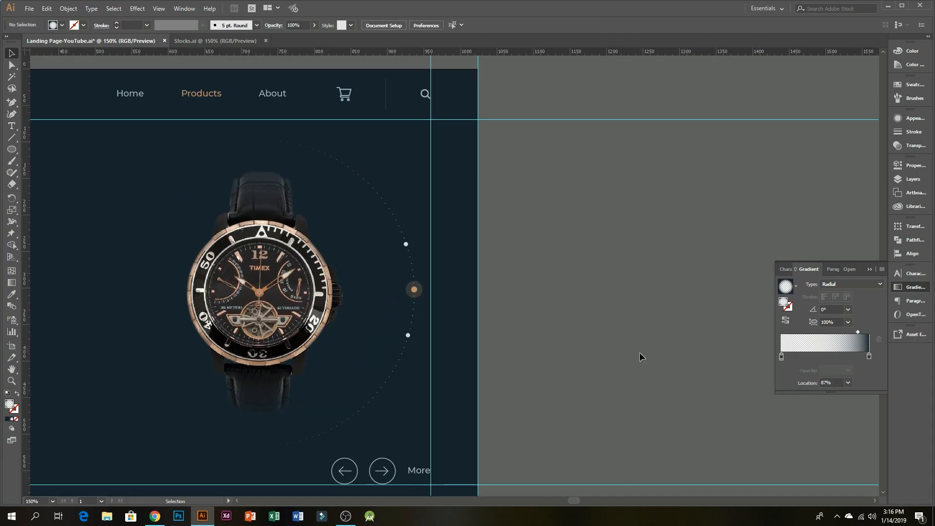
- Shrink the gradient circle about its centre to about 336 px in diameter and deselect it
key(space)
drag(373, 314, 600, 344)
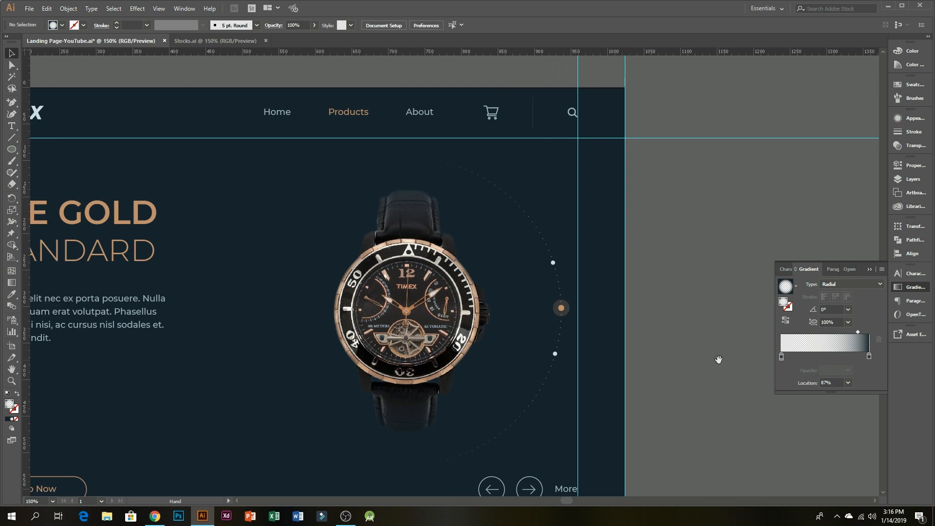
click(461, 242)
drag(534, 439, 529, 433)
click(681, 433)
- Shift the gradient circle's midpoint to about 78% to soften the watch strap's fade, deselect it and close the gradient settings
click(511, 300)
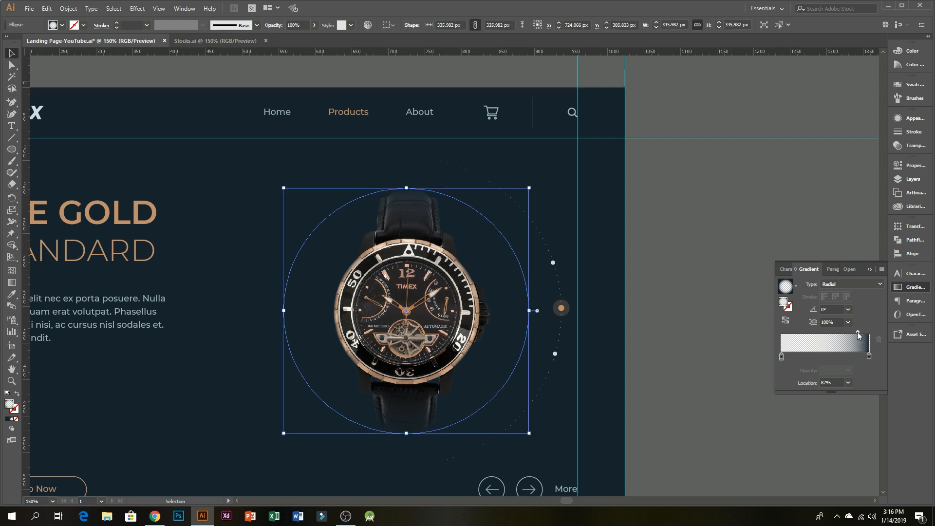
drag(857, 332, 852, 333)
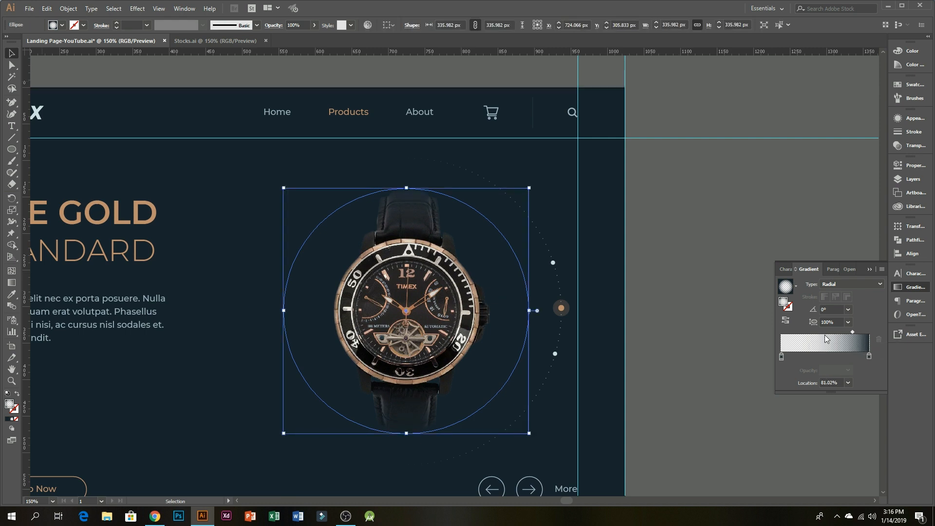
click(712, 363)
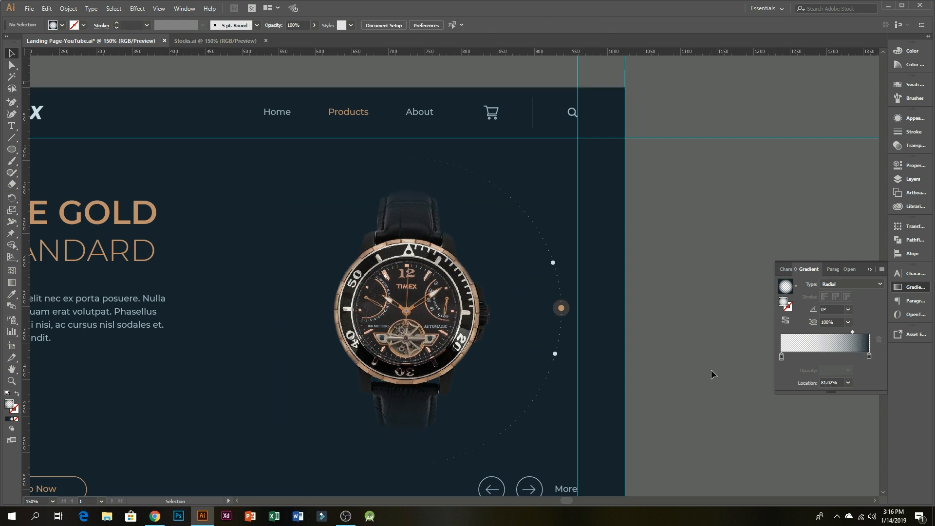
click(551, 383)
drag(852, 332, 850, 332)
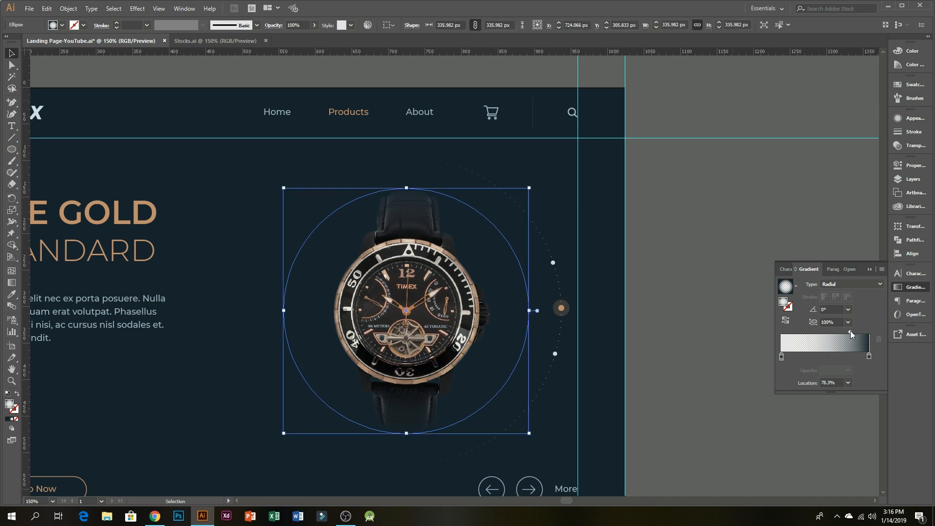
click(701, 374)
drag(685, 361, 770, 349)
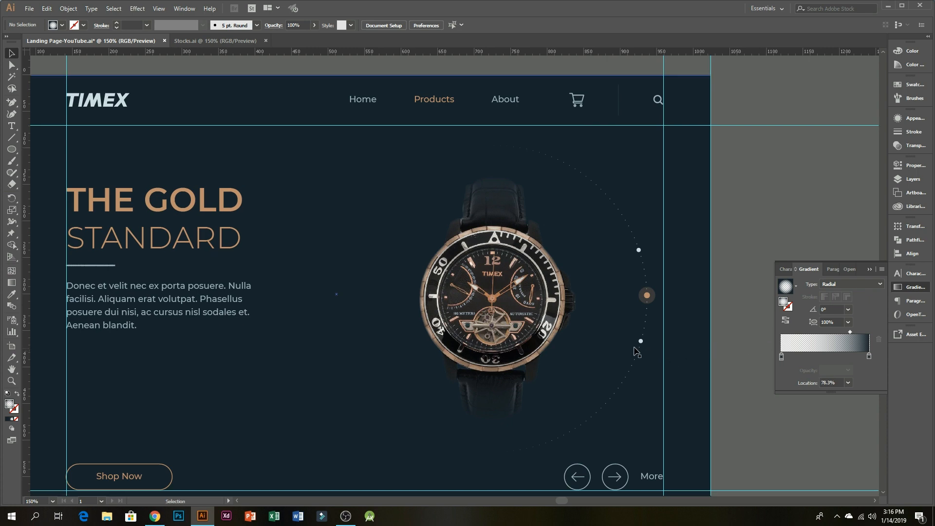
click(493, 306)
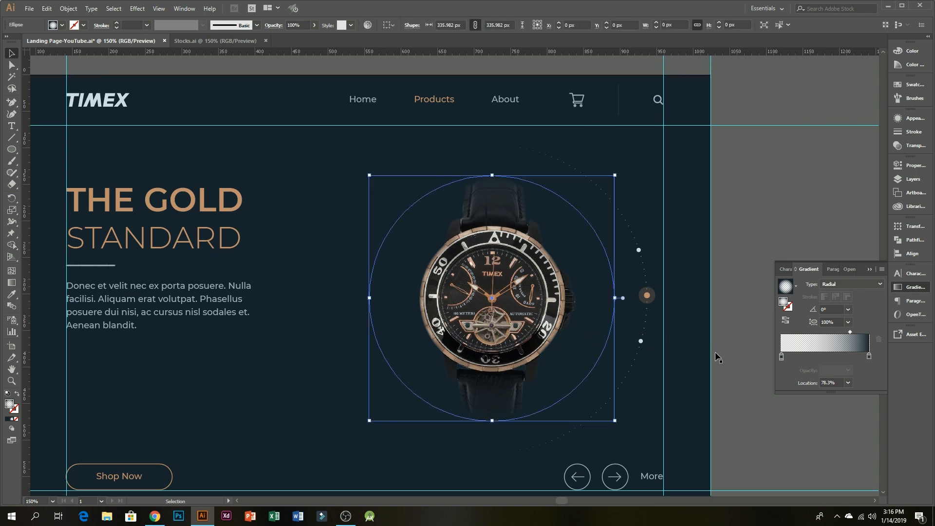
click(743, 405)
click(866, 269)
- Draw a horizontal line about 76 px long between the watch crown and the orange slider dot, nudged slightly towards the crown
scroll(671, 282, up, 2)
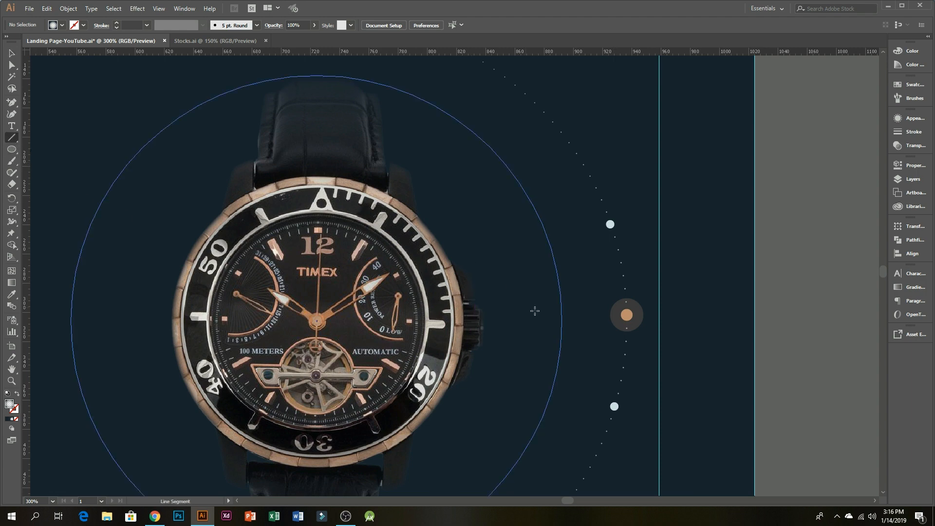
drag(606, 315, 496, 321)
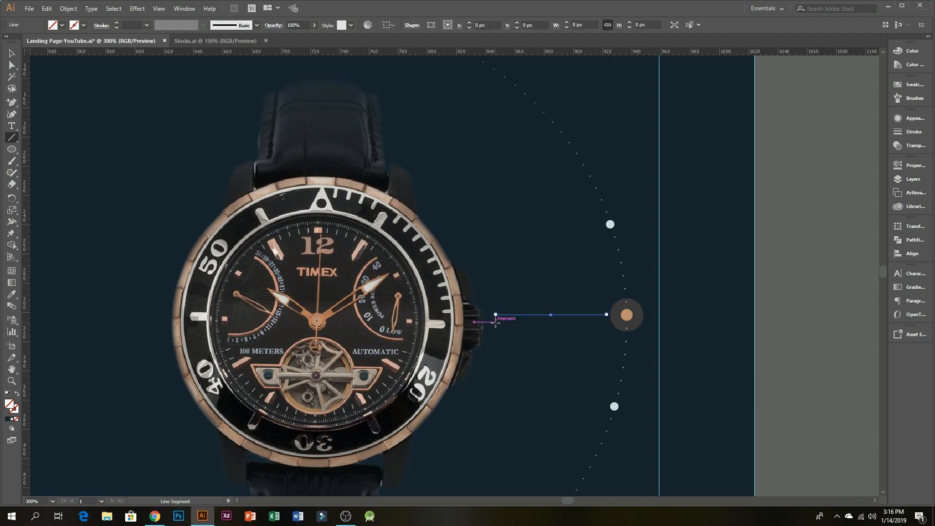
key(v)
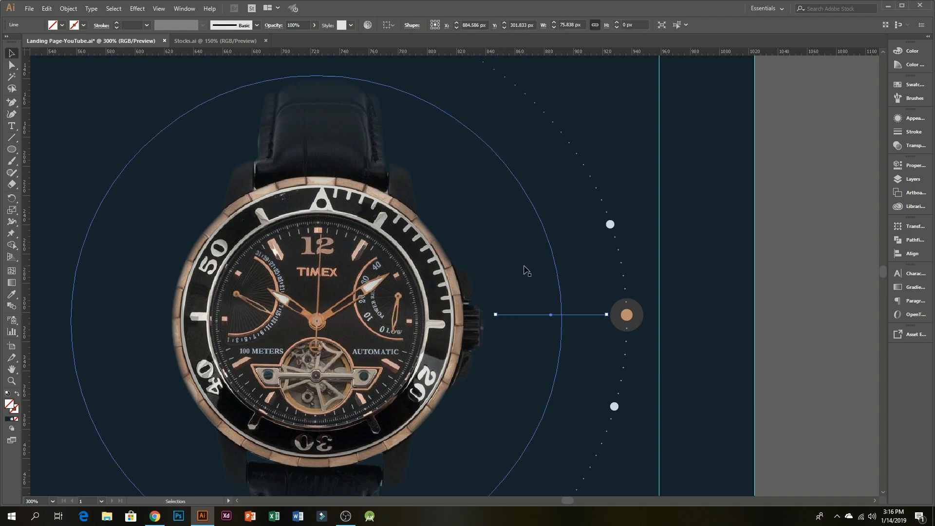
scroll(530, 279, down, 2)
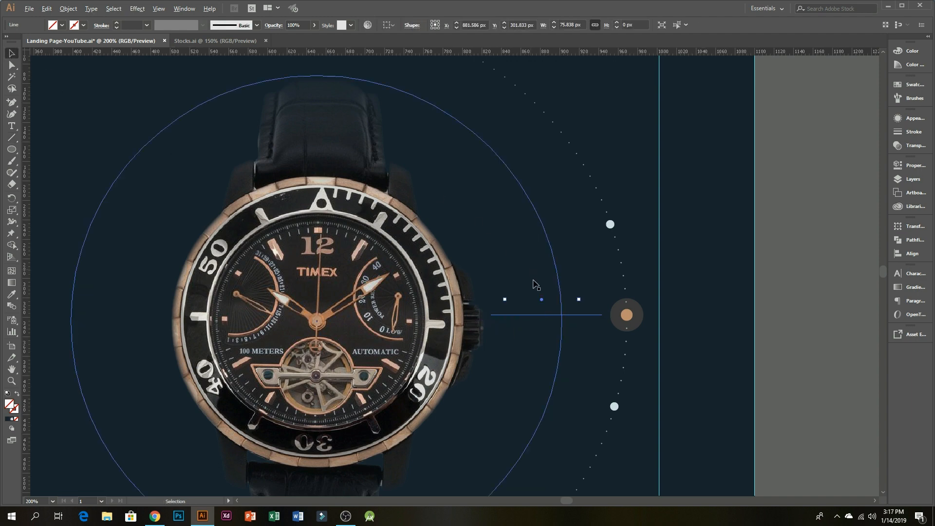
drag(389, 316, 505, 297)
- Copy the Shop Now button's 1 px gold outline style onto the horizontal line and deselect it
key(i)
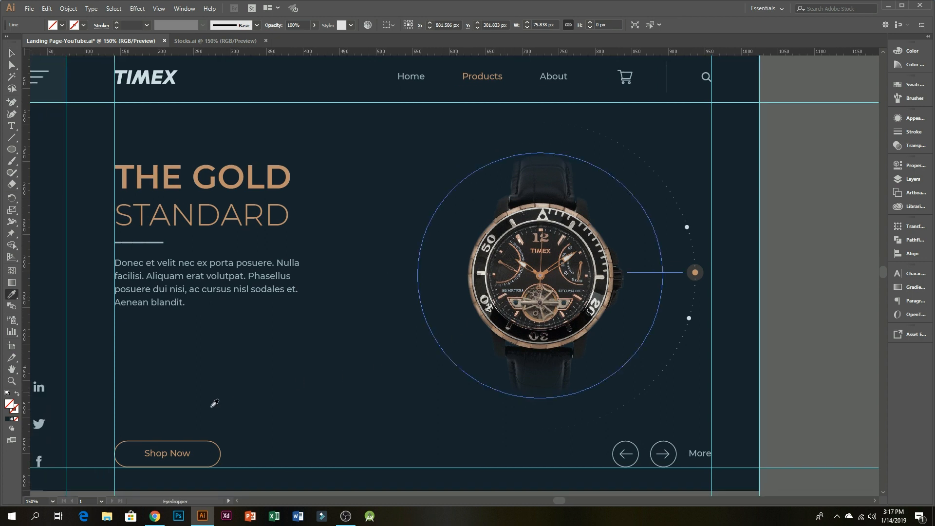
click(177, 443)
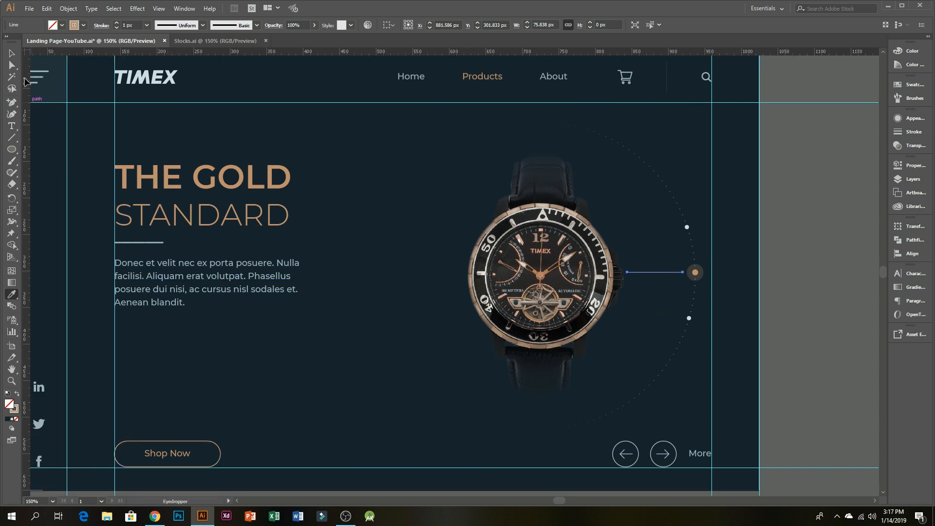
click(13, 53)
click(762, 340)
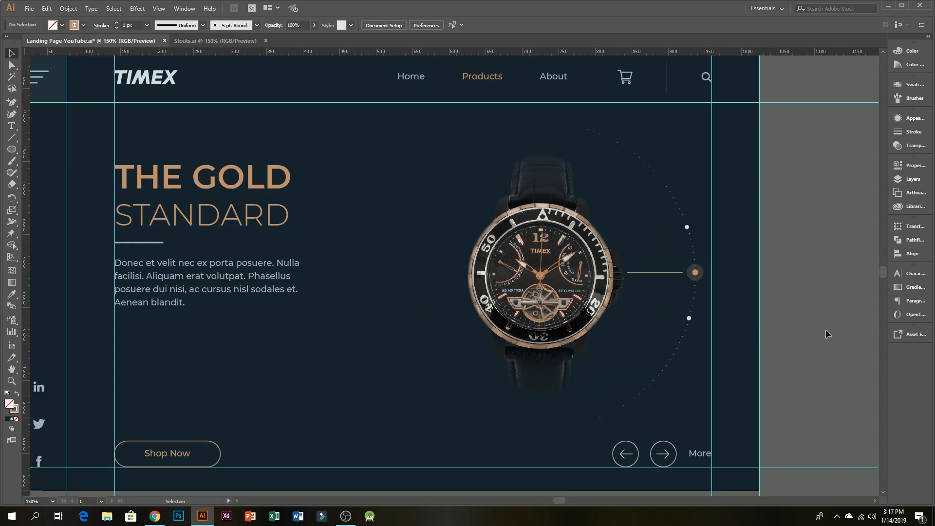
- Draw an angled callout with the Pen tool from the watch's left subdial up past the bezel, ending in a horizontal segment
drag(816, 281, 818, 318)
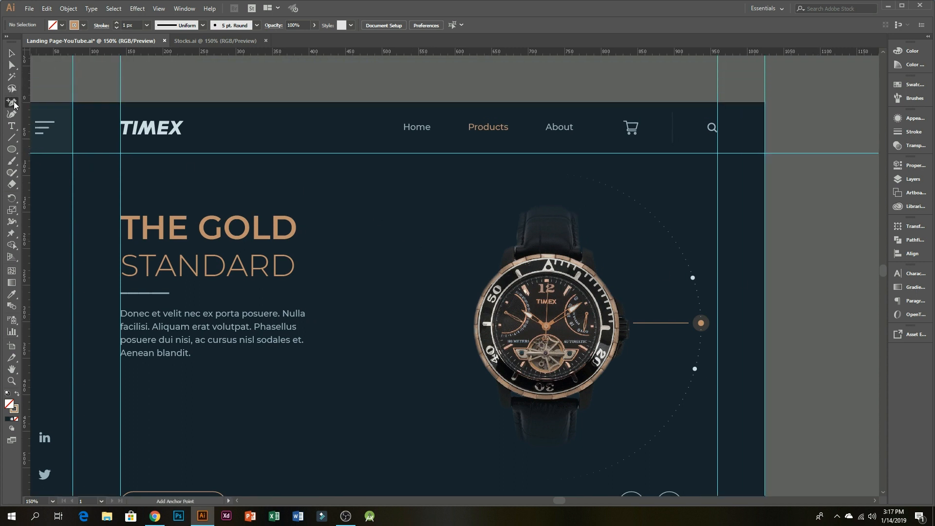
drag(14, 105, 30, 103)
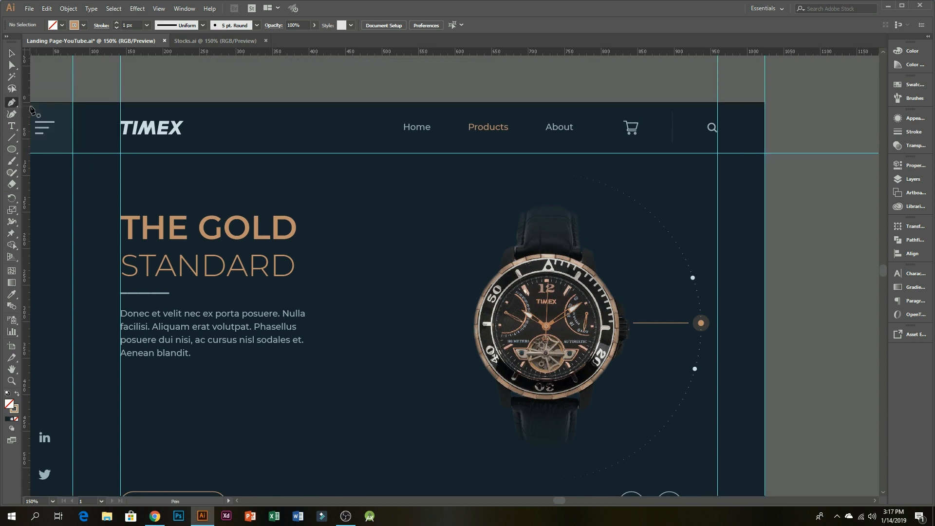
click(506, 315)
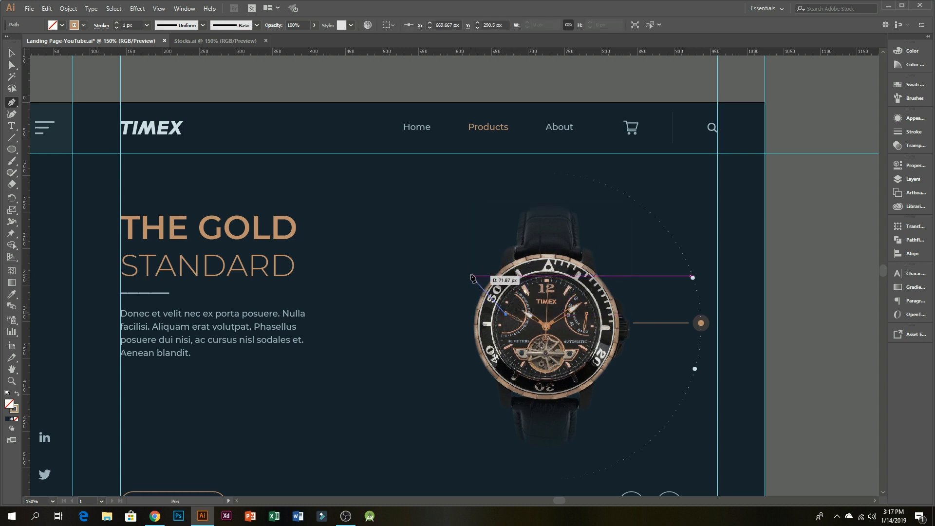
click(473, 276)
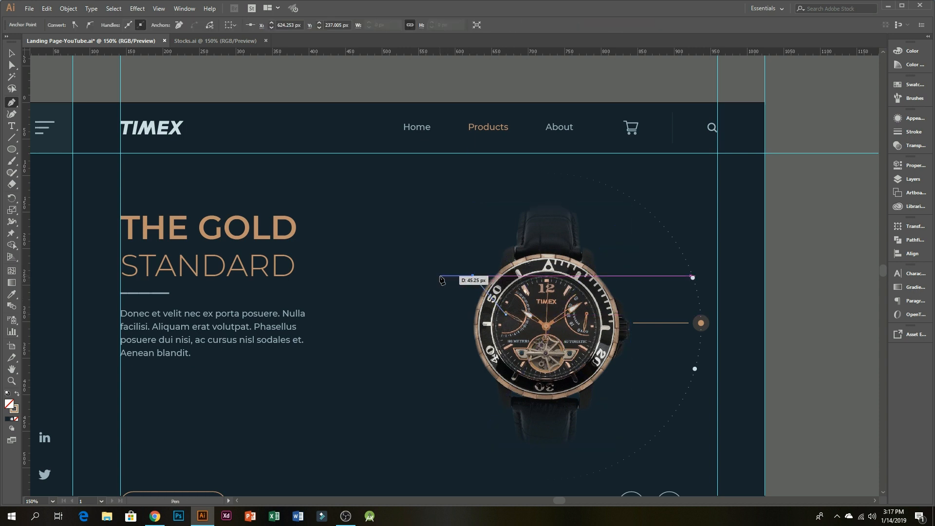
key(ctrl)
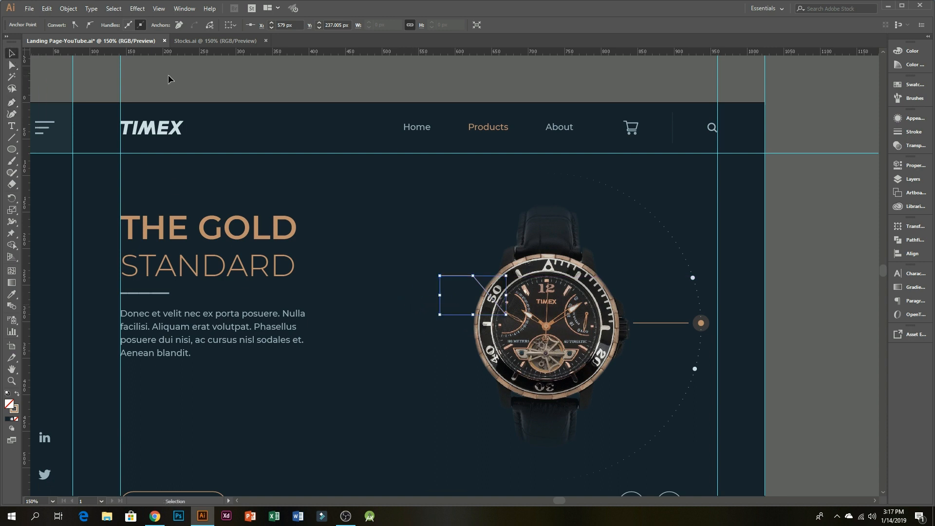
ctrl+click(168, 79)
- Draw a second angled callout from the lower gear dial down past the bezel, ending in a horizontal segment, and deselect it
click(546, 354)
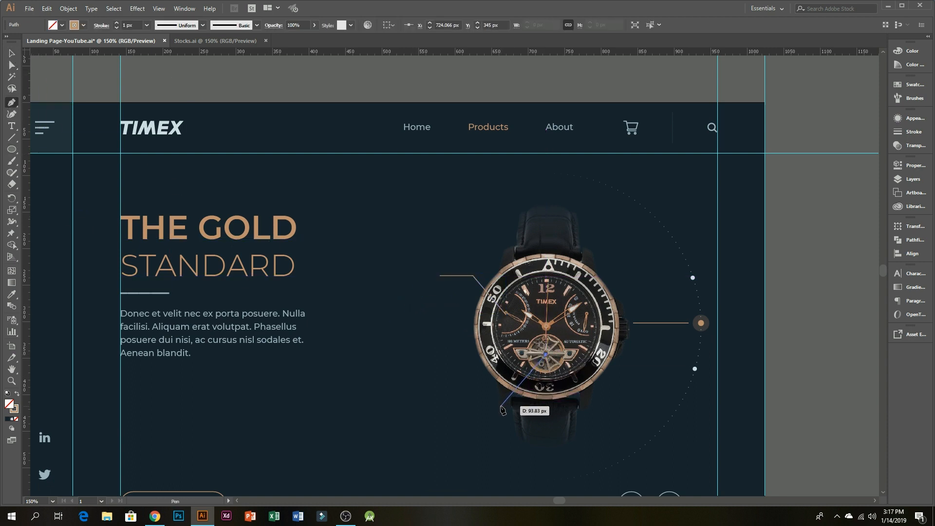
click(502, 407)
click(457, 405)
click(12, 54)
click(164, 80)
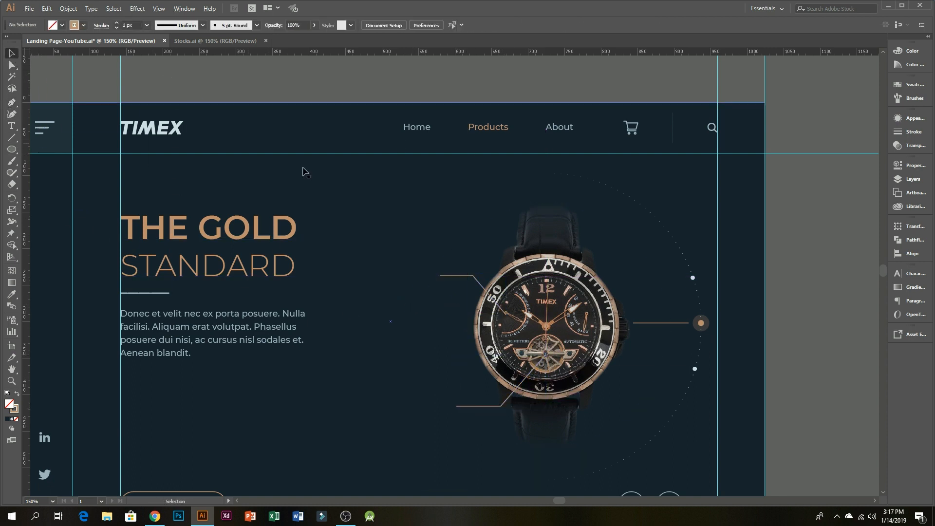
- Draw a small circle centred on the upper callout's outer end and swap its fill and stroke for a solid gold fill
drag(12, 149, 48, 173)
scroll(449, 270, up, 4)
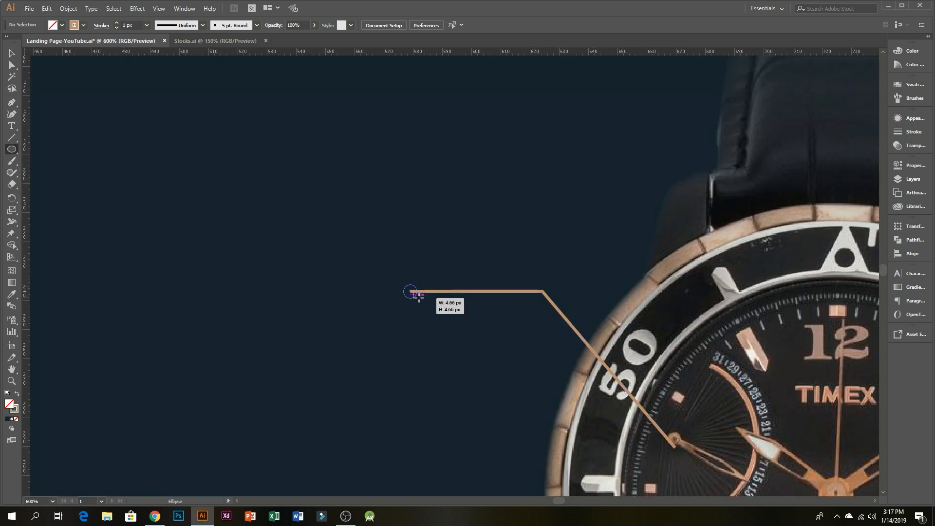
drag(418, 298, 430, 312)
key(v)
key(shift+x)
click(380, 323)
- Add a "+" text object on the empty background near the upper callout's gold circle
key(t)
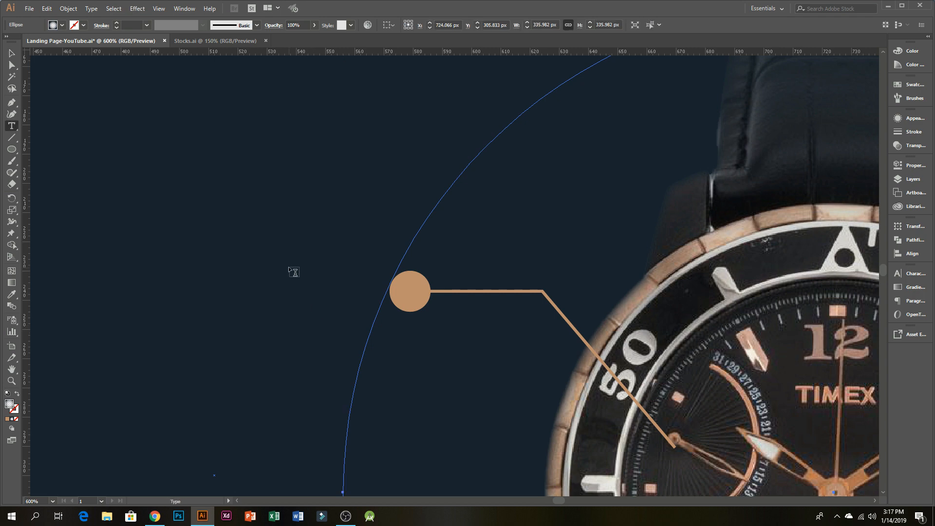
click(291, 268)
text(+)
key(Escape)
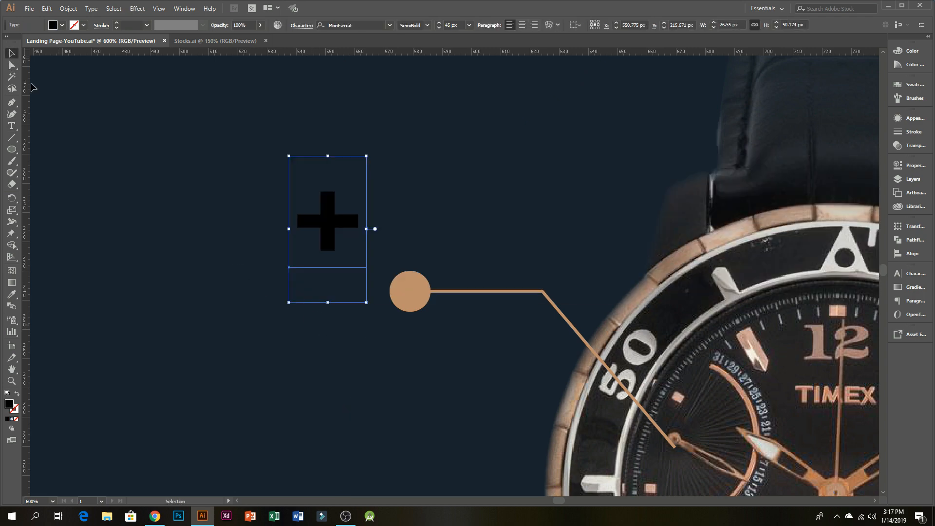
- Set the plus sign's font weight to Regular and move it down closer to the gold circle
click(427, 25)
click(420, 112)
drag(336, 227, 350, 321)
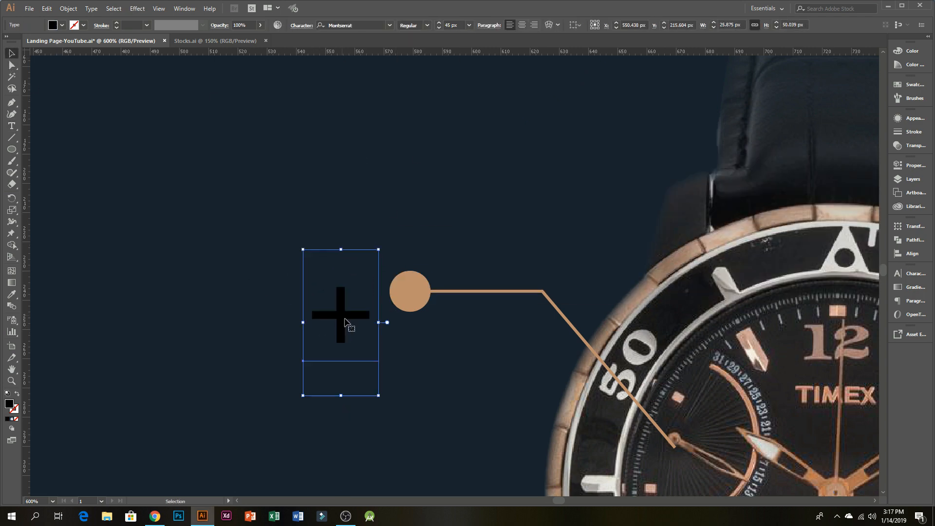
- Shrink the plus sign, place it on the gold circle and convert it to outlines
drag(378, 396, 412, 292)
right_click(413, 292)
click(462, 357)
- Centre the outlined plus horizontally and vertically on the gold circle
shift+click(415, 279)
click(415, 279)
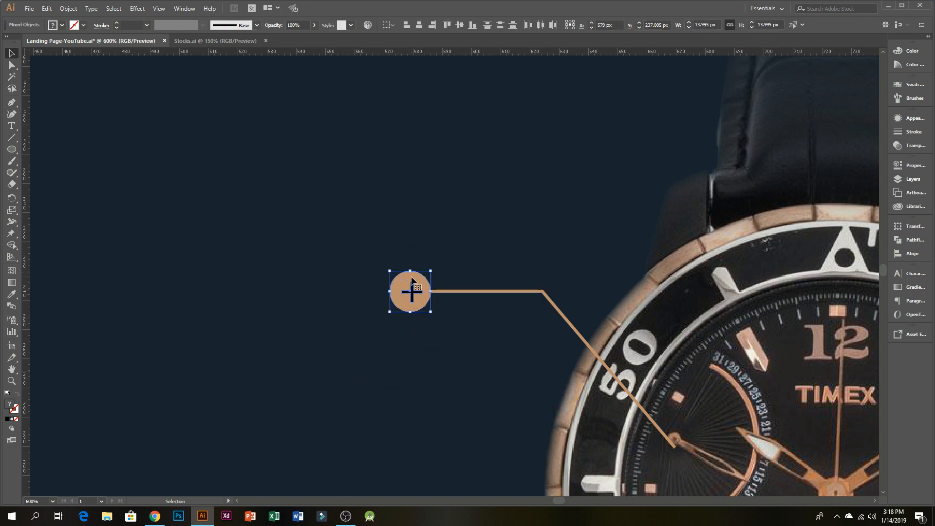
click(419, 25)
click(459, 25)
- Recolour the plus with the background's dark navy and group it with the gold circle
shift+click(395, 304)
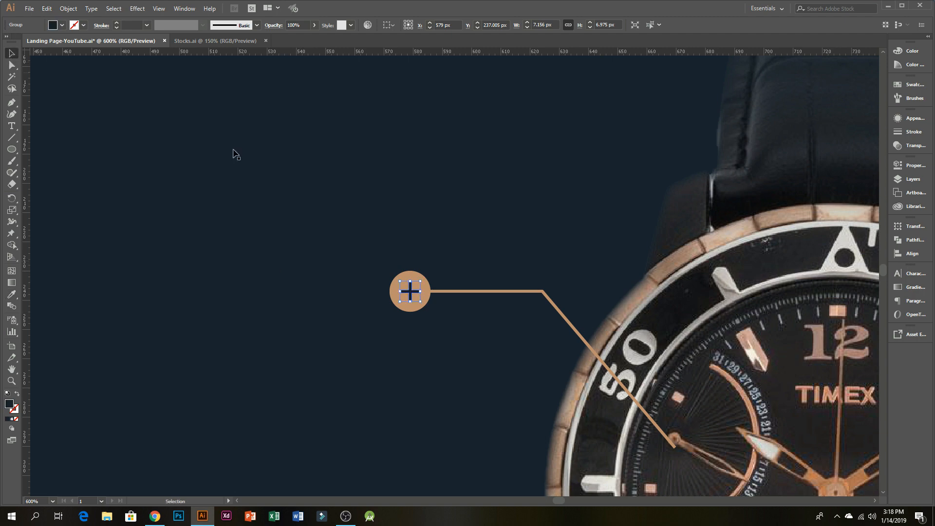
shift+click(429, 289)
key(ctrl+g)
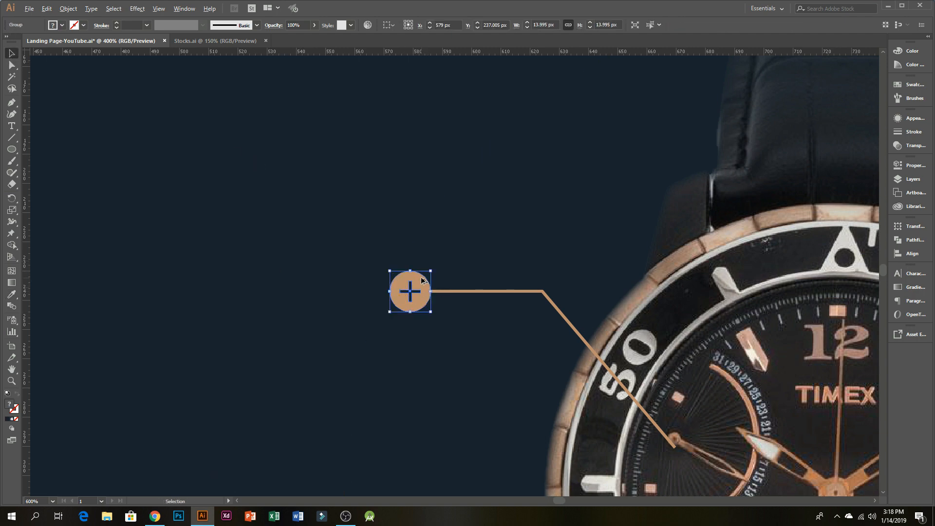
- Duplicate the grouped plus marker onto the outer end of the lower callout line
scroll(422, 280, down, 3)
scroll(376, 104, up, 1)
drag(381, 112, 414, 372)
click(403, 420)
scroll(521, 409, down, 2)
drag(542, 389, 526, 373)
- Copy the word "posuere" from the body paragraph and paste it as a separate text object
click(242, 304)
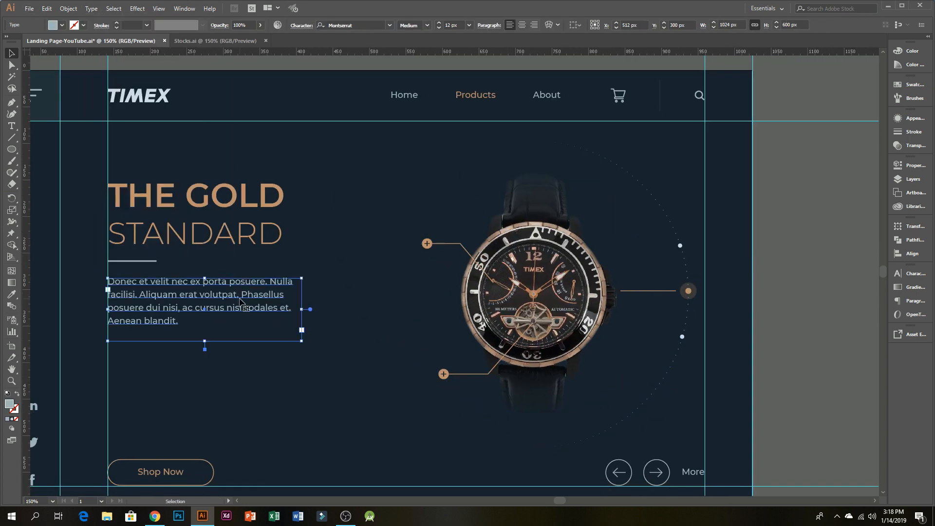
drag(230, 281, 262, 282)
key(ctrl+c)
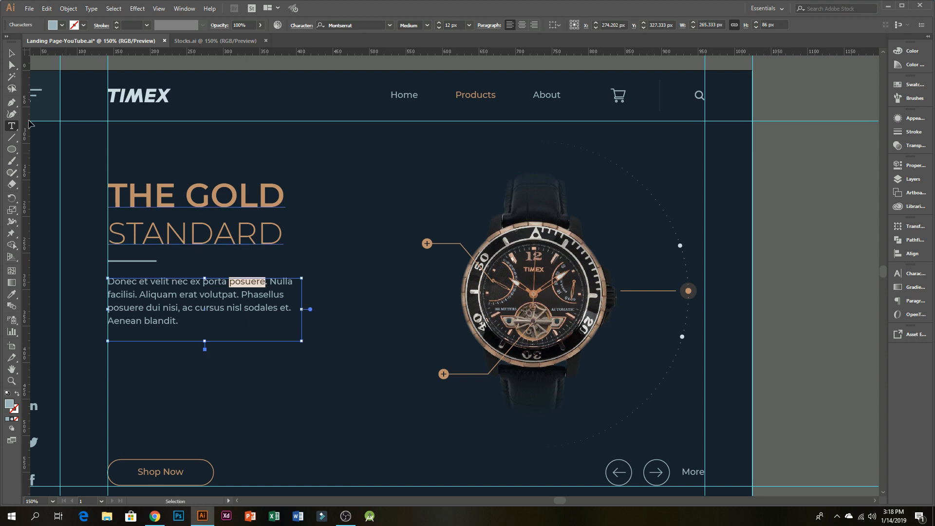
key(Escape)
click(256, 379)
key(ctrl+v)
- Place the "posuere" label above the lower callout marker and centre it horizontally on the marker
mouse_move(447, 282)
mouse_down()
mouse_move(443, 372)
mouse_move(390, 392)
mouse_move(446, 384)
mouse_up()
shift+click(445, 378)
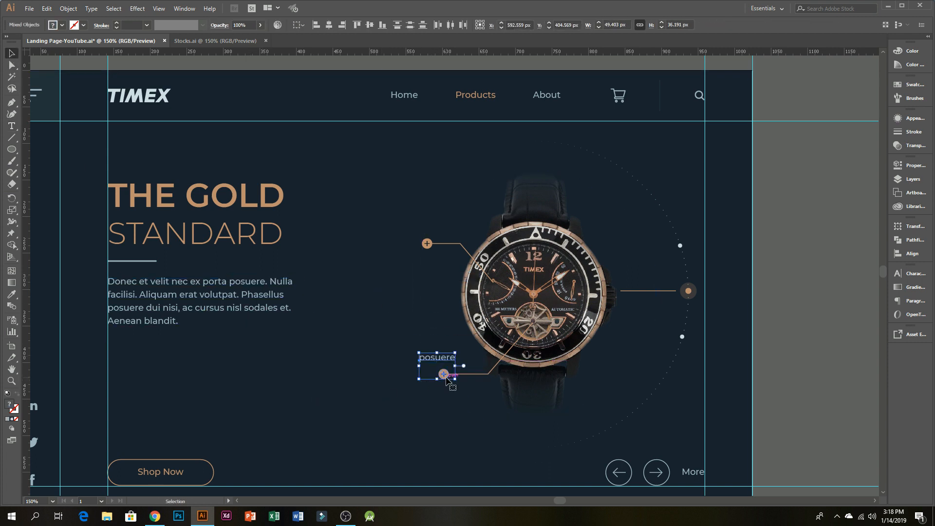
click(329, 24)
click(779, 344)
- Copy "posuere dui" from the body paragraph and paste it as a separate text object
key(t)
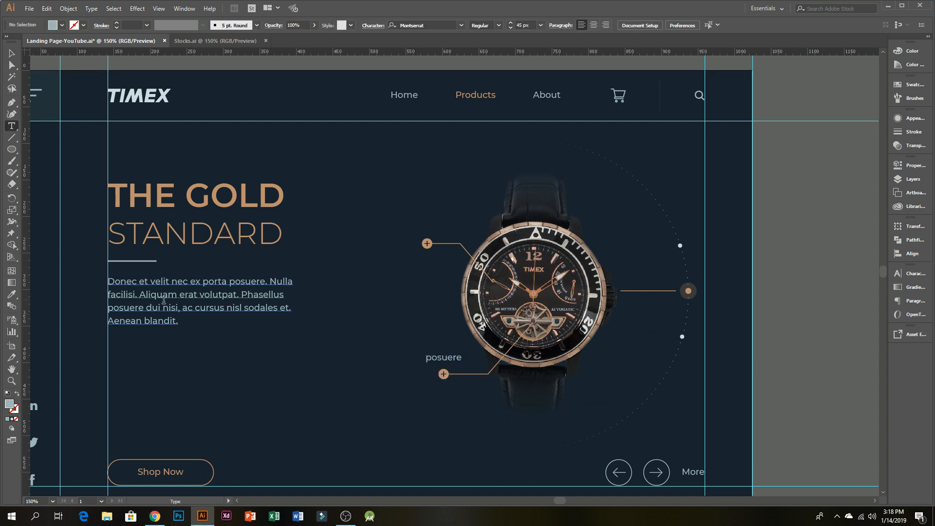
drag(108, 309, 160, 308)
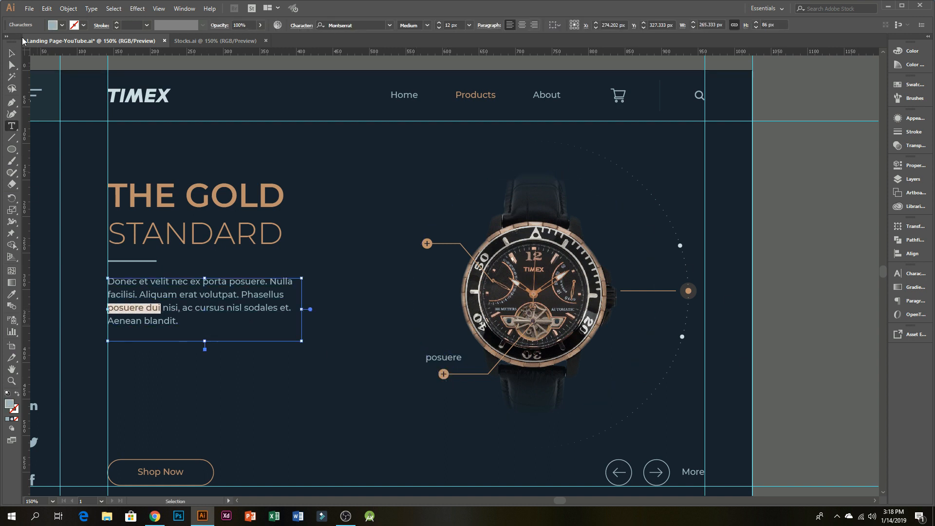
click(11, 53)
click(343, 219)
key(ctrl+v)
- Place the "posuere dui" label above the upper callout marker, centred horizontally on it, and nudge it slightly down
drag(442, 278, 421, 224)
key(ctrl+plus)
key(ctrl+plus)
key(ctrl+plus)
shift+click(430, 266)
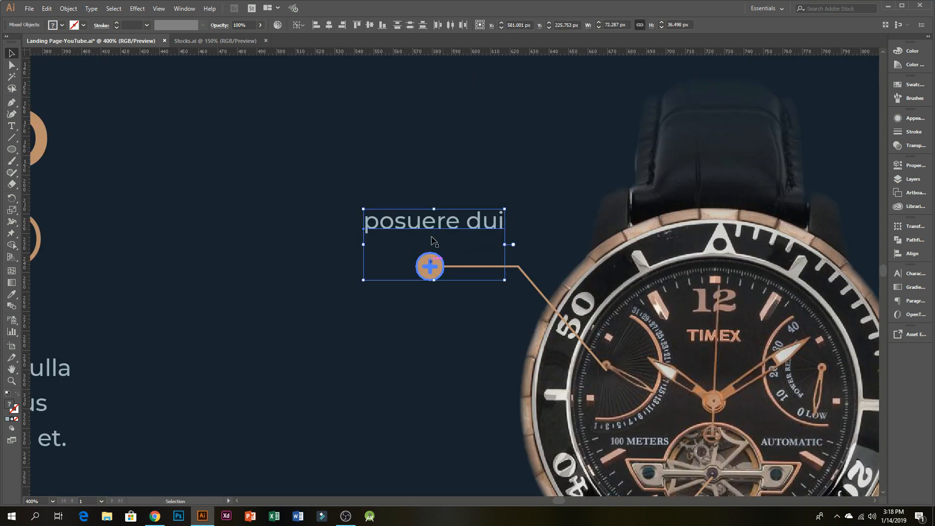
click(328, 25)
click(298, 386)
click(464, 231)
key(Down)
scroll(511, 258, down, 3)
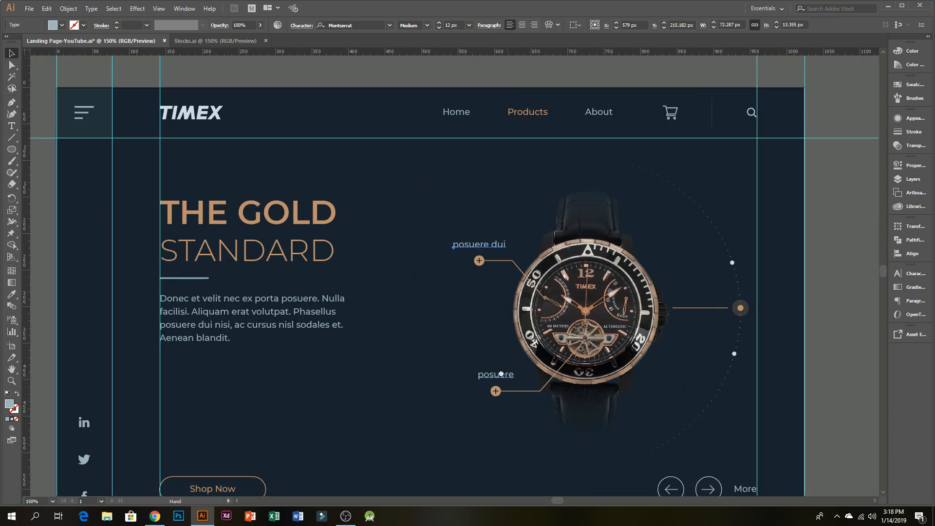
drag(501, 374, 468, 339)
click(855, 334)
- Enlarge the translucent circle around the gold dot beside the watch and shorten the gold line leading to it
scroll(807, 350, down, 1)
drag(765, 326, 729, 336)
scroll(720, 275, up, 4)
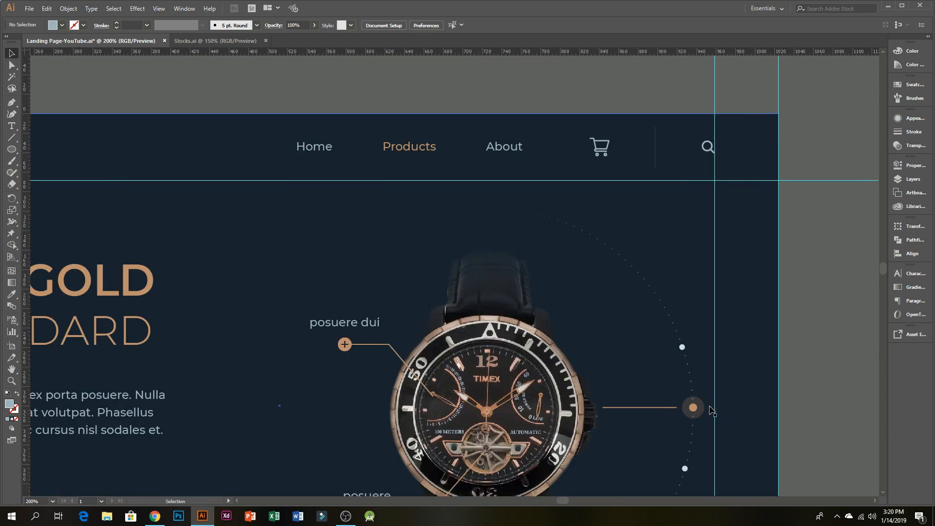
right_click(691, 408)
drag(684, 411, 712, 415)
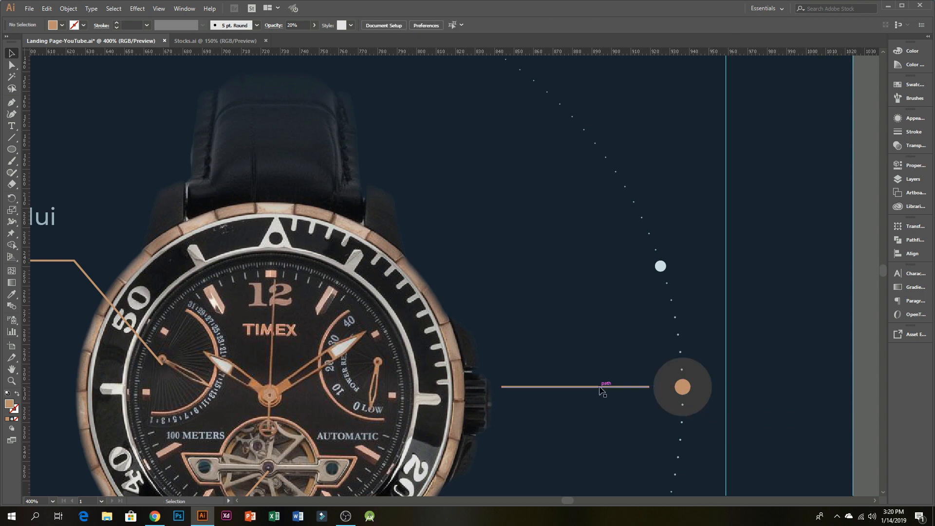
drag(602, 390, 510, 390)
scroll(607, 395, down, 3)
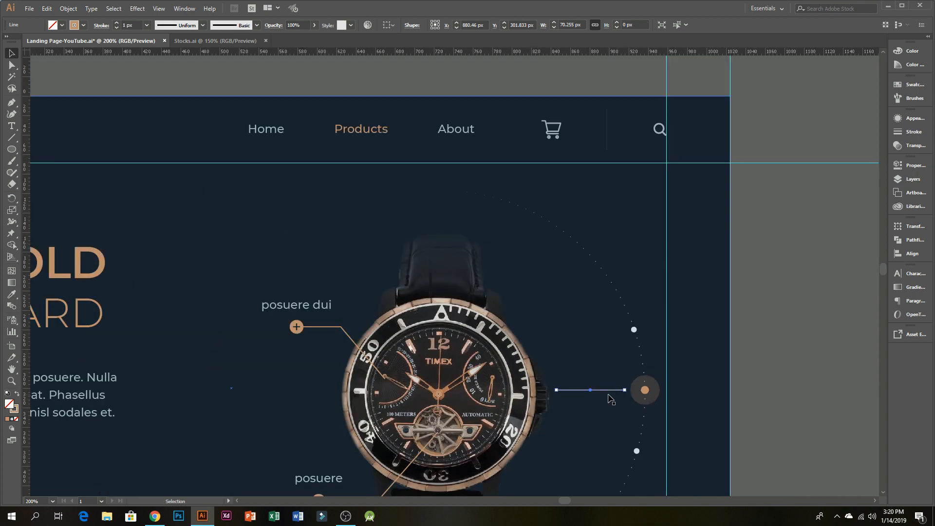
key(ctrl+shift+a)
- Move the body paragraph and the short divider line down to add space beneath the "STANDARD" heading
drag(610, 404, 654, 317)
scroll(654, 316, down, 1)
scroll(275, 305, up, 3)
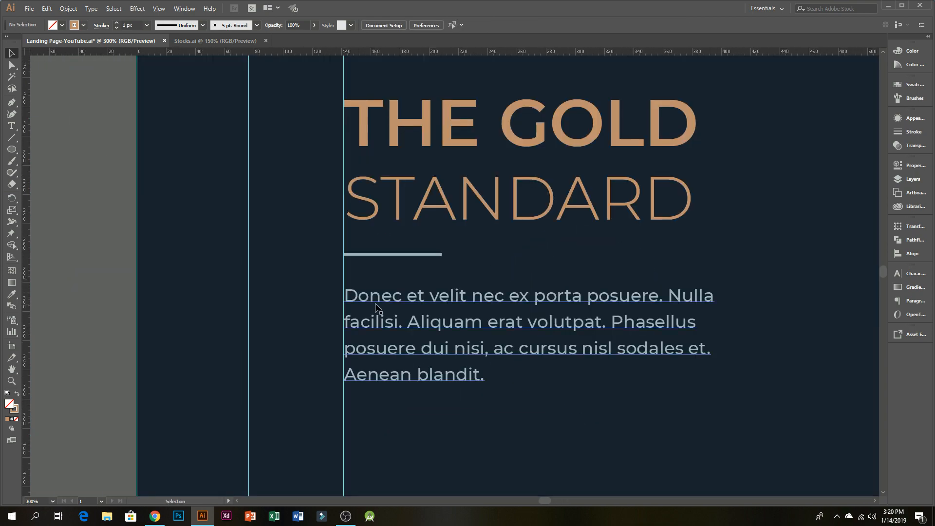
drag(378, 304, 379, 318)
drag(378, 255, 375, 265)
key(ctrl+shift+a)
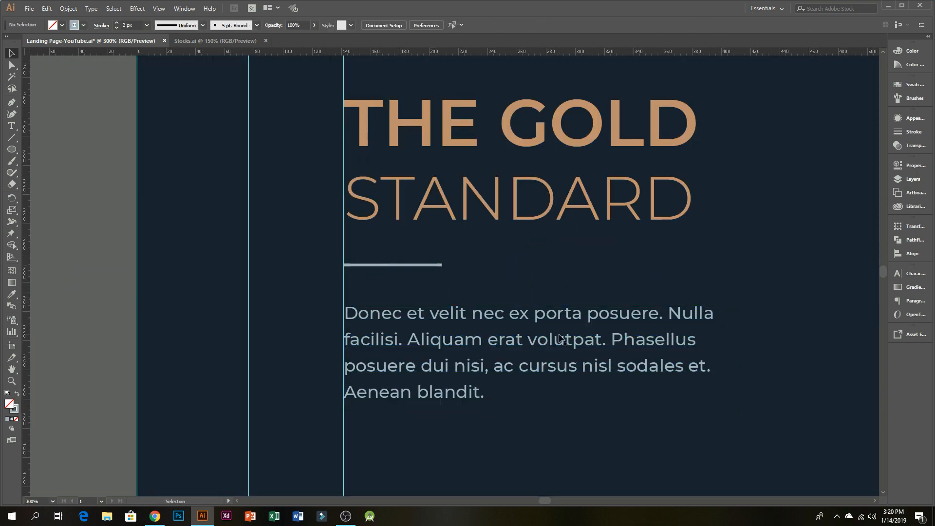
- Delete the four colour swatch squares outside the artboard and hide the guides
scroll(555, 337, down, 2)
drag(547, 385, 418, 291)
scroll(622, 335, down, 1)
drag(622, 312, 478, 325)
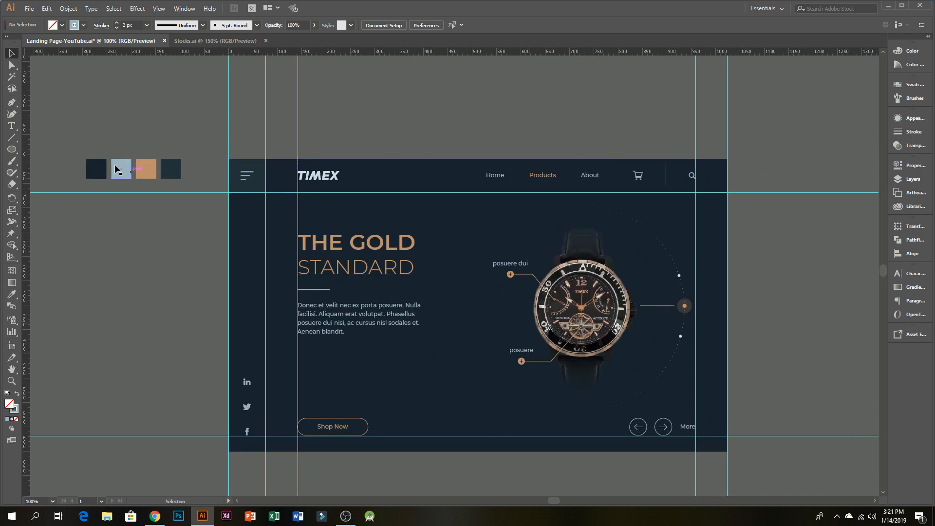
drag(178, 180, 179, 180)
key(Delete)
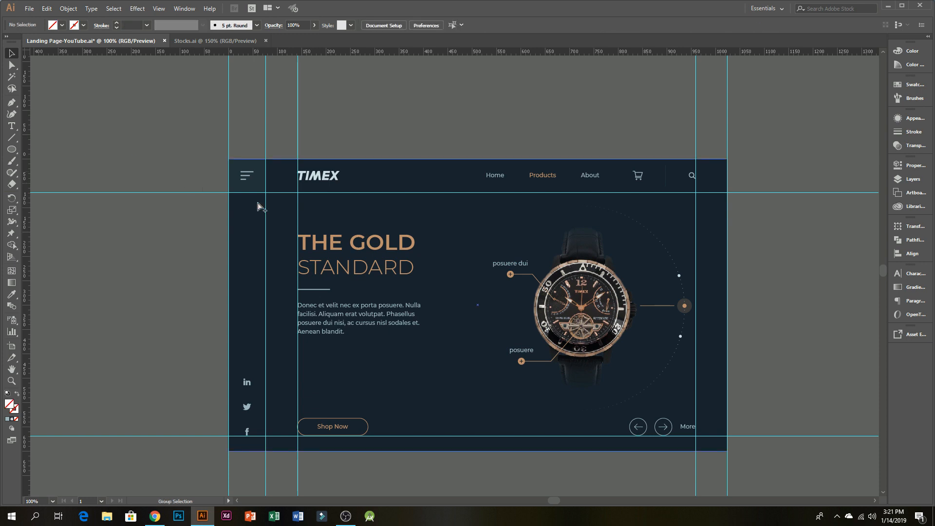
key(ctrl+semicolon)
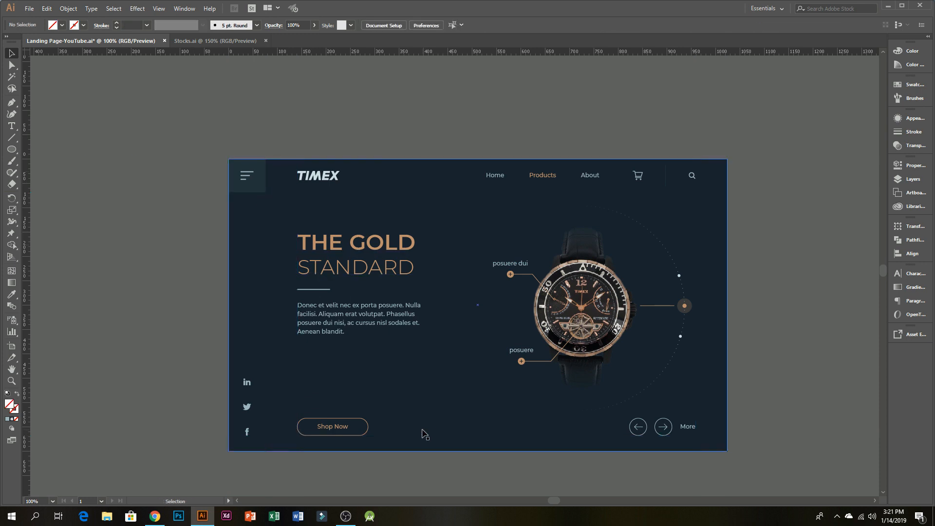
scroll(482, 428, down, 1)
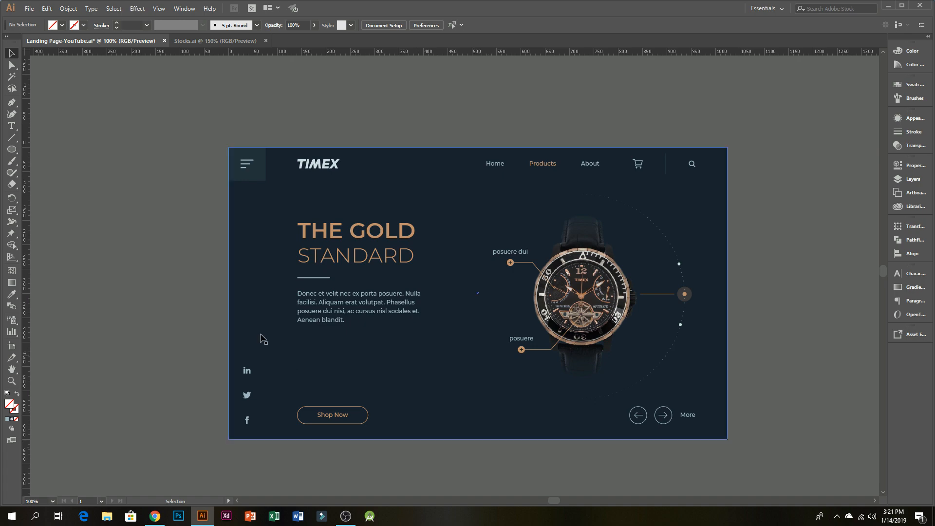
- Draw a vertical line along the sidebar's inner edge and extend it to the artboard's full 600 px height
scroll(239, 172, up, 1)
drag(292, 122, 292, 462)
scroll(313, 438, down, 10)
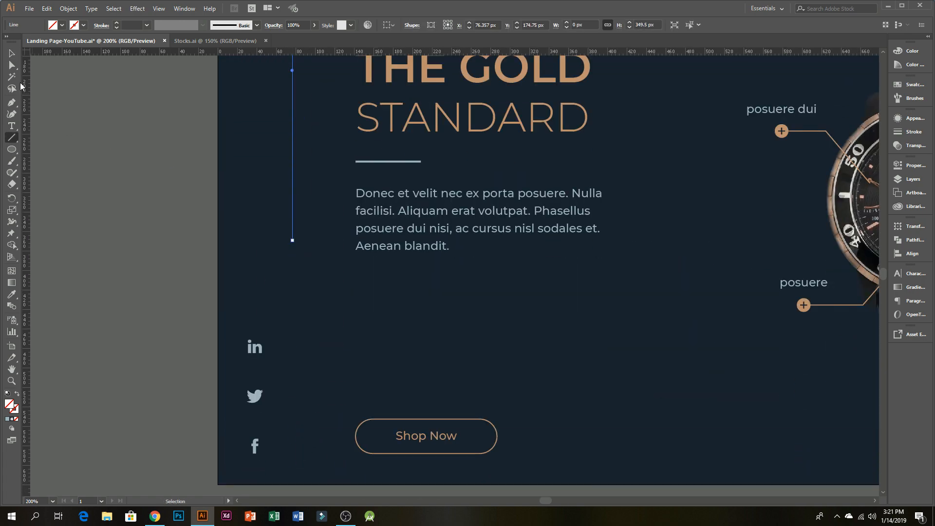
click(15, 55)
drag(292, 240, 304, 484)
scroll(312, 424, down, 3)
scroll(265, 245, up, 2)
- Sample the menu square's colour for the vertical line, apply it as a 1 px stroke of 21313A without fill, and deselect
key(i)
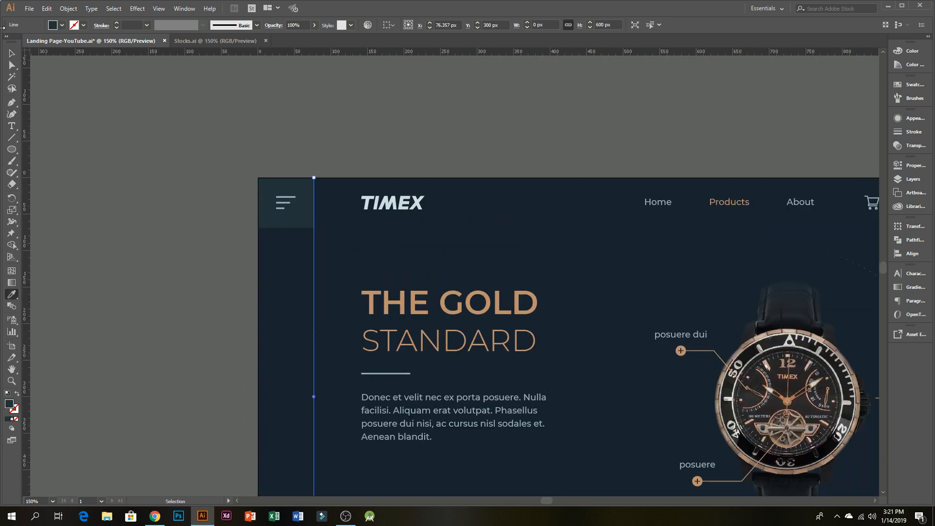
click(11, 53)
click(17, 394)
click(15, 410)
click(185, 349)
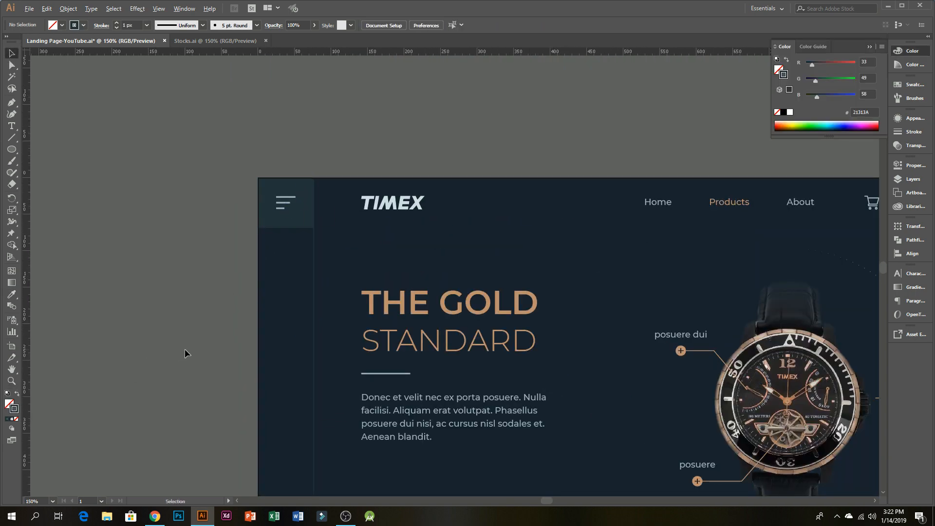
scroll(185, 350, down, 1)
drag(227, 384, 197, 316)
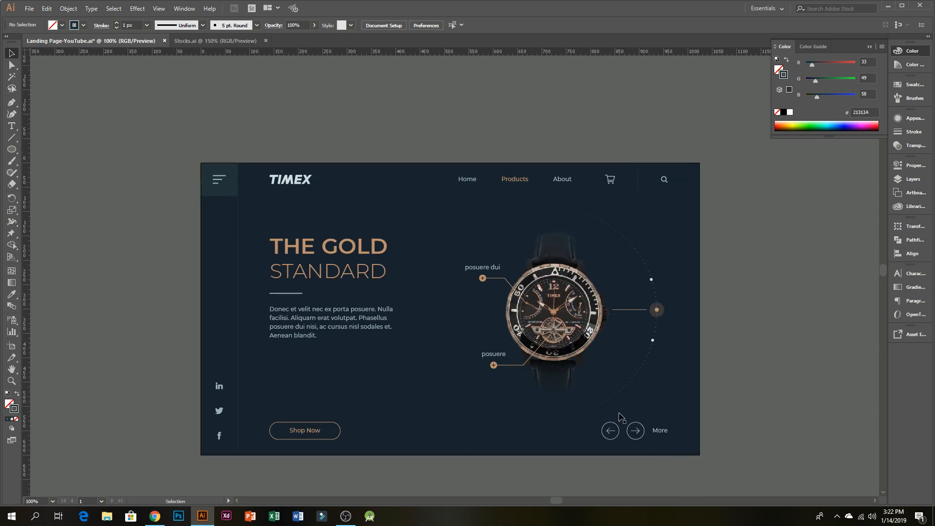